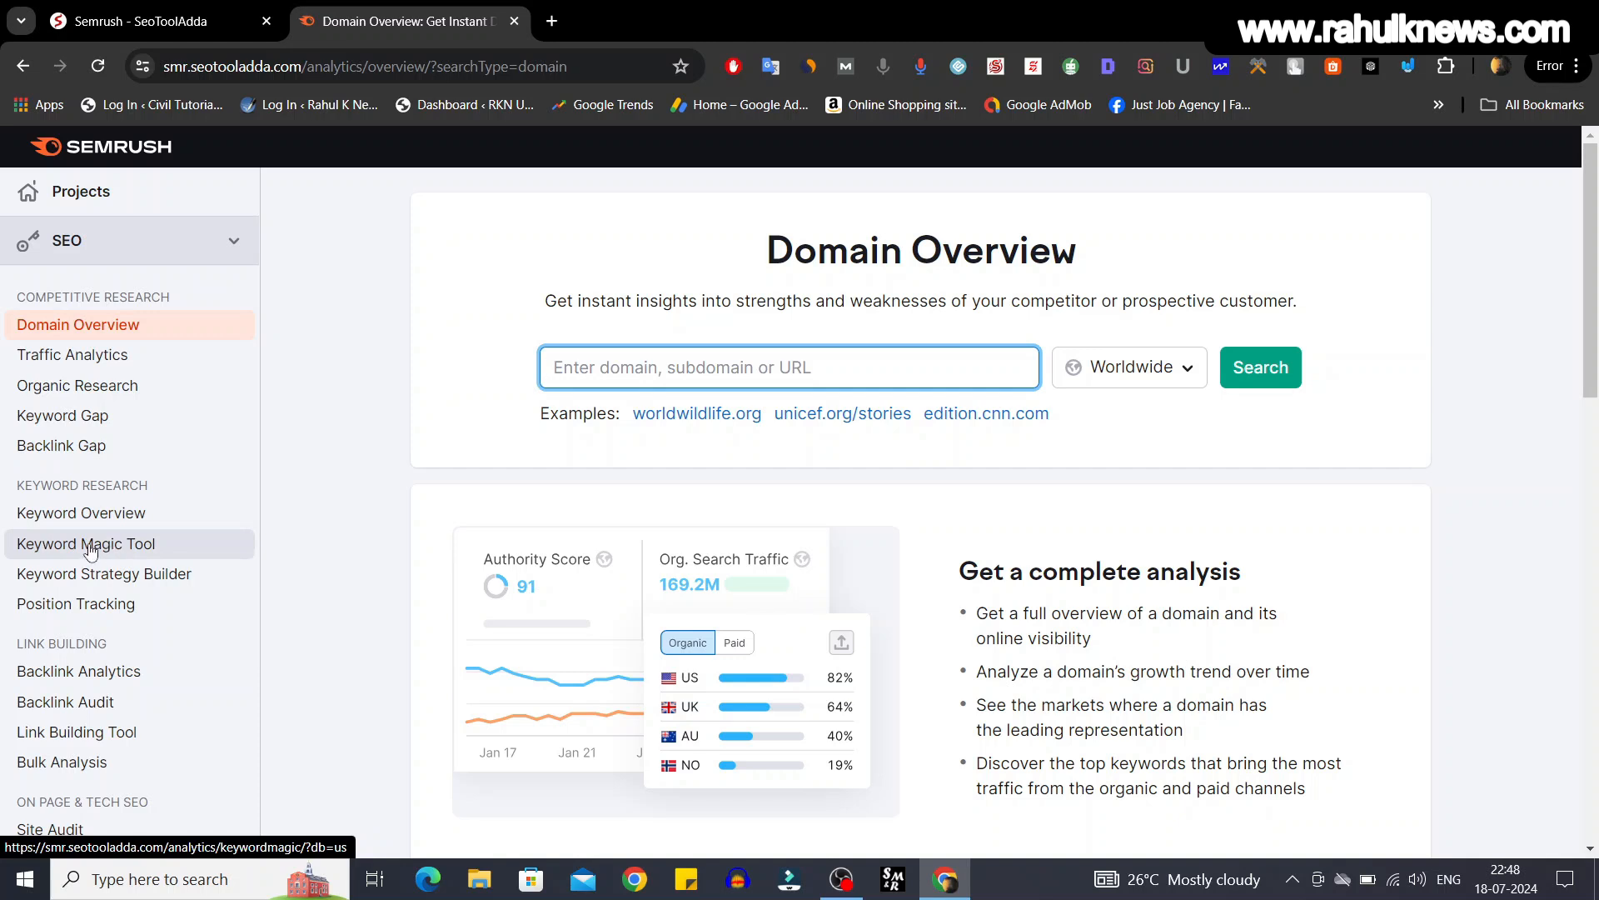
- Search the Keyword Magic Tool for "lightweight concrete" in the US database
{"action": "left_click", "coordinate": [90, 550]}
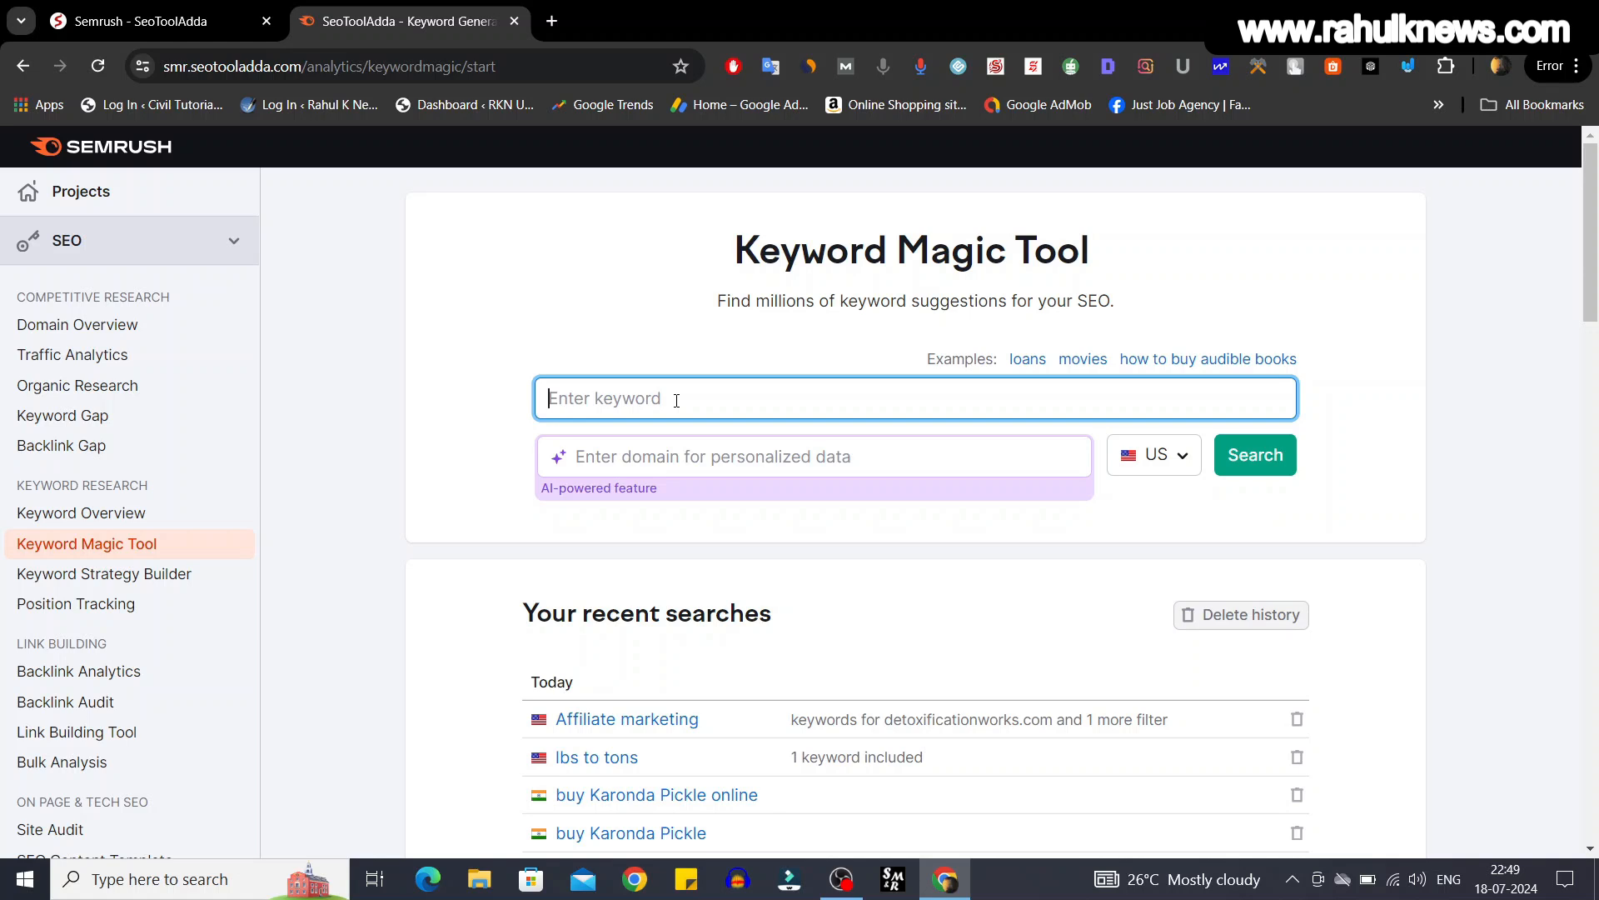
{"action": "type", "text": "lightweight concrete"}
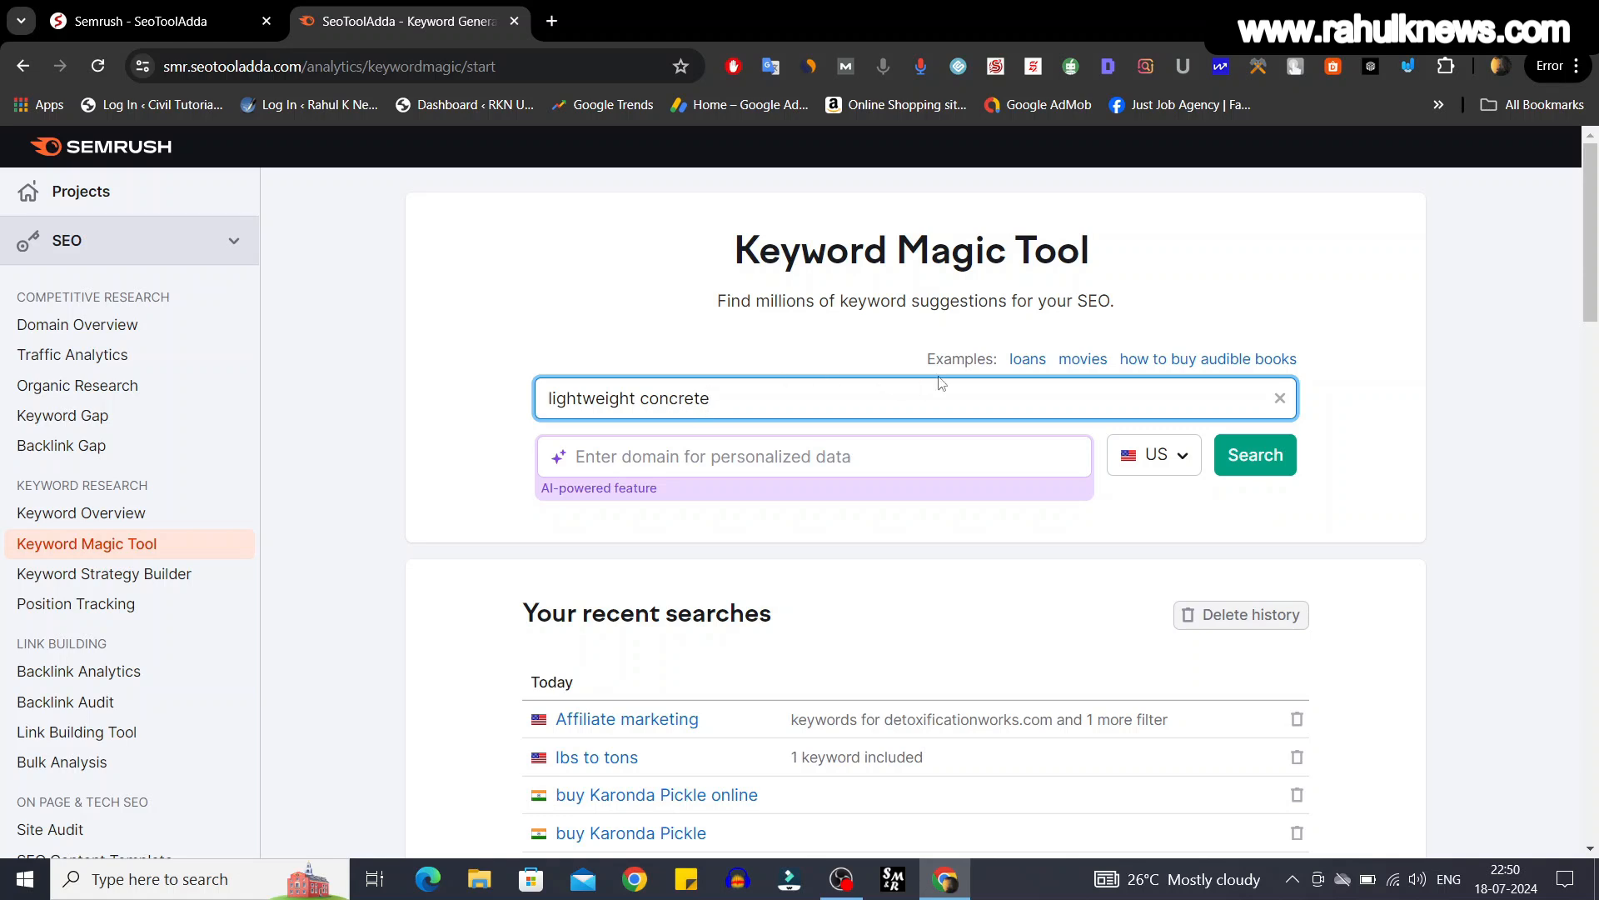
{"action": "left_click_drag", "start_coordinate": [927, 358], "coordinate": [1114, 366]}
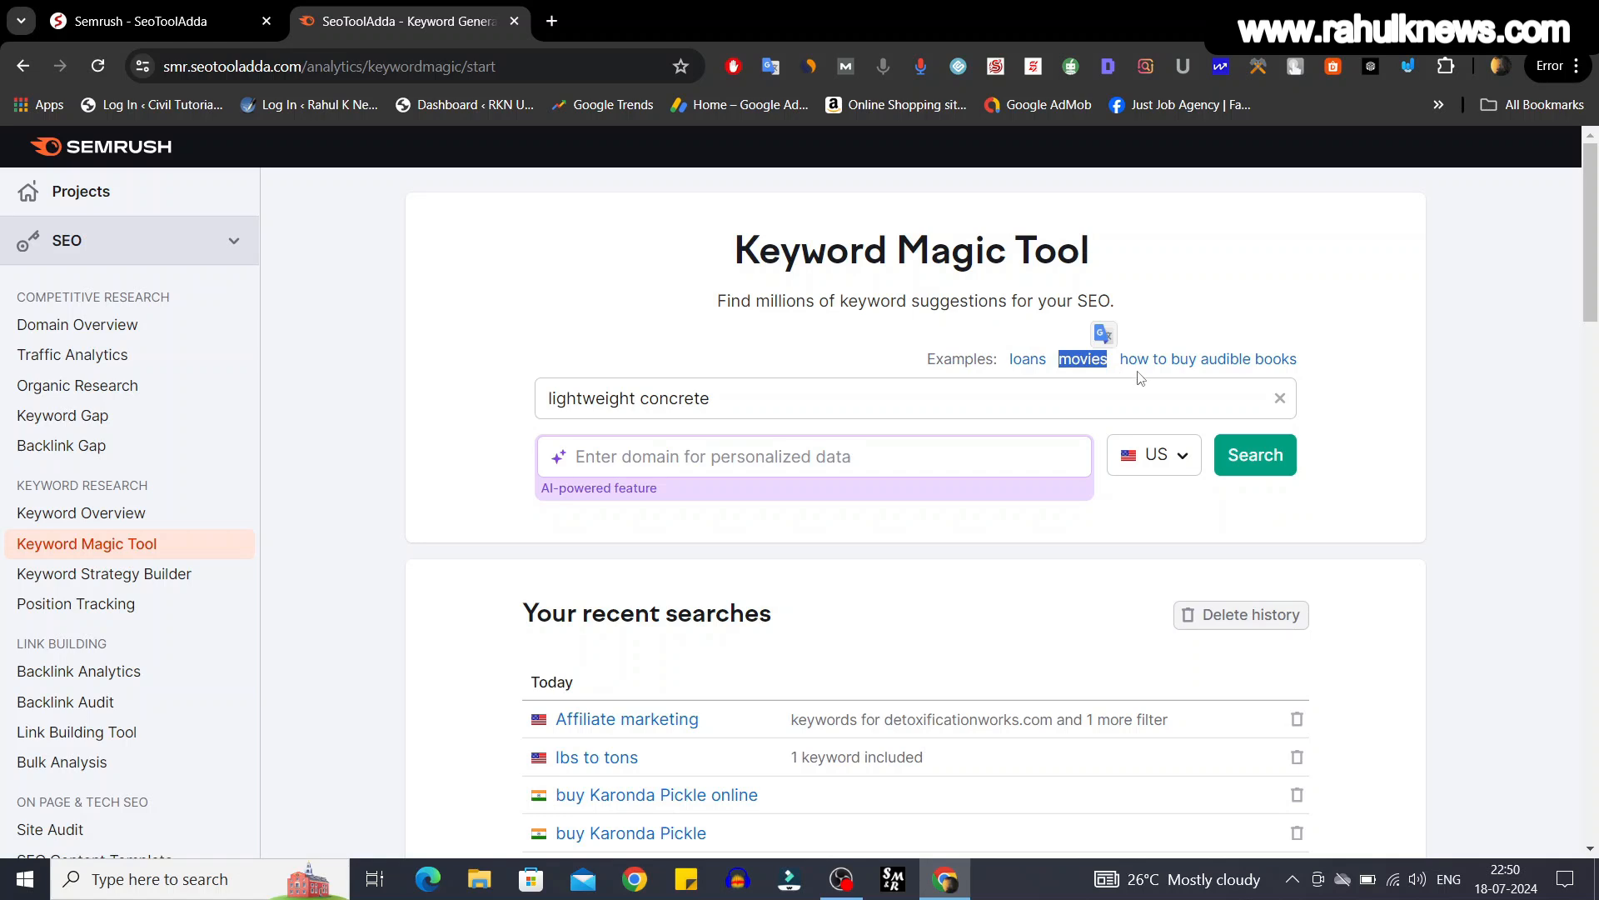
{"action": "left_click", "coordinate": [1215, 312]}
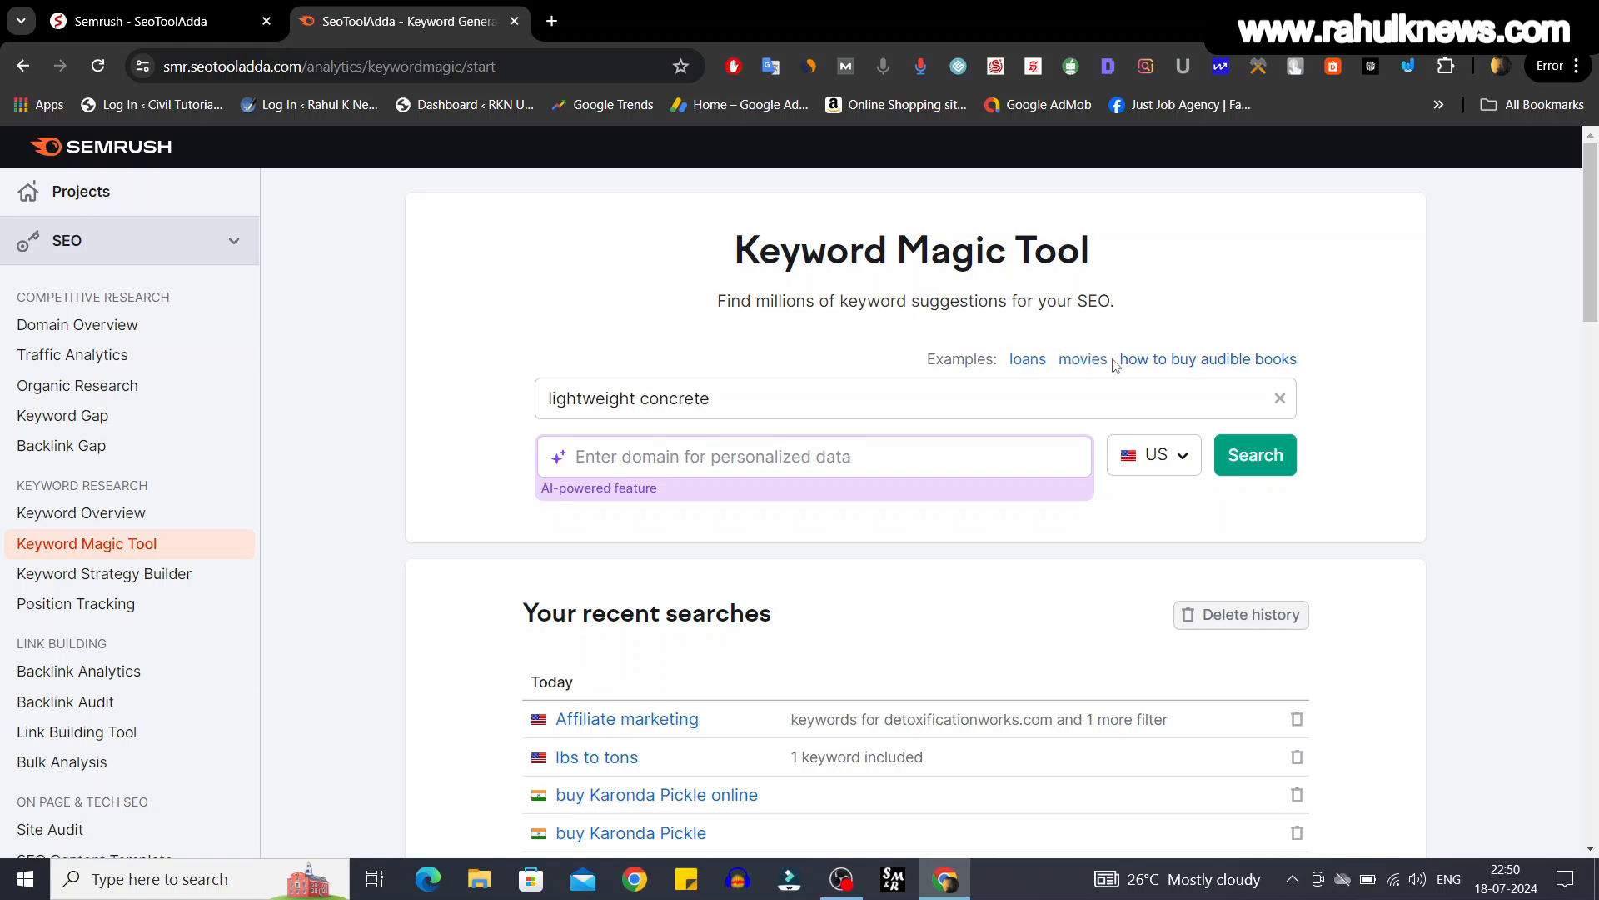
{"action": "left_click_drag", "start_coordinate": [1120, 367], "coordinate": [1312, 363]}
{"action": "left_click", "coordinate": [1341, 302]}
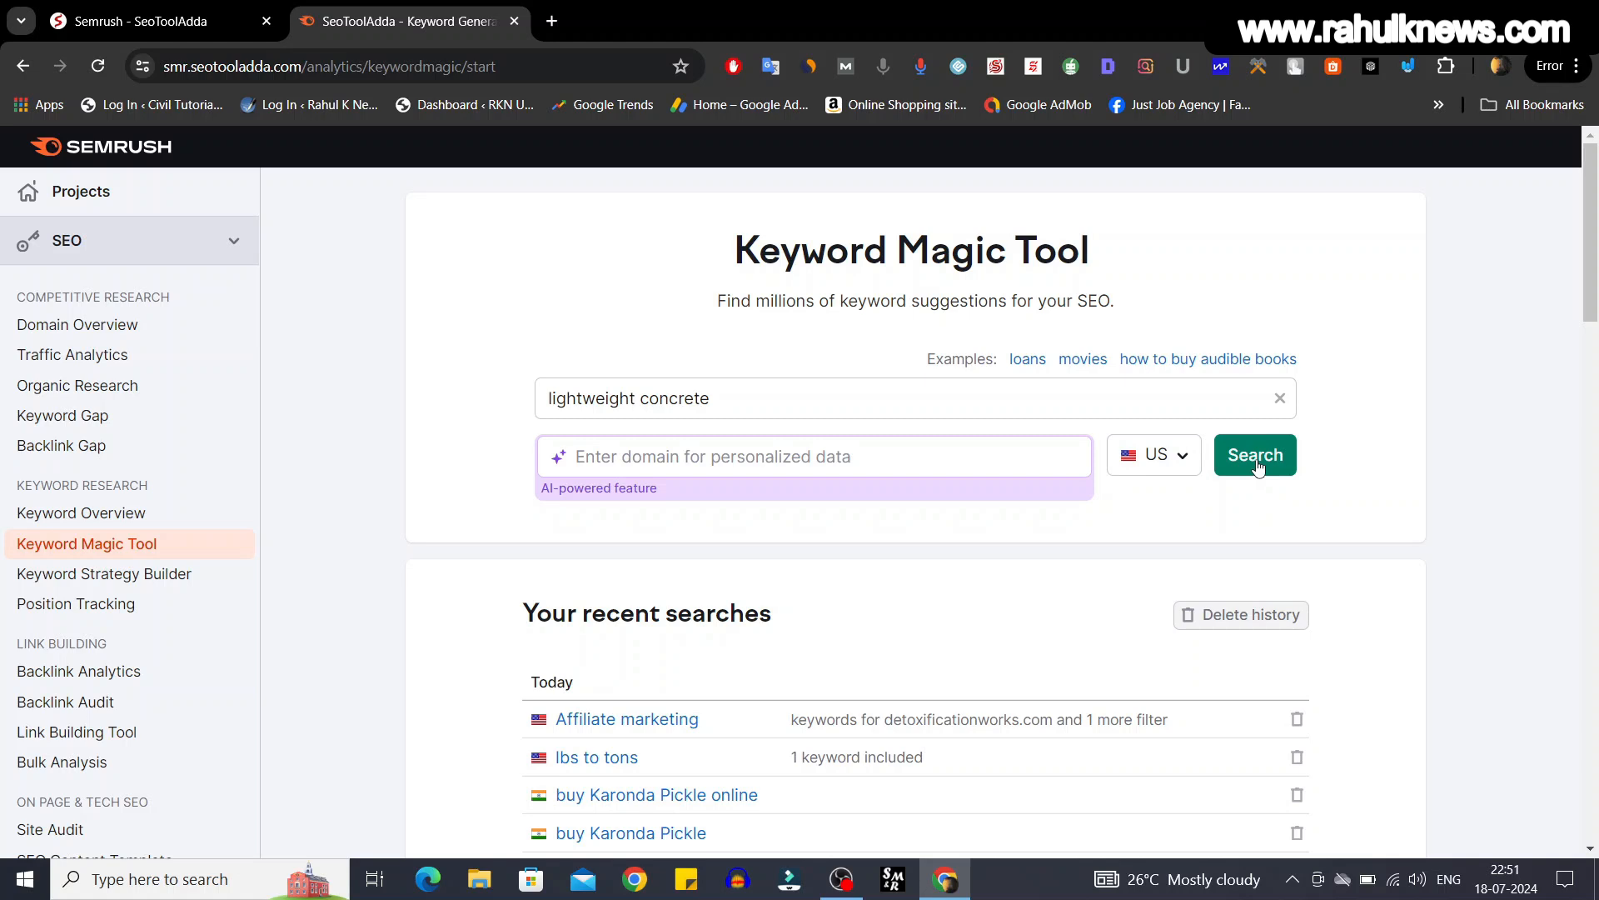
{"action": "left_click", "coordinate": [1258, 467]}
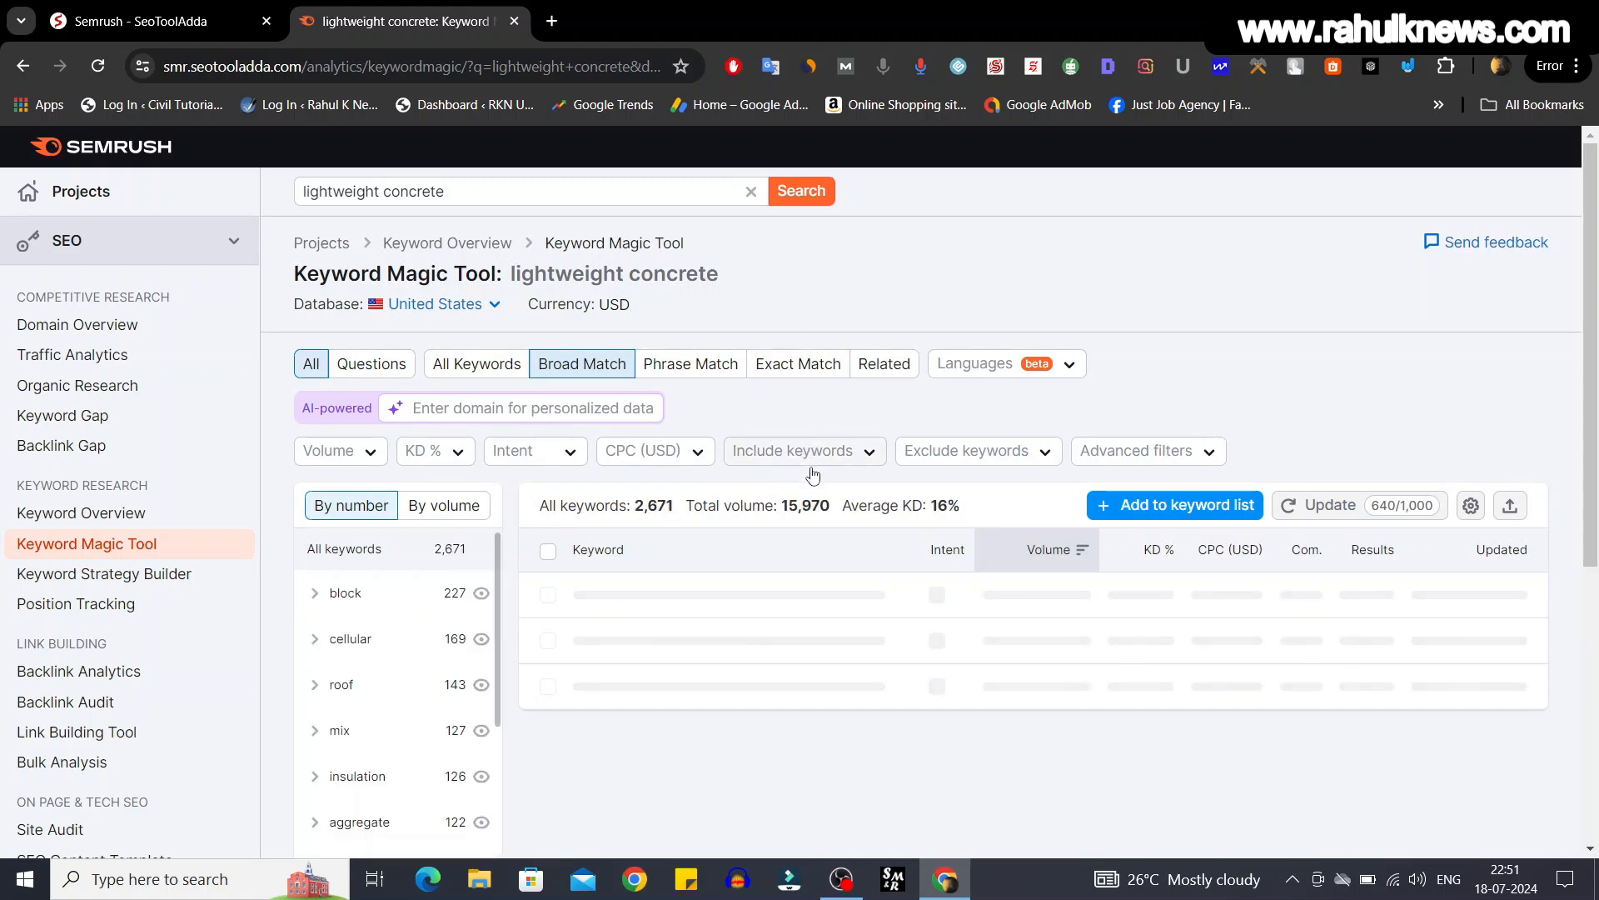
- Examine the broad-match keyword list for lightweight concrete, especially the search volume of each keyword
{"action": "scroll", "coordinate": [539, 400], "scroll_direction": "down", "scroll_amount": 1}
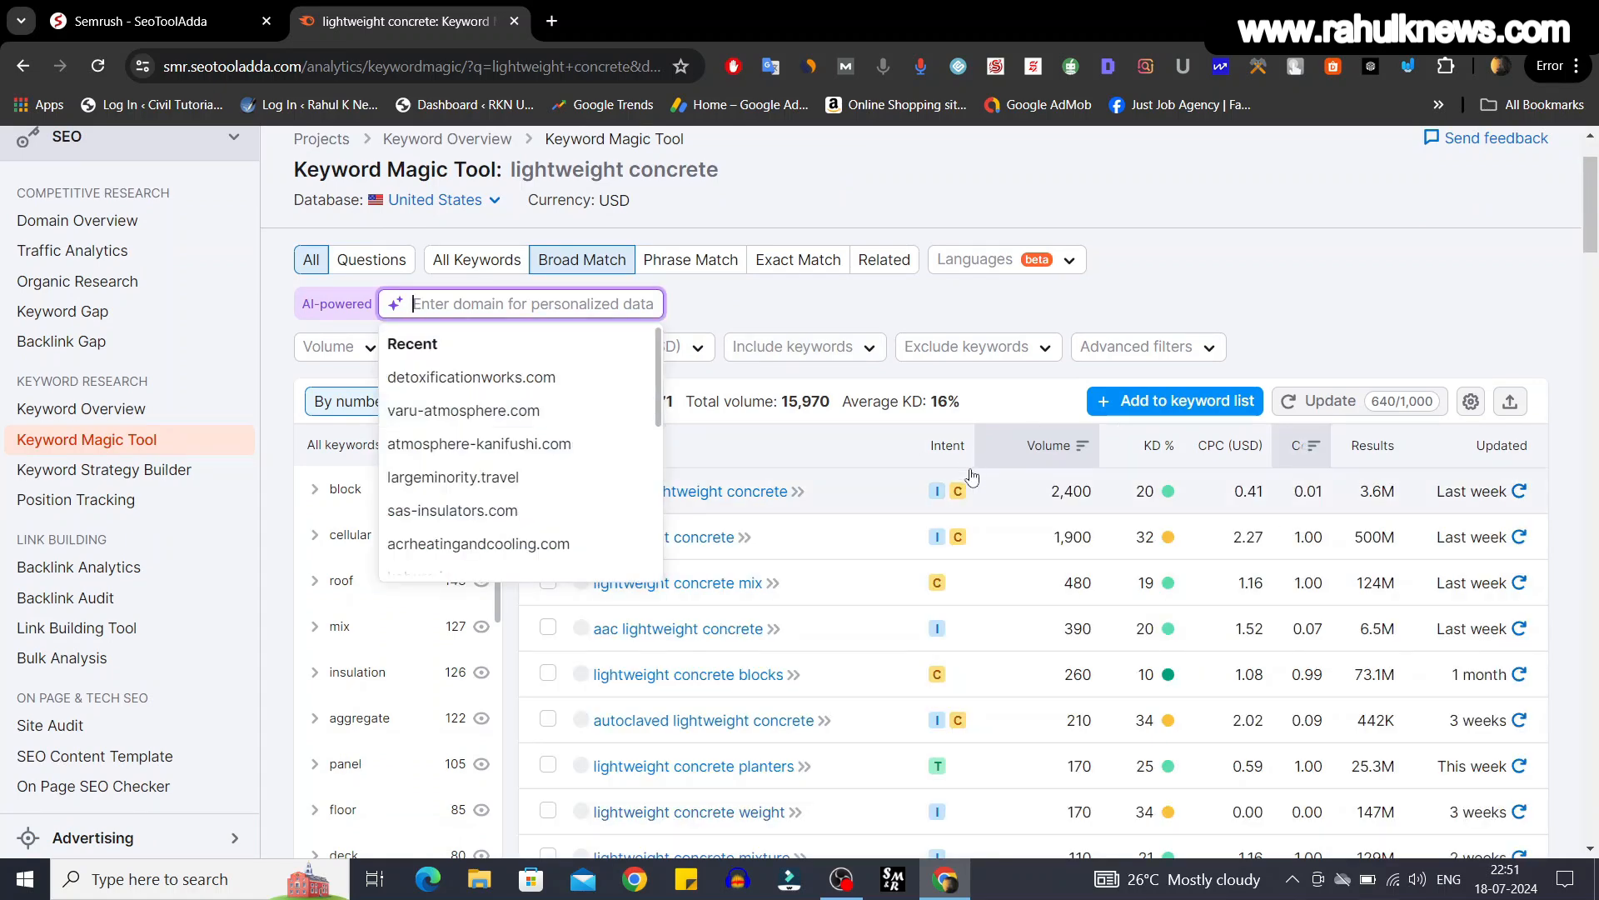
{"action": "left_click", "coordinate": [893, 418]}
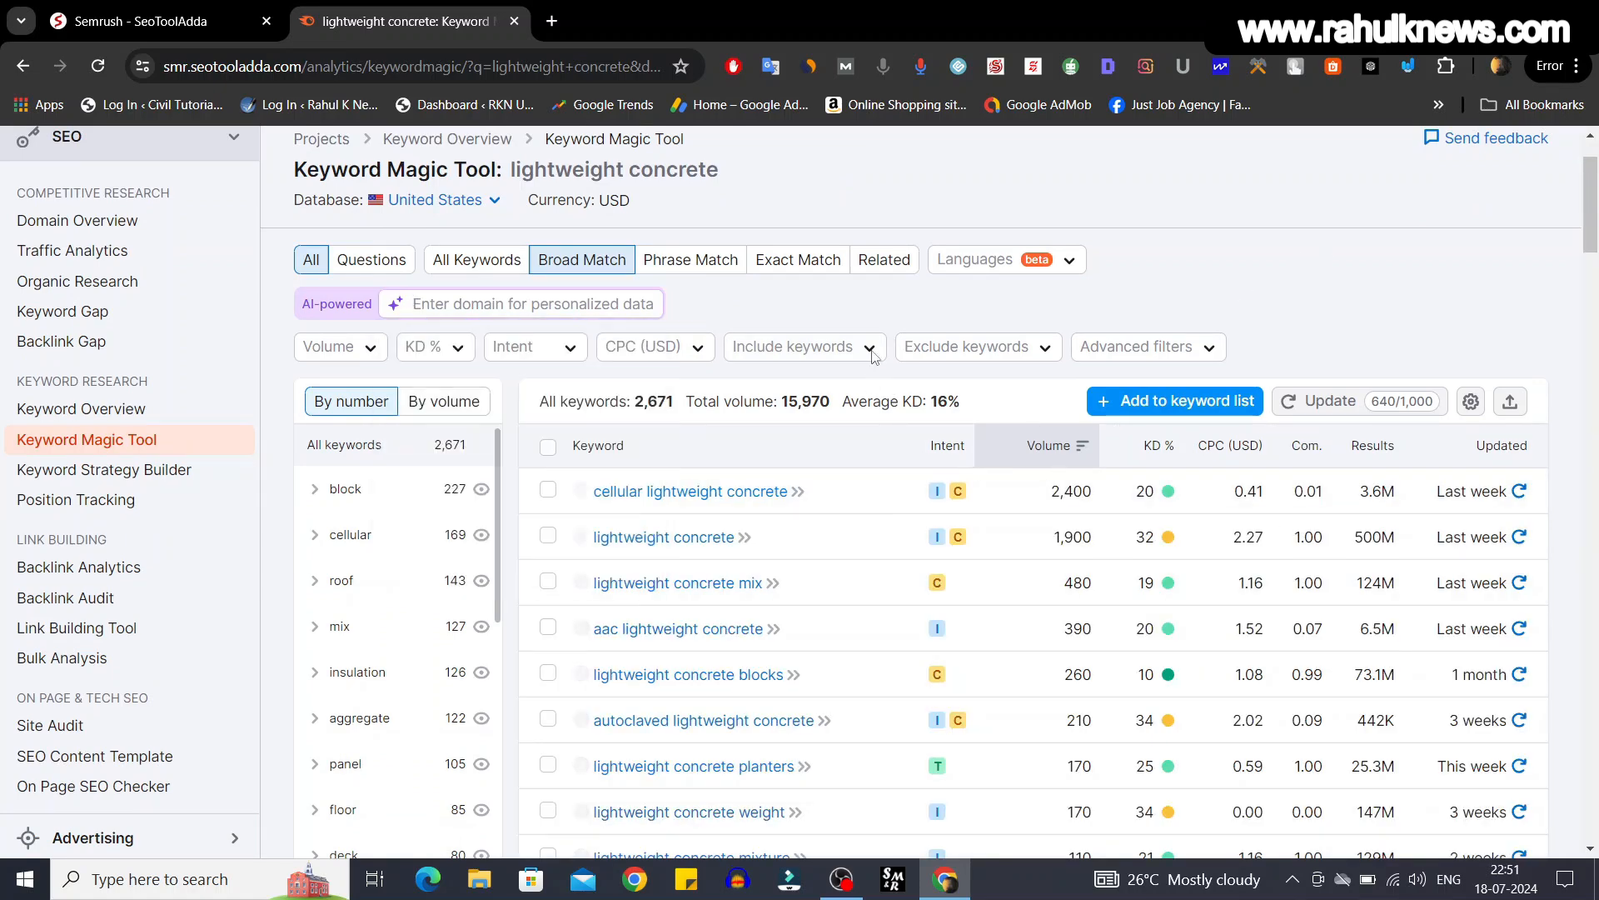
{"action": "scroll", "coordinate": [859, 526], "scroll_direction": "down", "scroll_amount": 5}
{"action": "scroll", "coordinate": [859, 526], "scroll_direction": "up", "scroll_amount": 4}
{"action": "scroll", "coordinate": [858, 526], "scroll_direction": "up", "scroll_amount": 2}
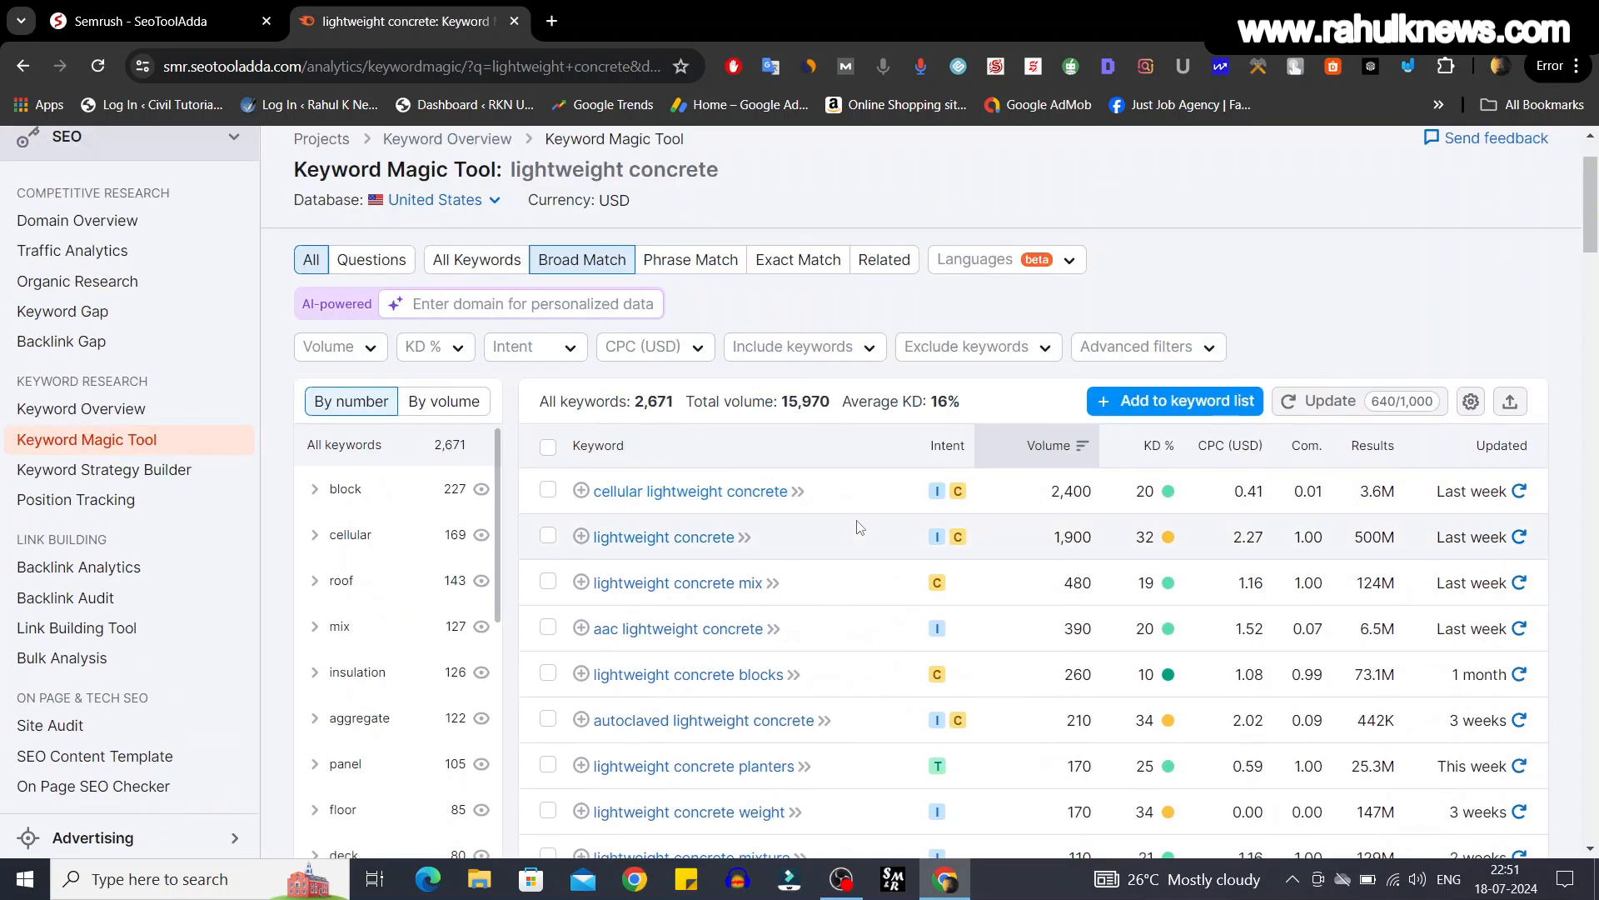
{"action": "scroll", "coordinate": [859, 526], "scroll_direction": "down", "scroll_amount": 3}
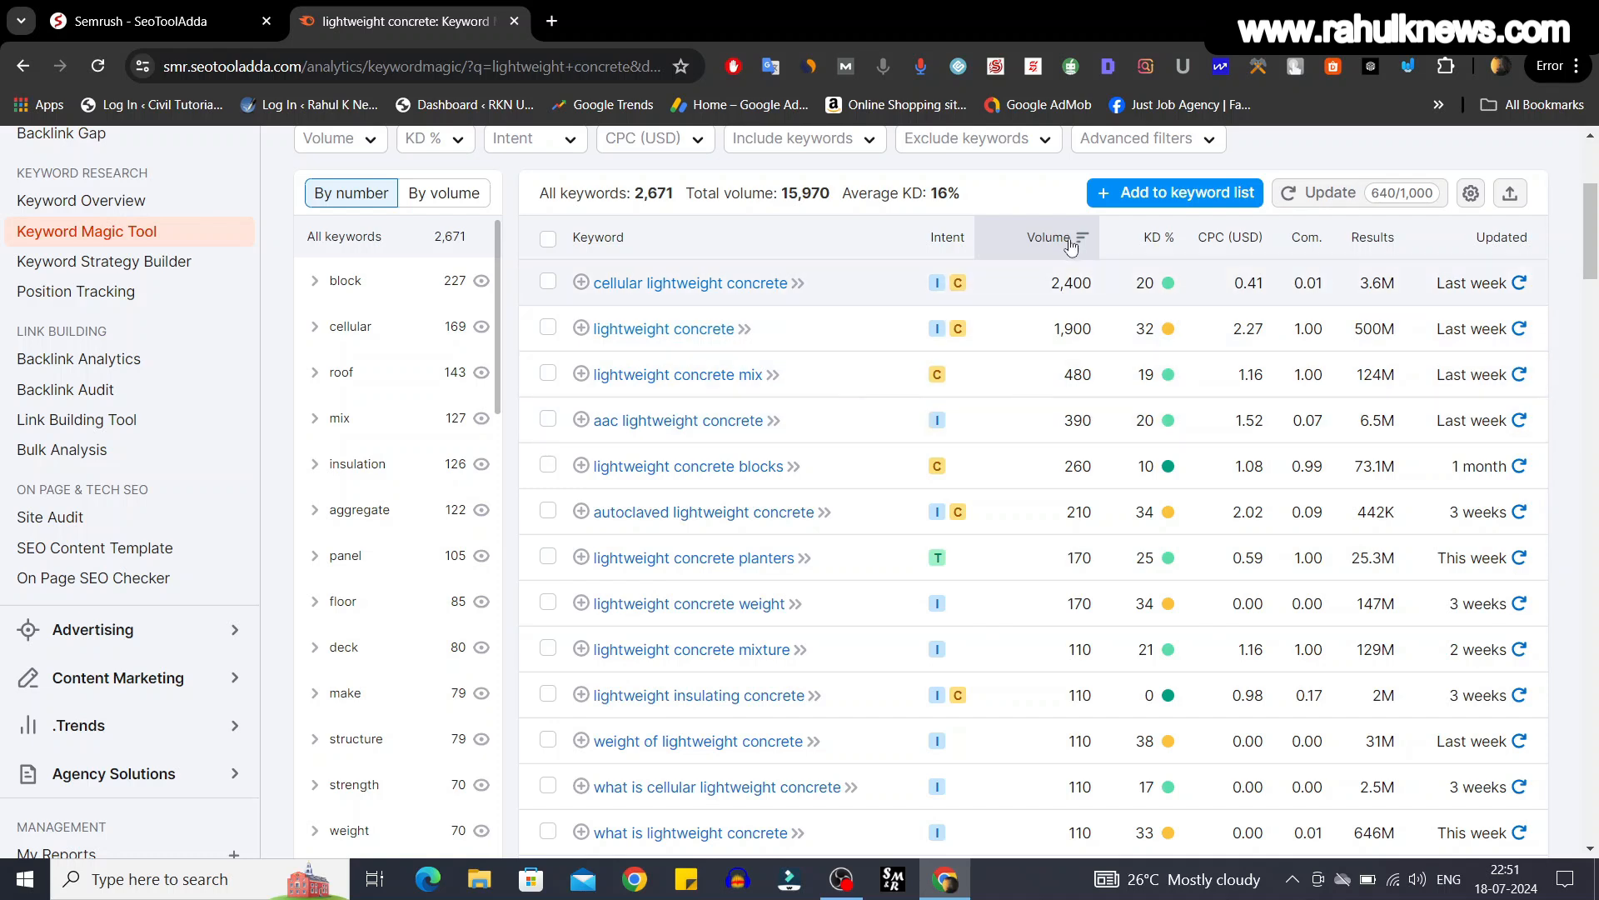
{"action": "mouse_move", "coordinate": [1022, 239]}
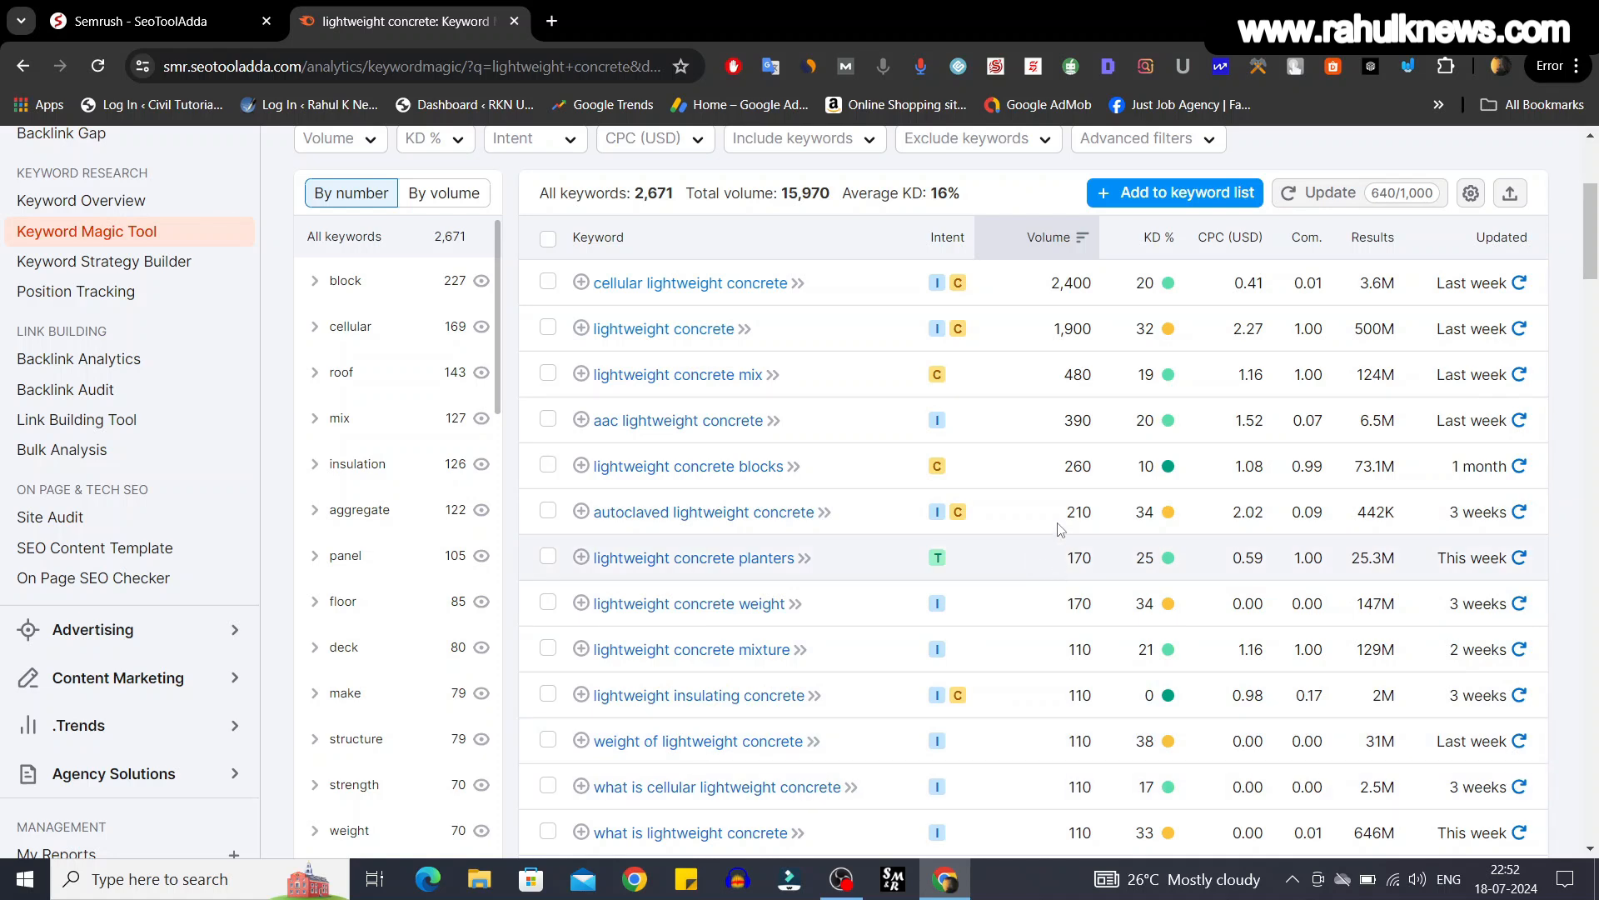
{"action": "left_click_drag", "start_coordinate": [1054, 512], "coordinate": [1098, 514]}
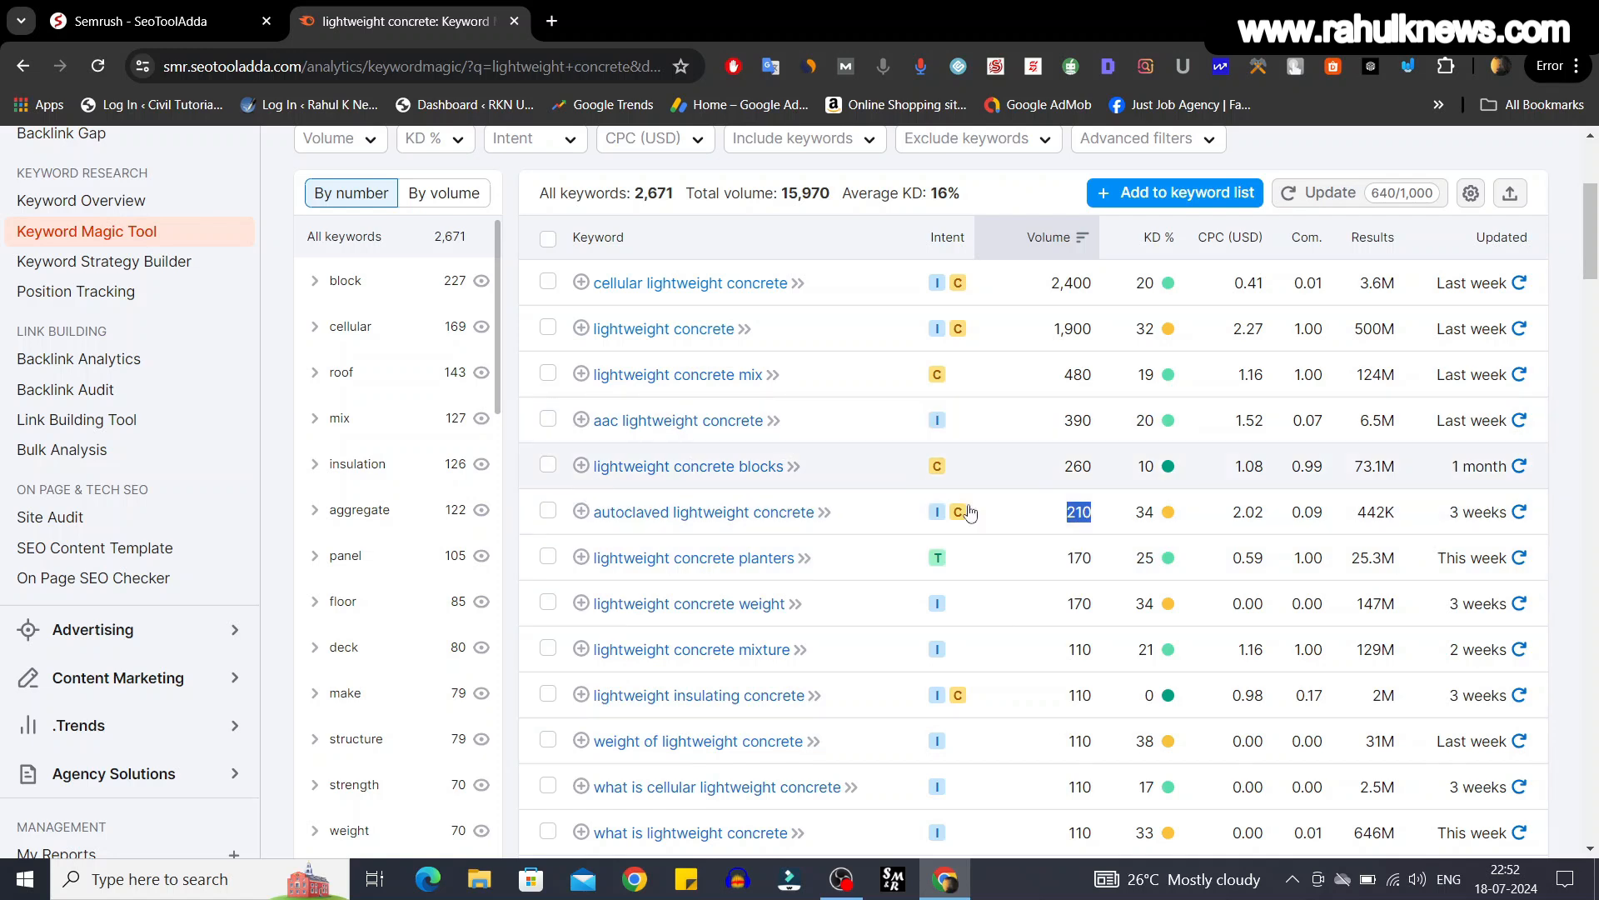
{"action": "left_click", "coordinate": [1367, 146]}
- Filter the keywords to a search volume of 101–1,000 and Easy keyword difficulty (15–29%)
{"action": "scroll", "coordinate": [1097, 367], "scroll_direction": "up", "scroll_amount": 2}
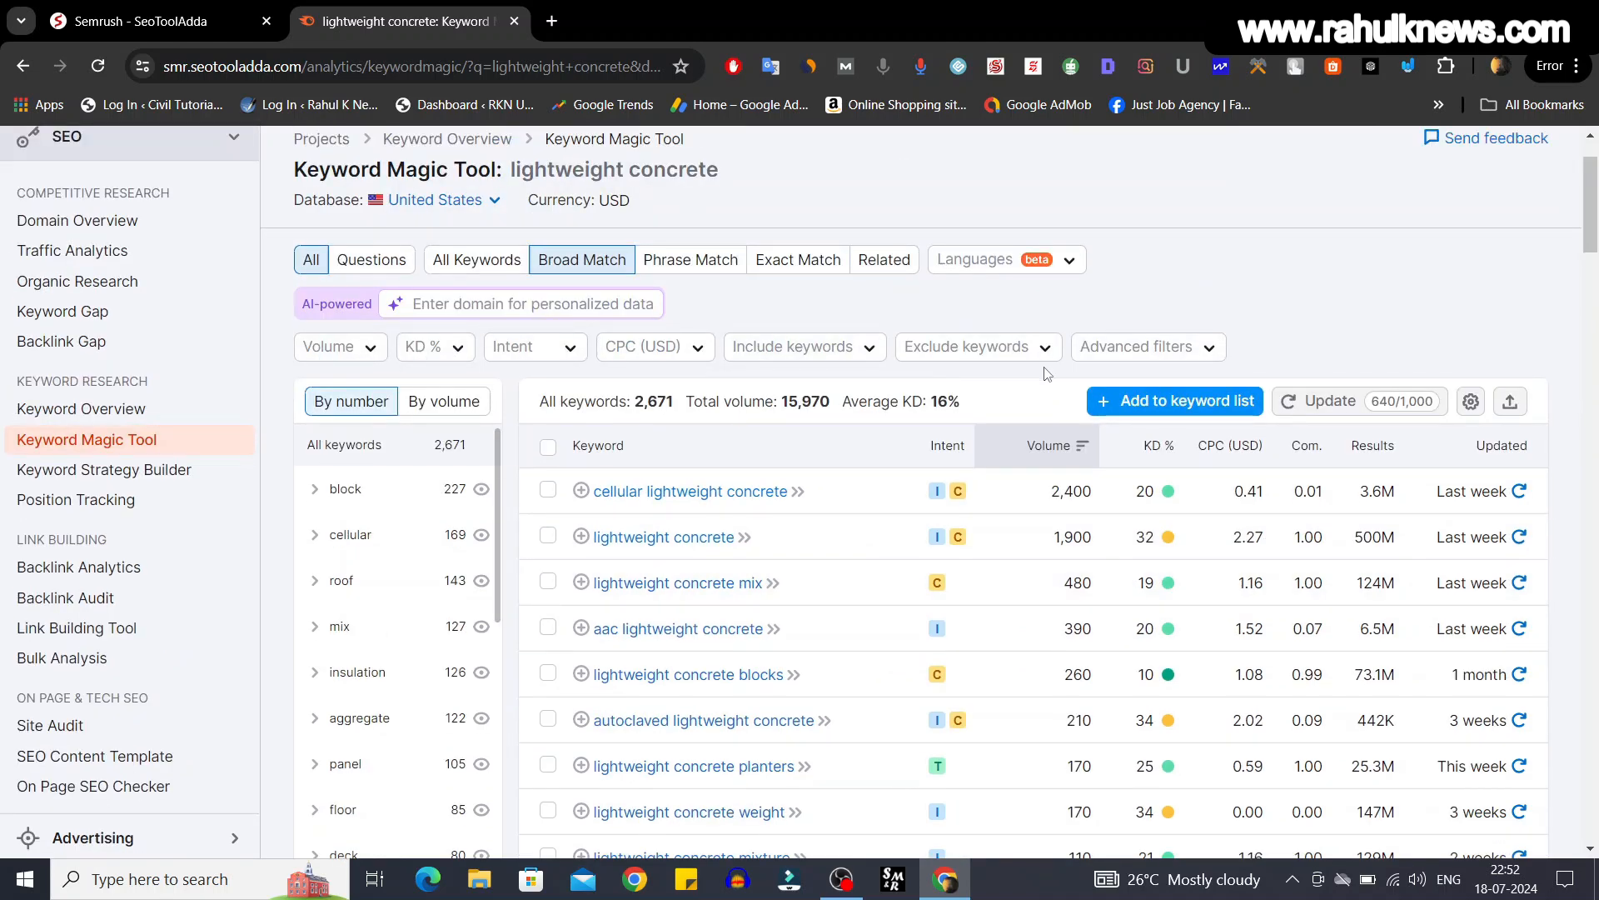
{"action": "left_click", "coordinate": [370, 350]}
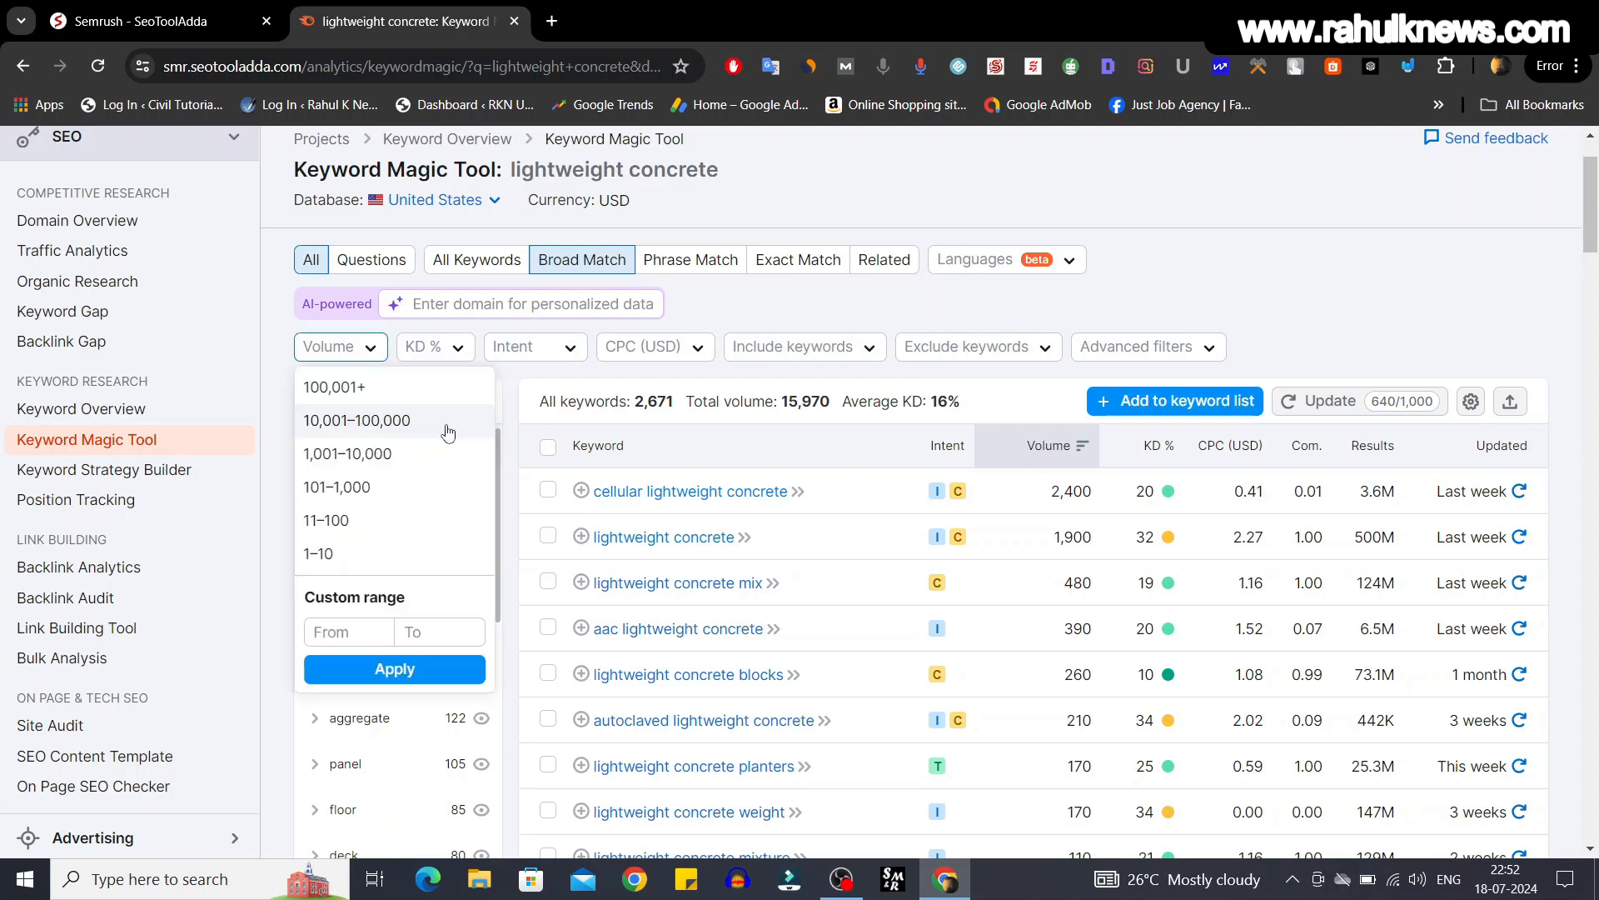
{"action": "left_click", "coordinate": [321, 492]}
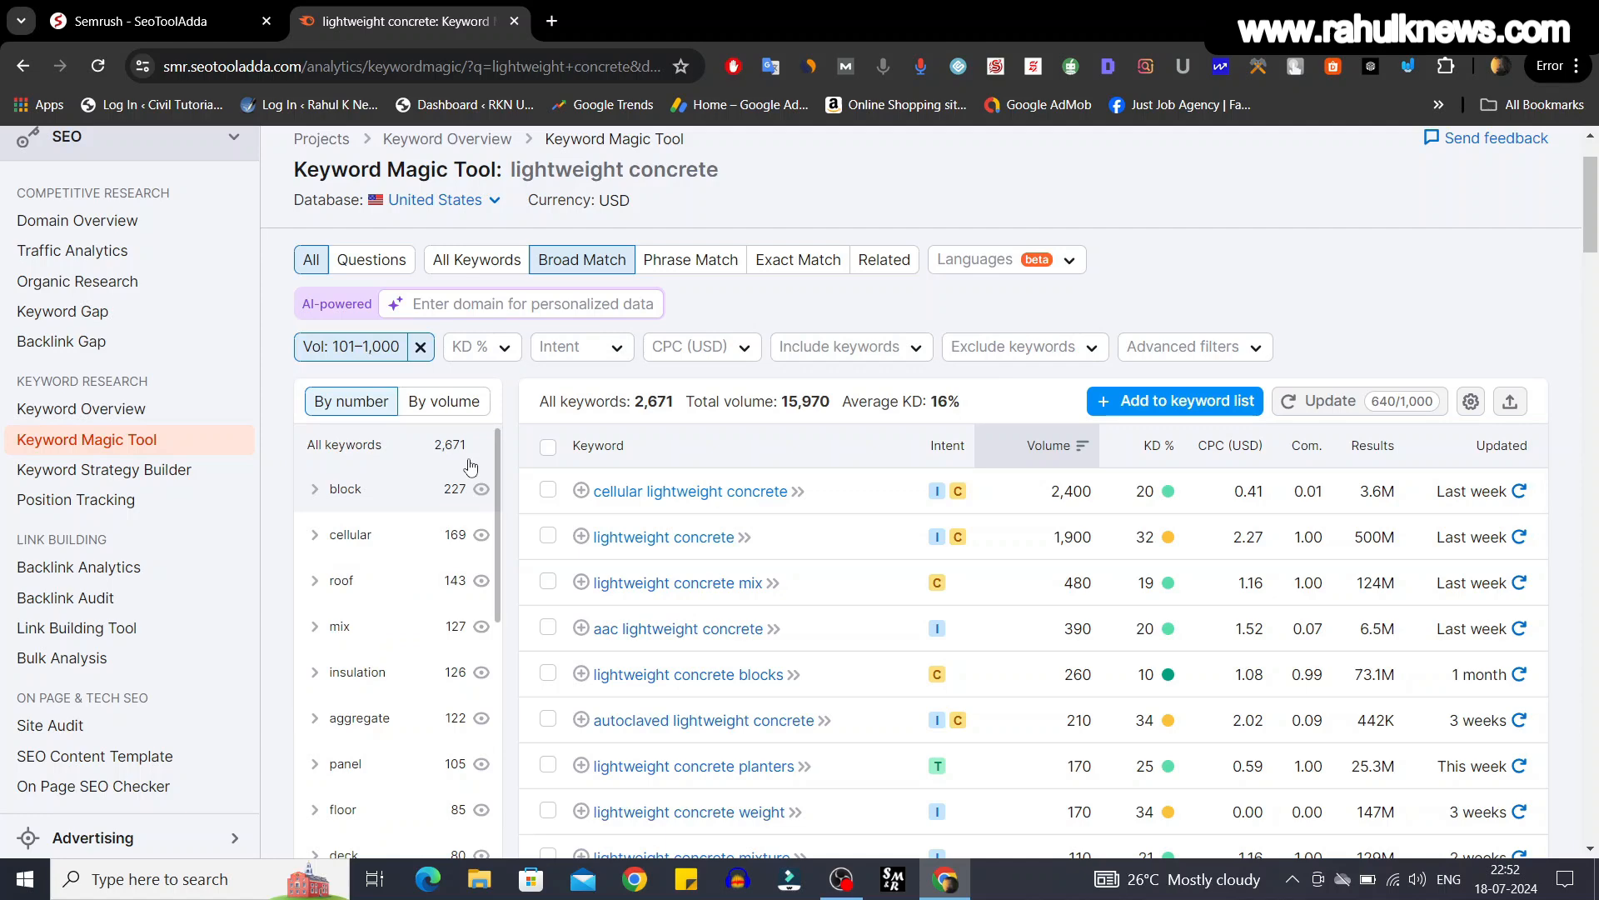
{"action": "left_click", "coordinate": [506, 350]}
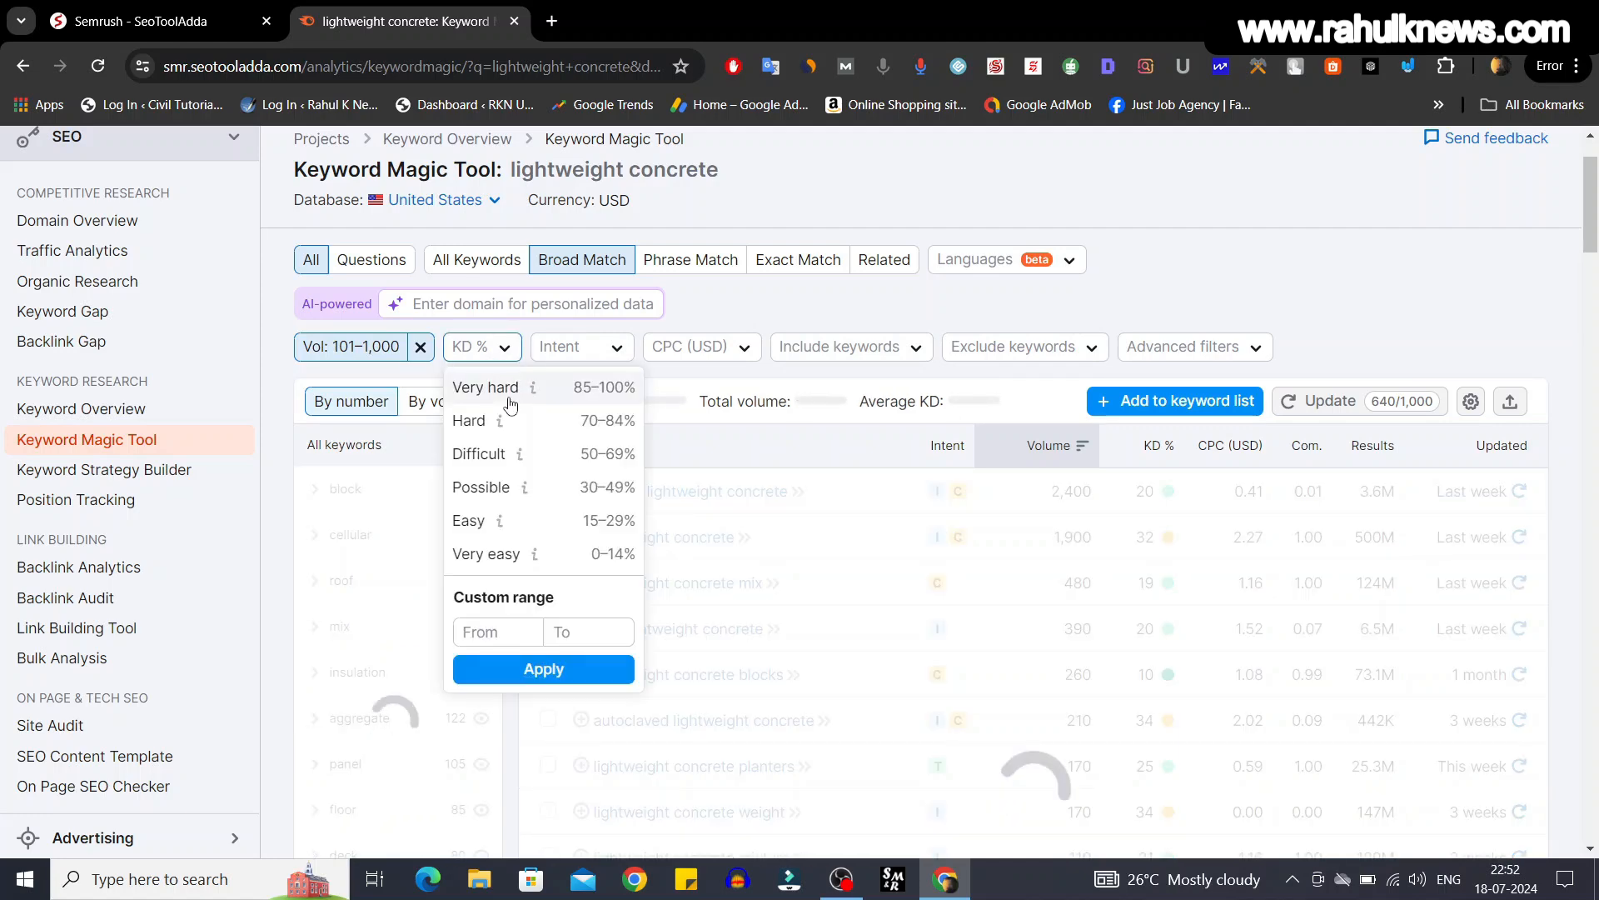
{"action": "scroll", "coordinate": [500, 533], "scroll_direction": "up", "scroll_amount": 1}
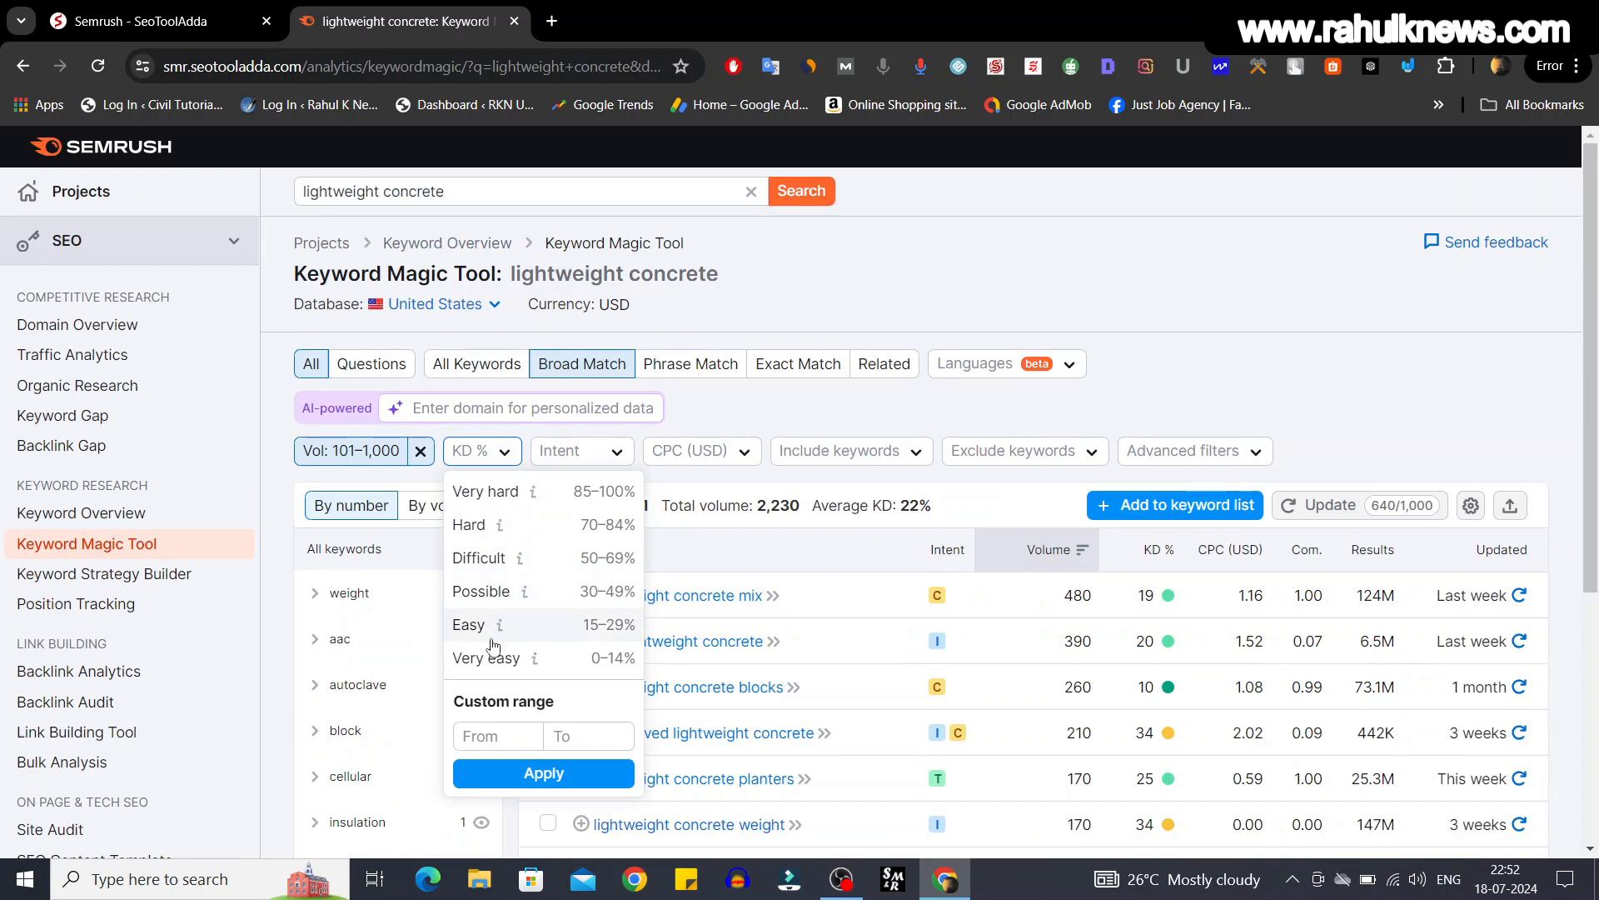
{"action": "left_click", "coordinate": [493, 638]}
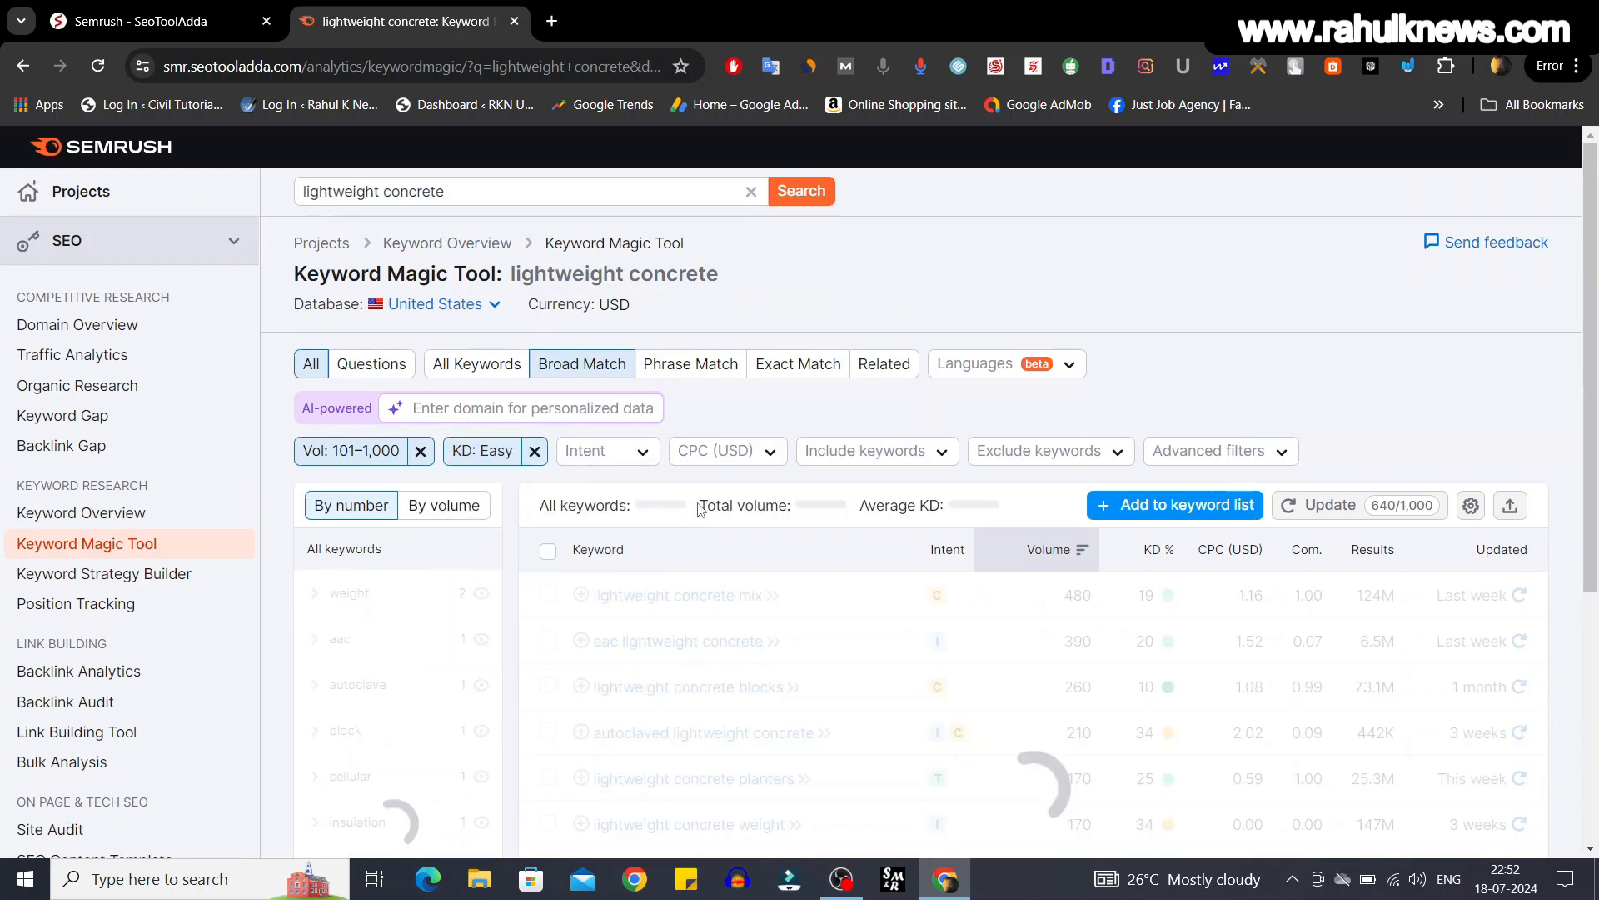
- Limit the keywords to Informational intent and check the difficulty of "aac lightweight concrete"
{"action": "left_click", "coordinate": [640, 458]}
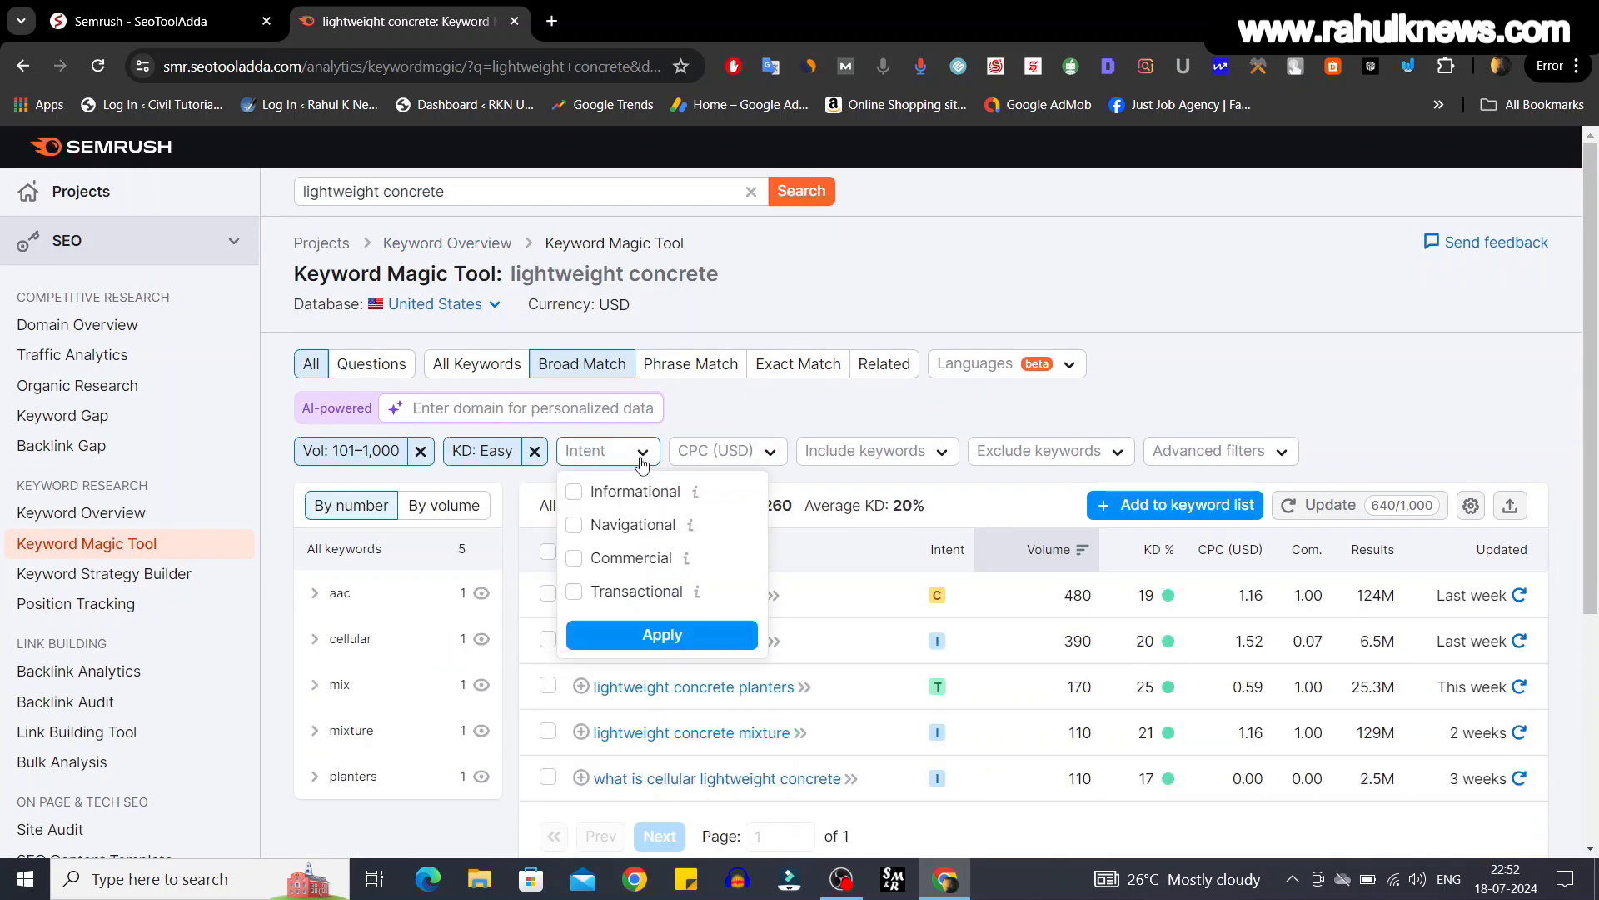
{"action": "left_click", "coordinate": [574, 497]}
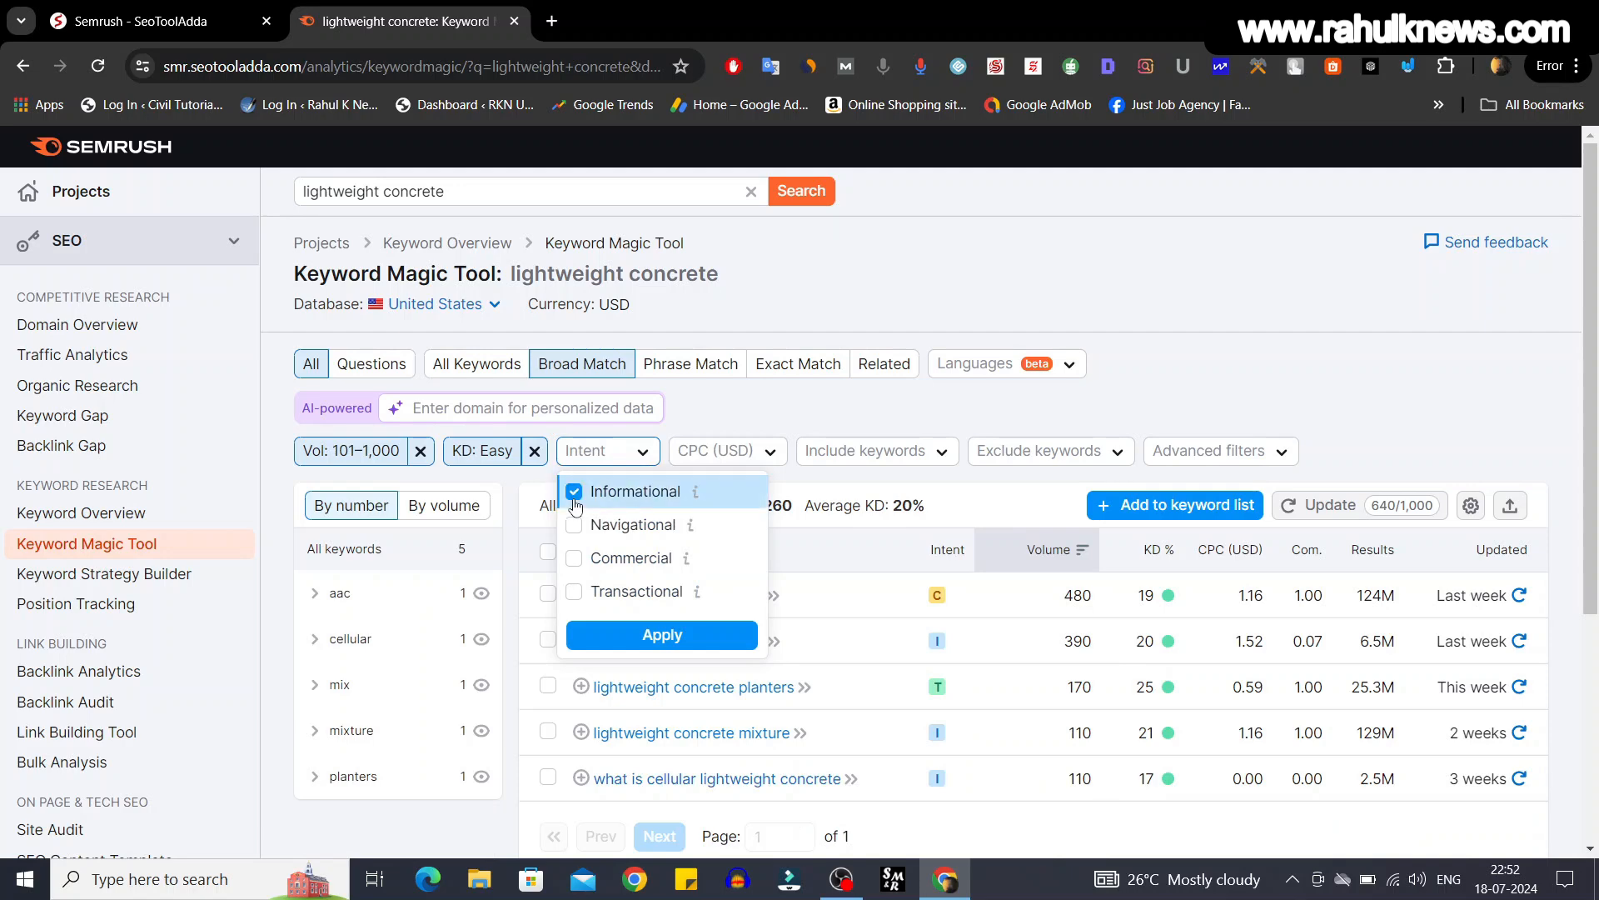
{"action": "left_click", "coordinate": [661, 634]}
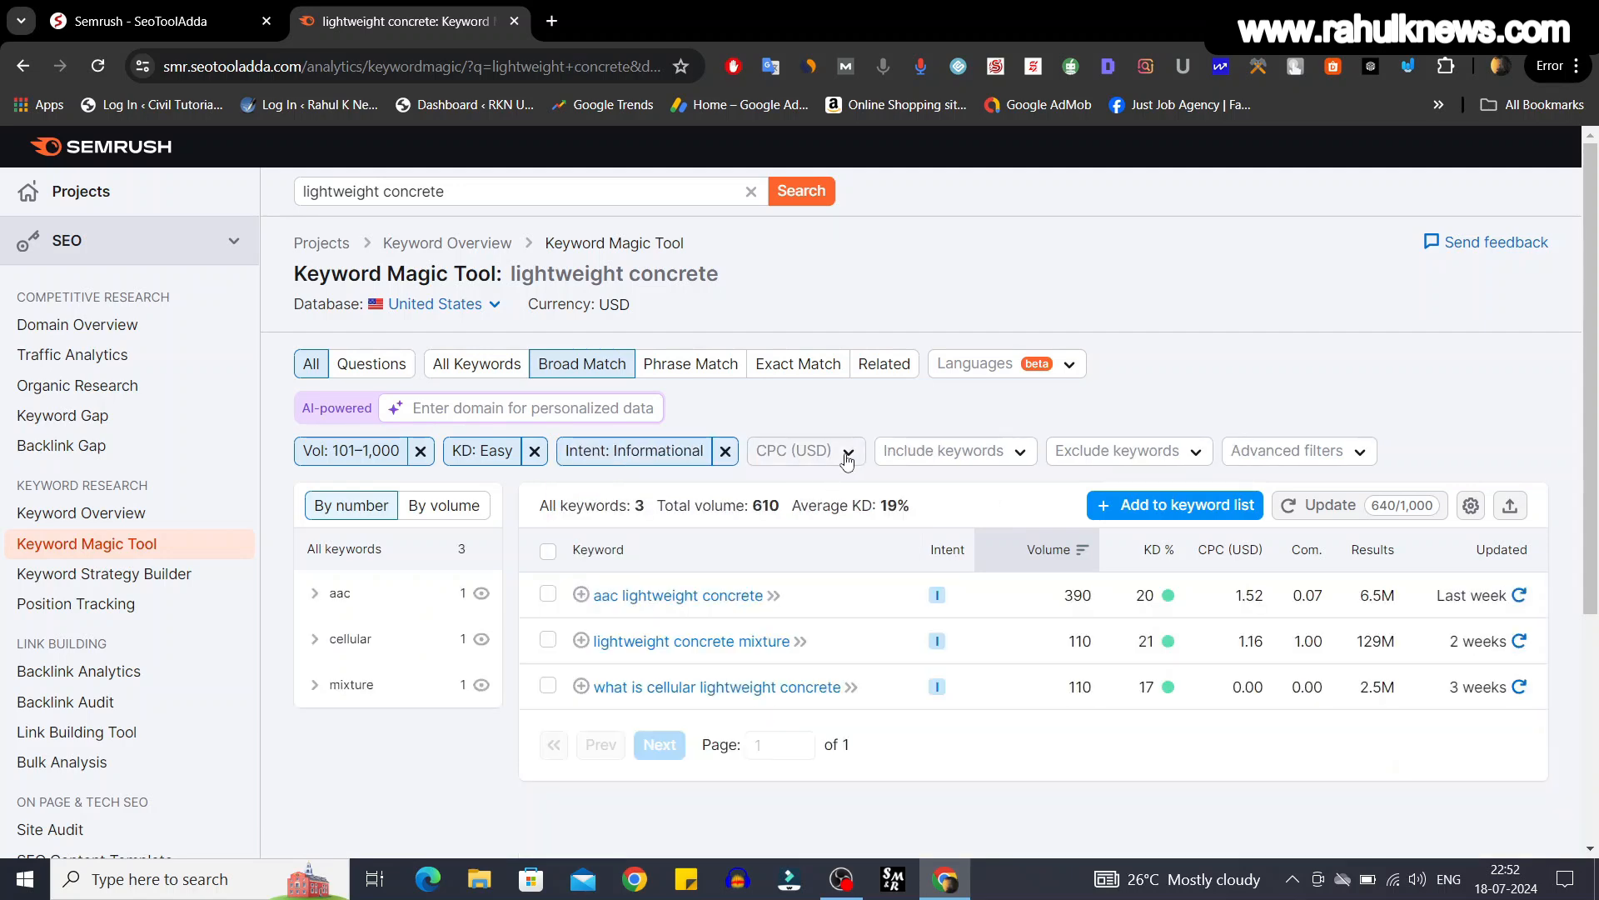
{"action": "scroll", "coordinate": [1010, 406], "scroll_direction": "down", "scroll_amount": 1}
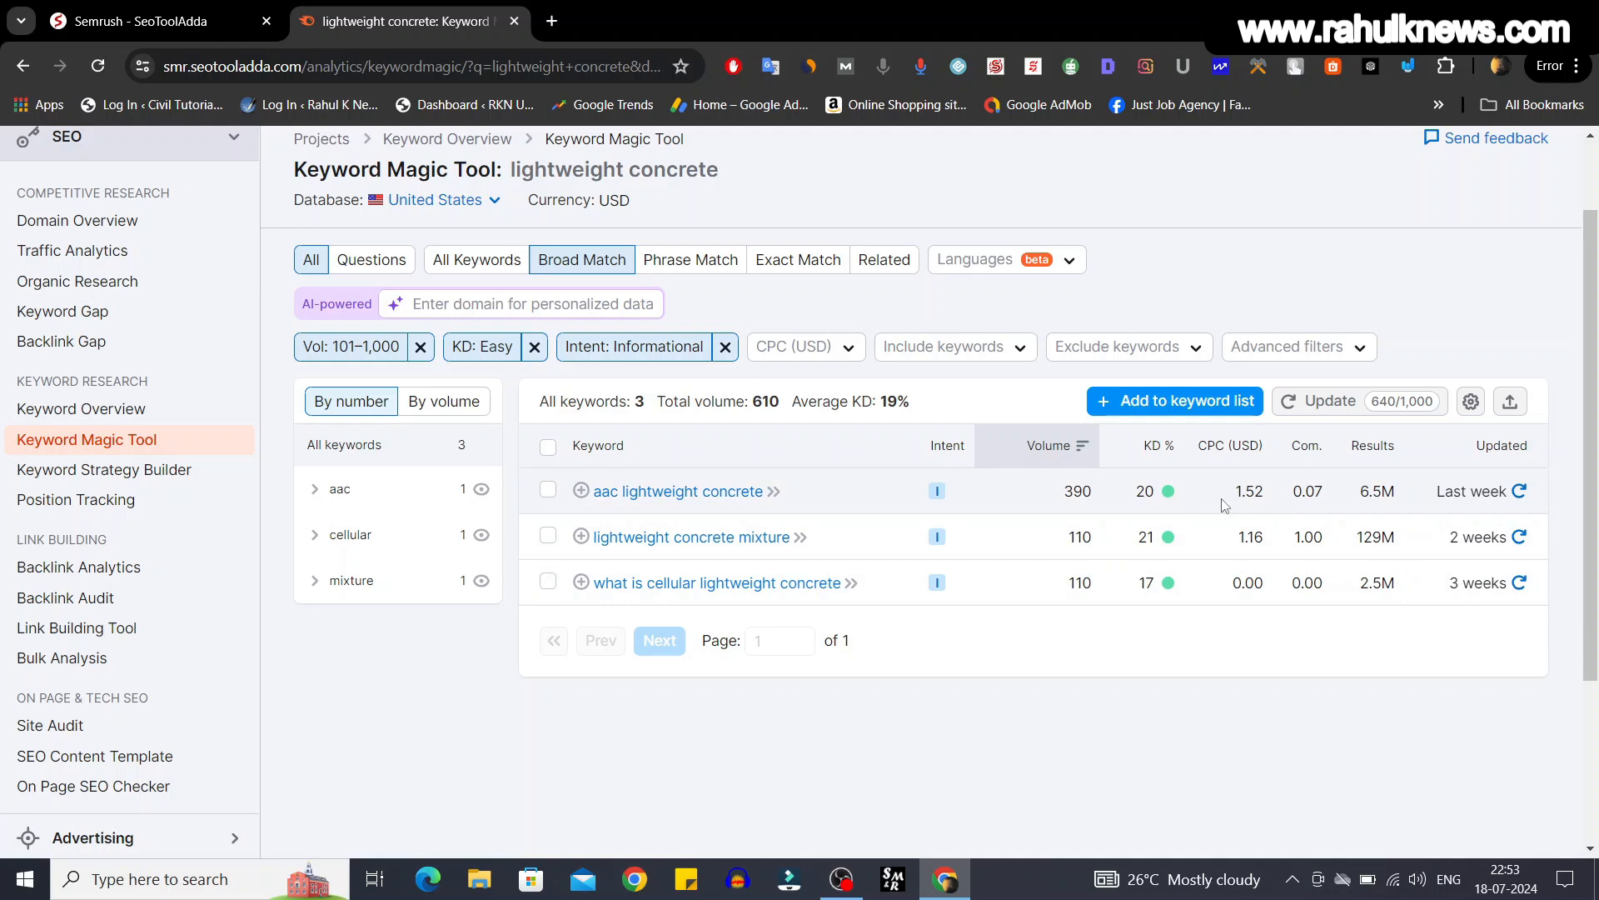
{"action": "double_click", "coordinate": [1145, 491]}
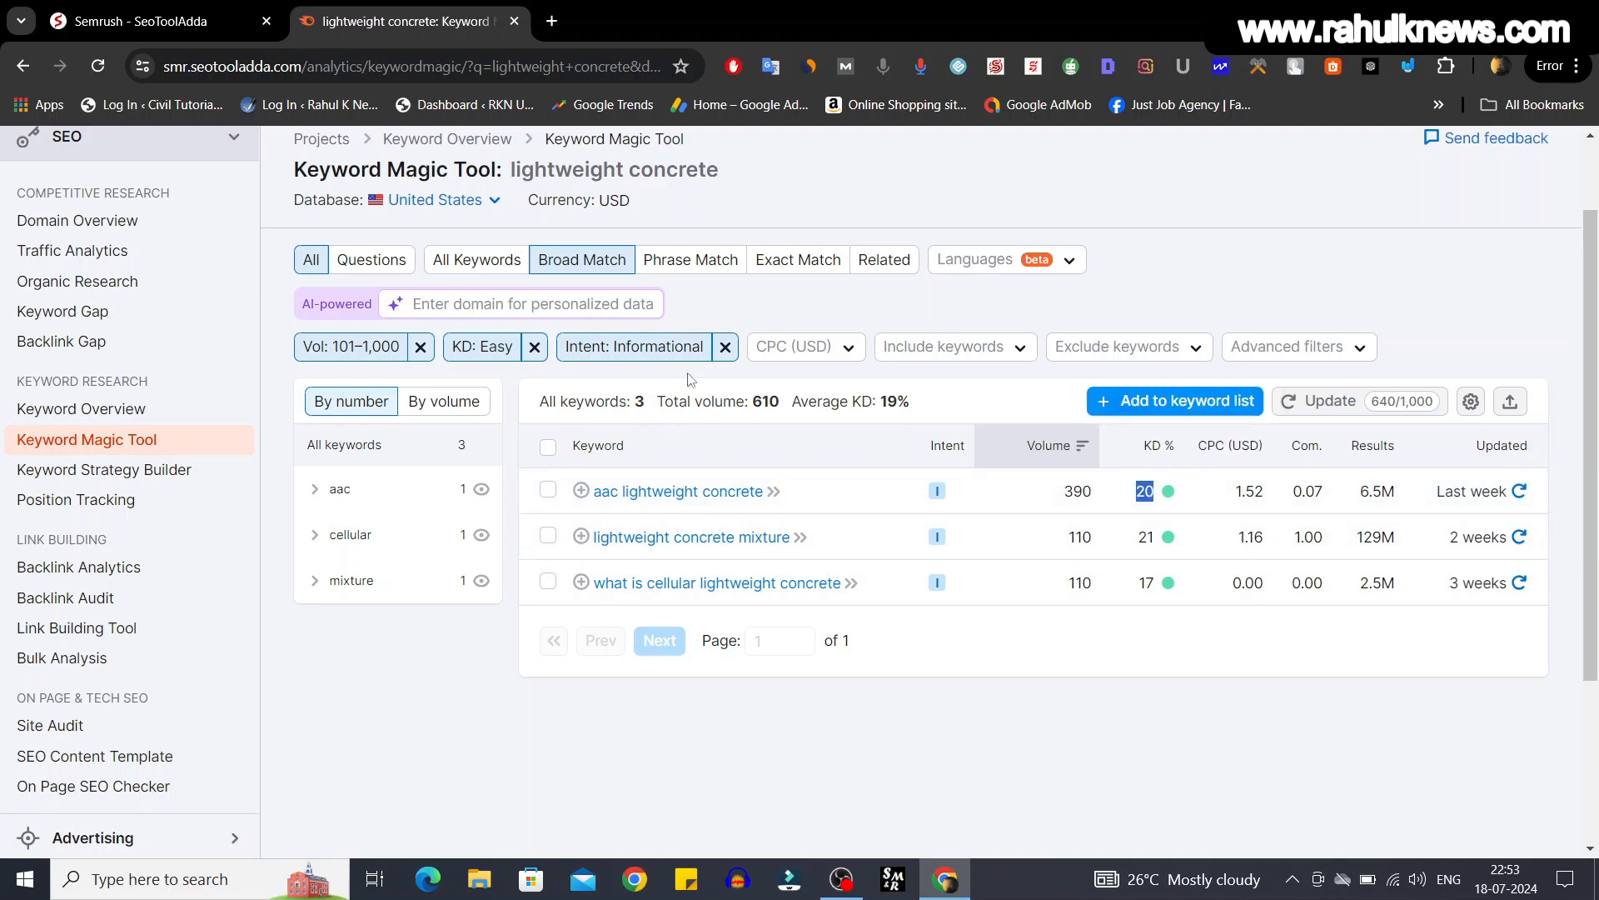
- Replace the keyword difficulty filter with Possible (30–49%) and check the CPC of "what is lightweight concrete"
{"action": "left_click", "coordinate": [535, 347]}
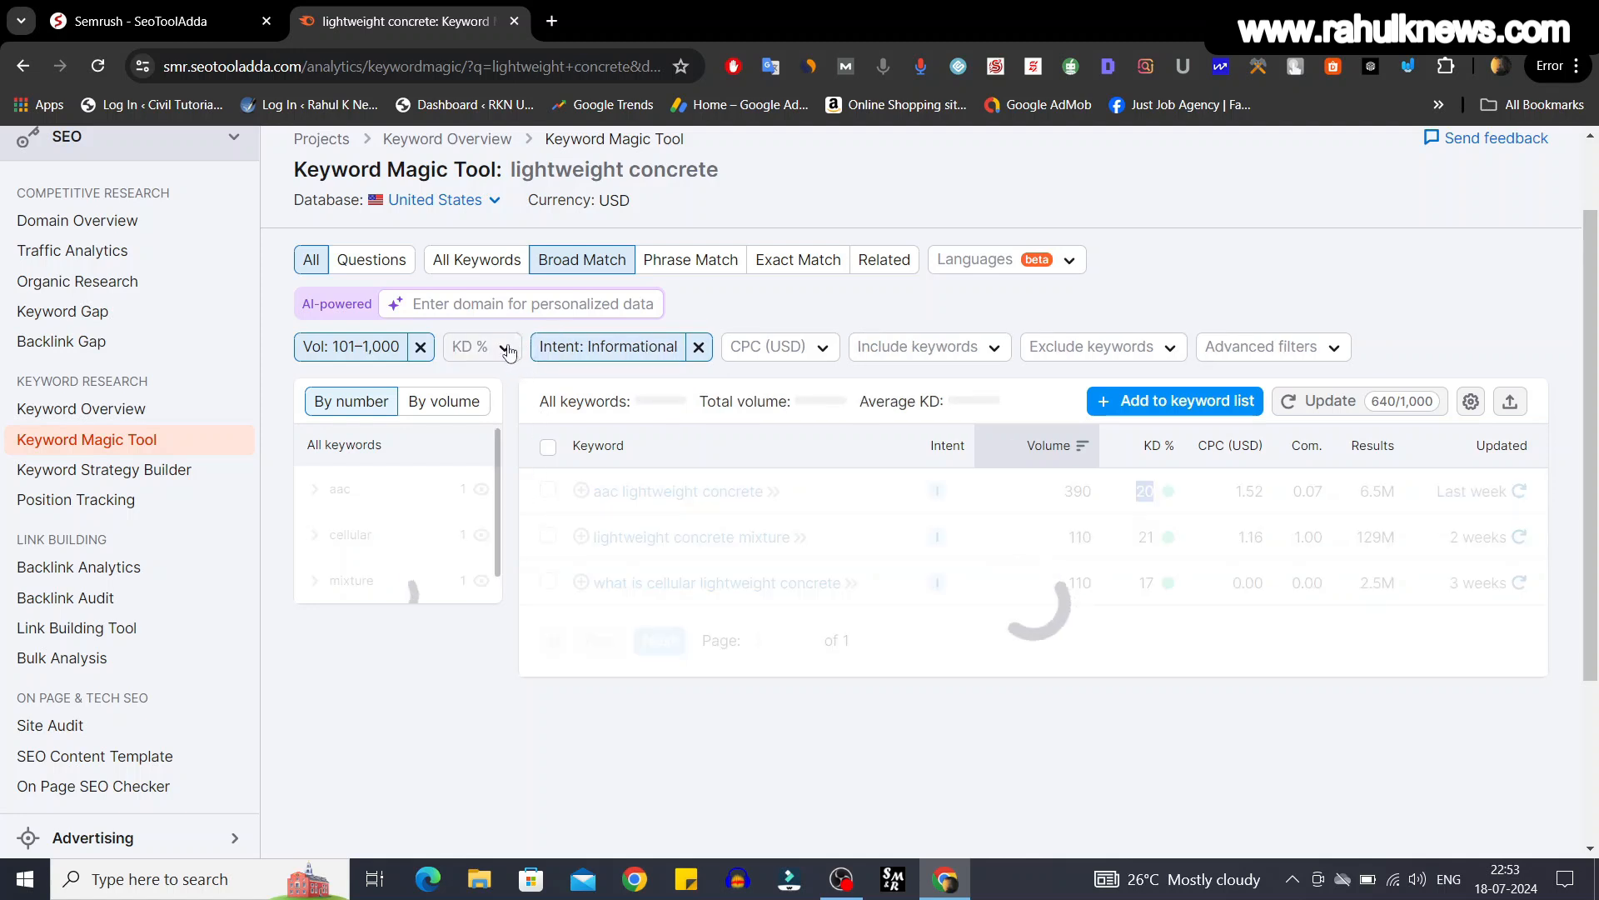
{"action": "left_click", "coordinate": [496, 454]}
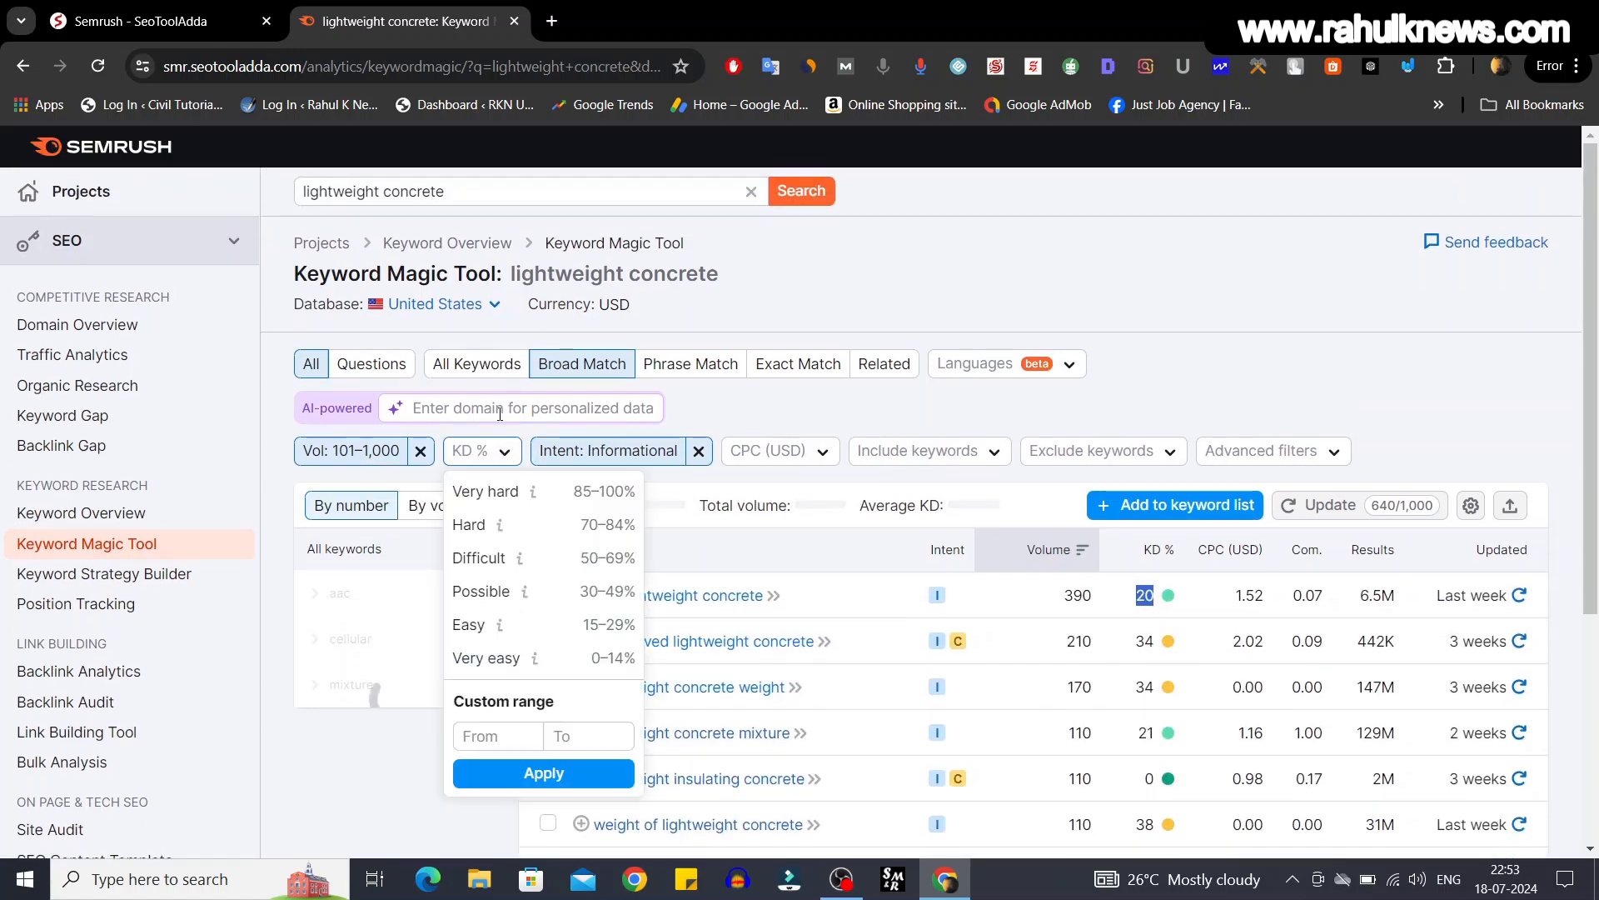
{"action": "left_click", "coordinate": [505, 602]}
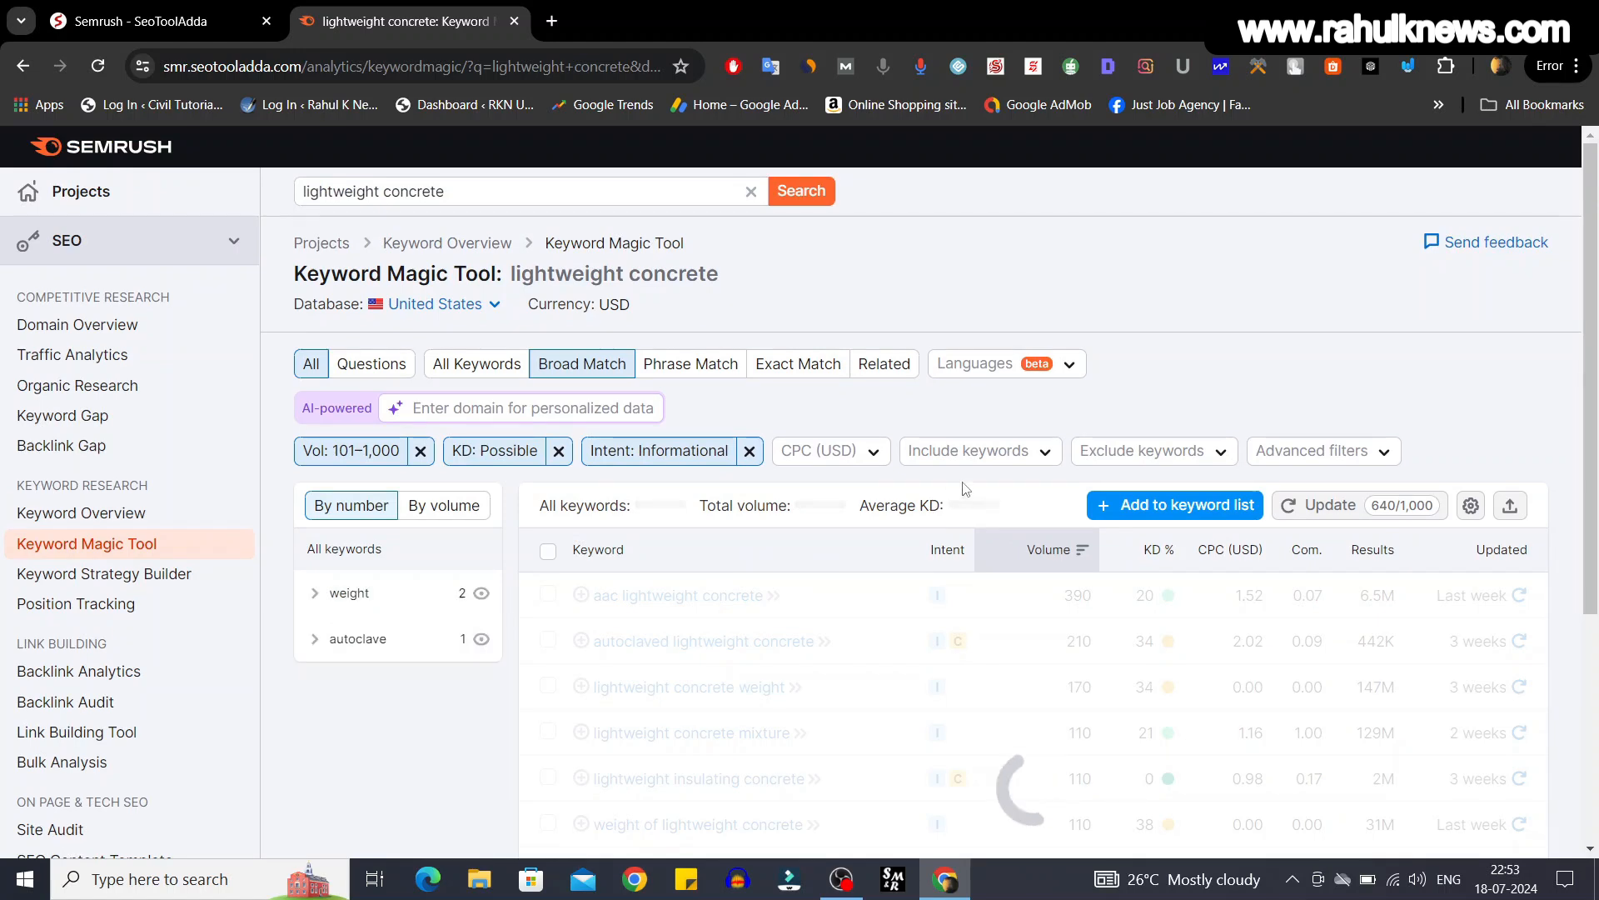
{"action": "scroll", "coordinate": [1015, 529], "scroll_direction": "down", "scroll_amount": 1}
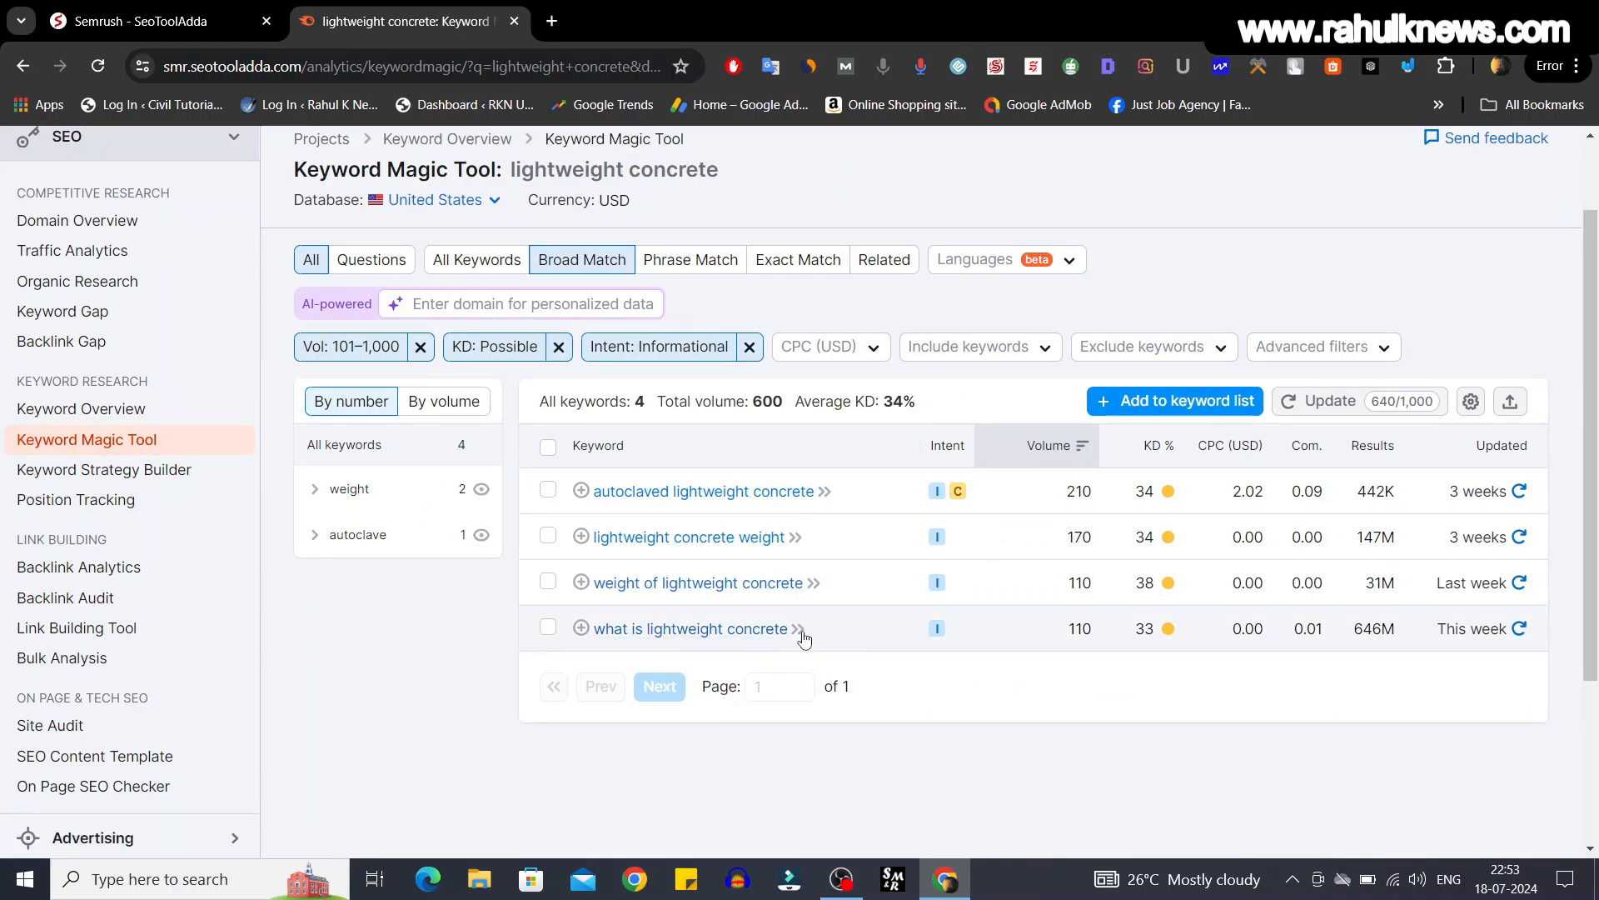
{"action": "left_click_drag", "start_coordinate": [1223, 634], "coordinate": [1269, 630]}
{"action": "left_click", "coordinate": [1071, 715]}
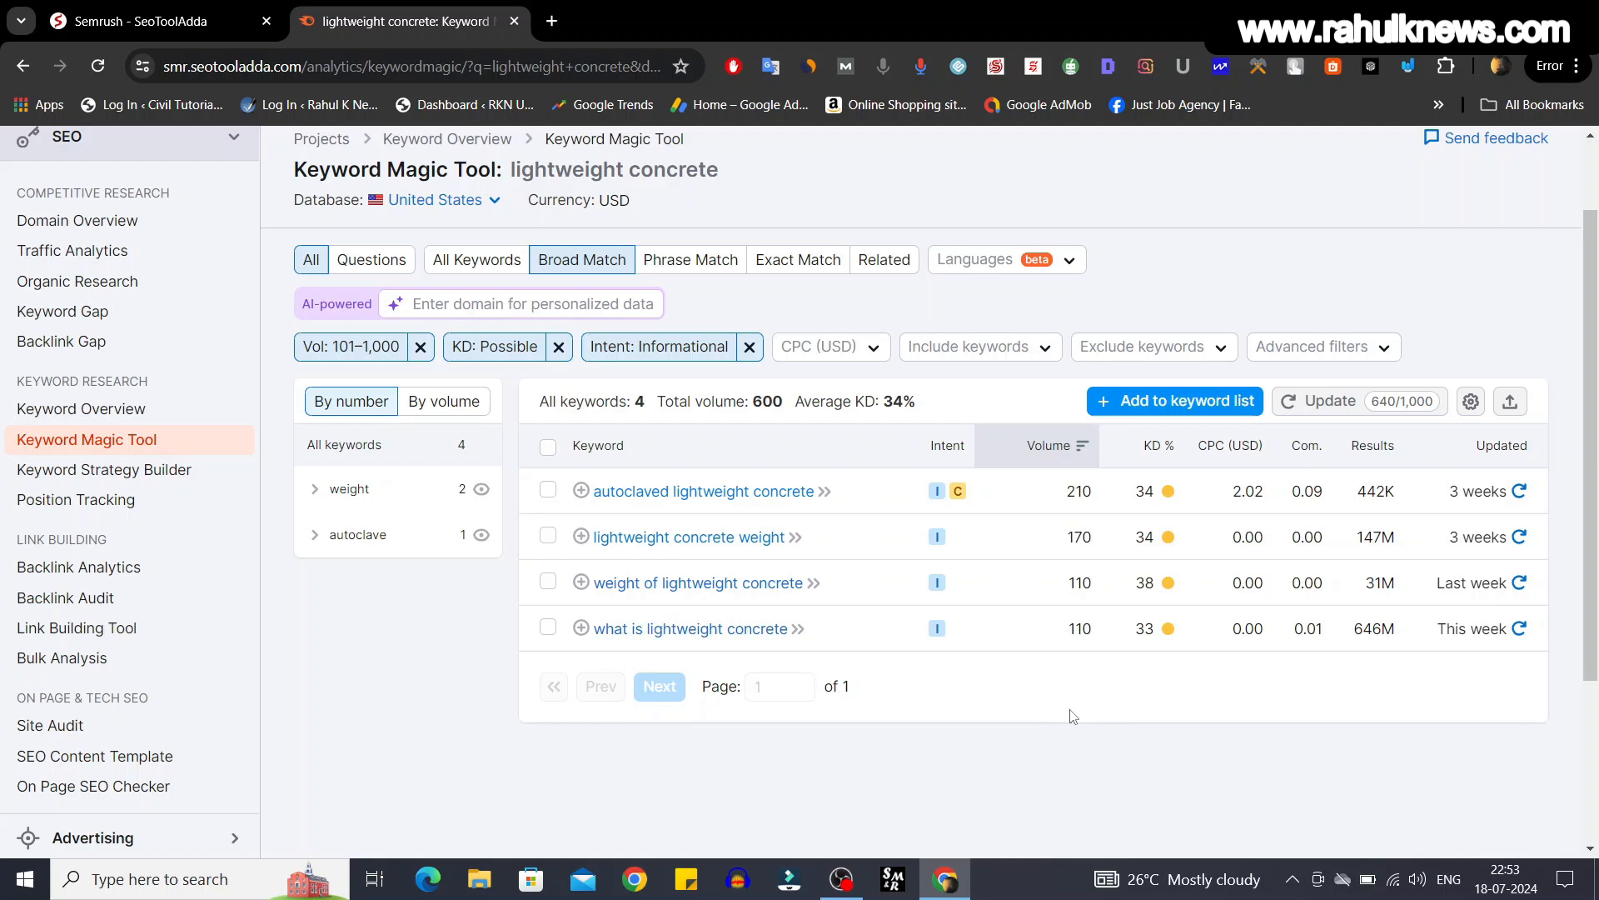
- Switch the keyword difficulty filter from Possible back to Easy (15–29%) and review the filtered keywords
{"action": "left_click", "coordinate": [558, 346]}
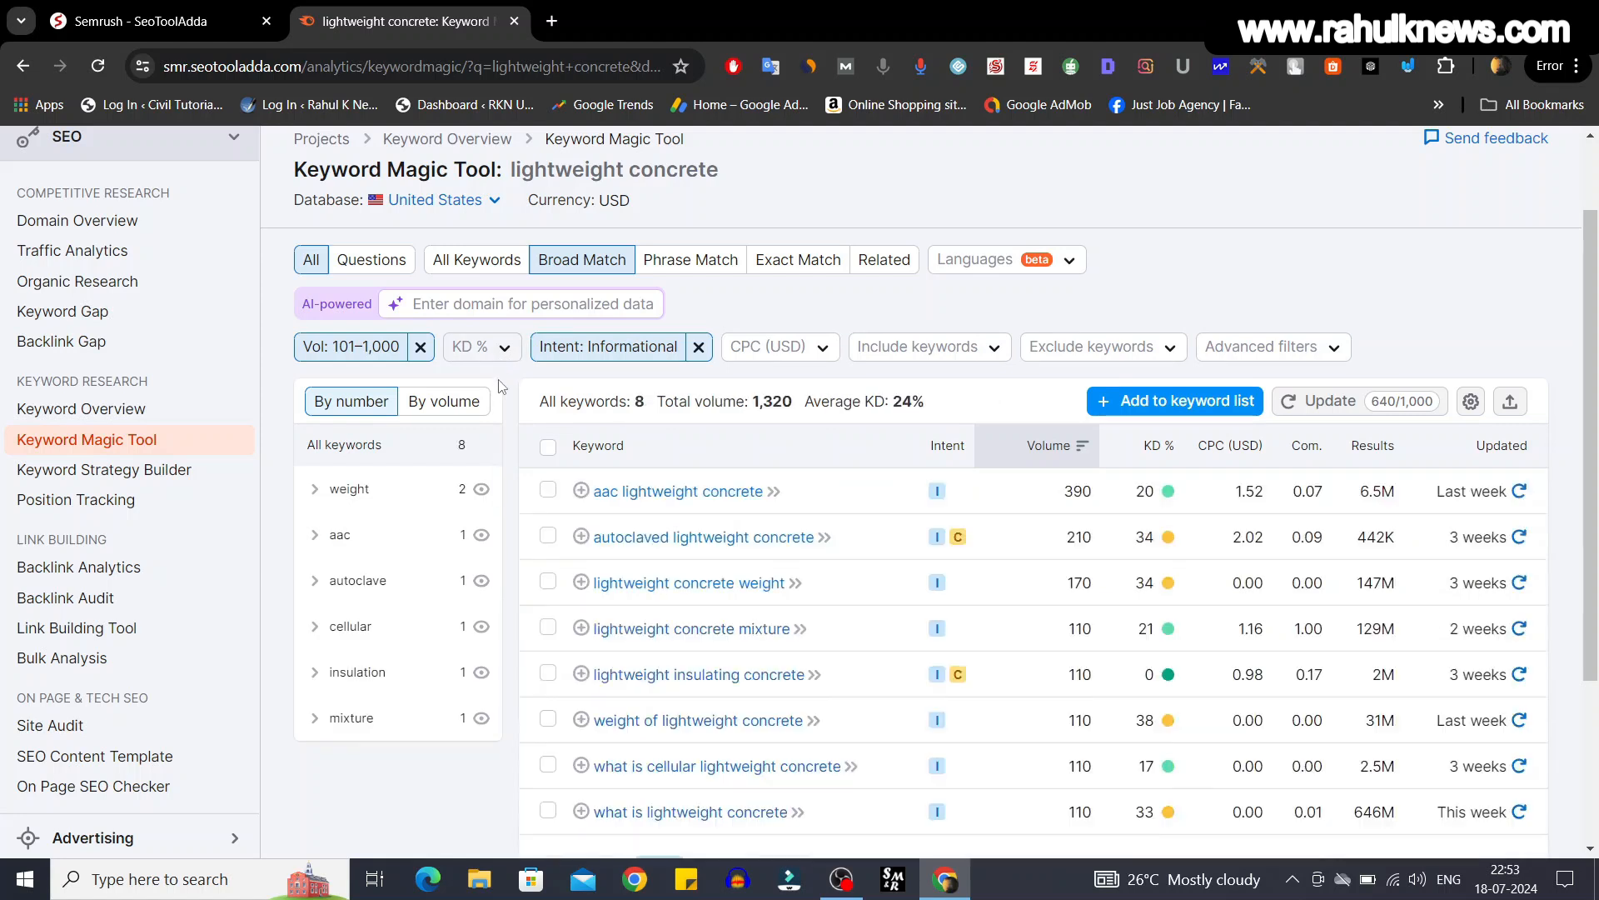
{"action": "scroll", "coordinate": [498, 499], "scroll_direction": "up", "scroll_amount": 1}
{"action": "left_click", "coordinate": [481, 450]}
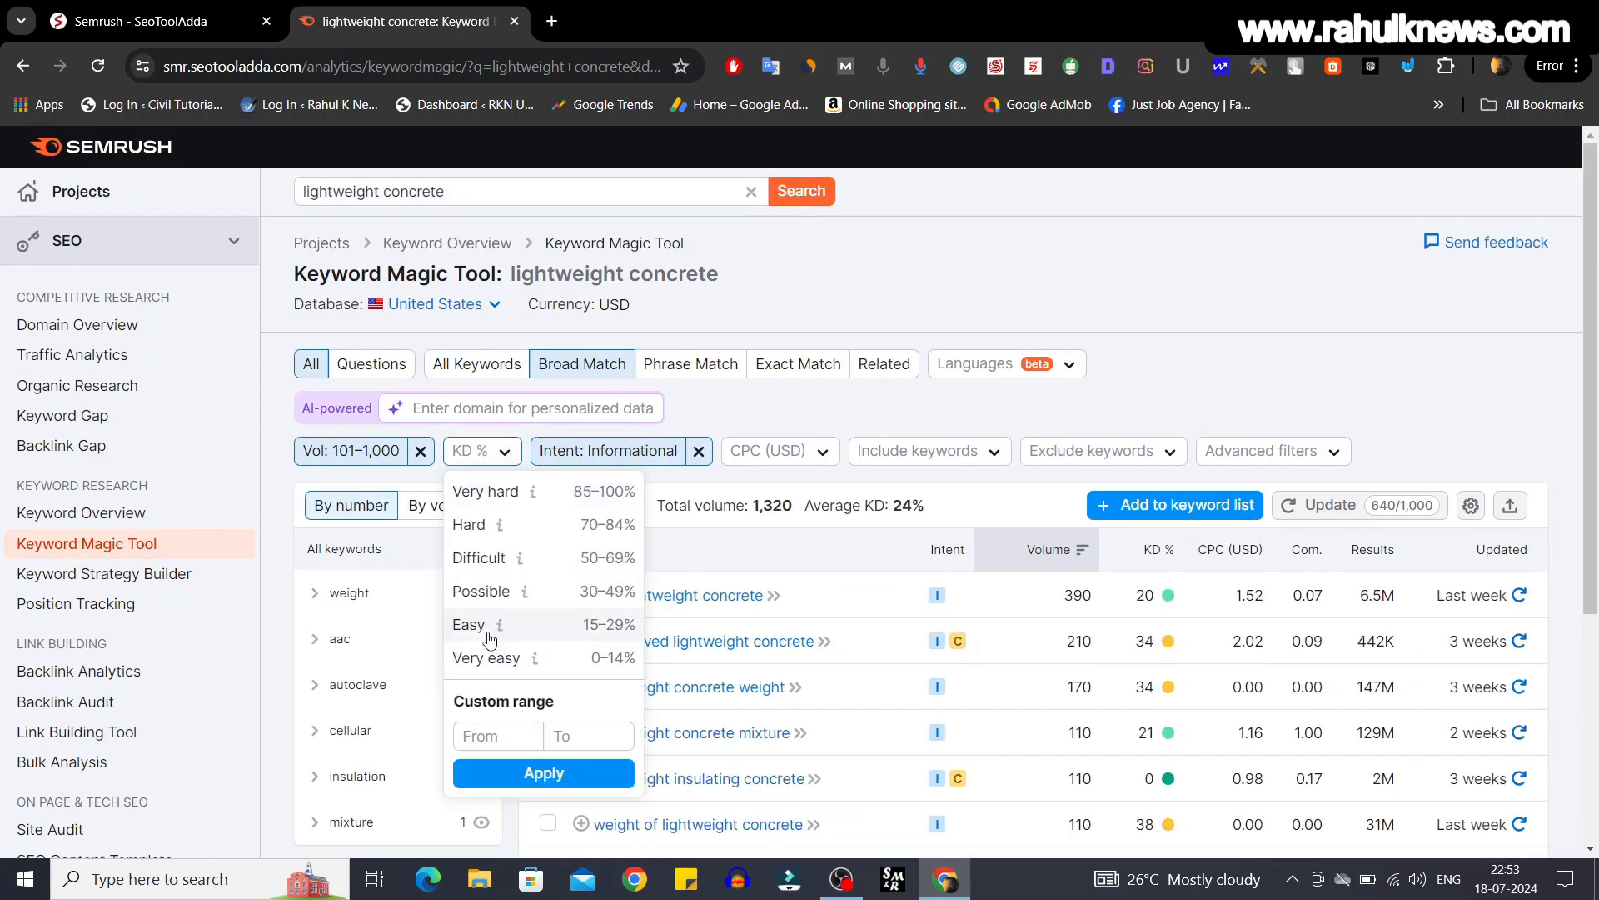
{"action": "left_click", "coordinate": [480, 623]}
{"action": "scroll", "coordinate": [1166, 575], "scroll_direction": "down", "scroll_amount": 1}
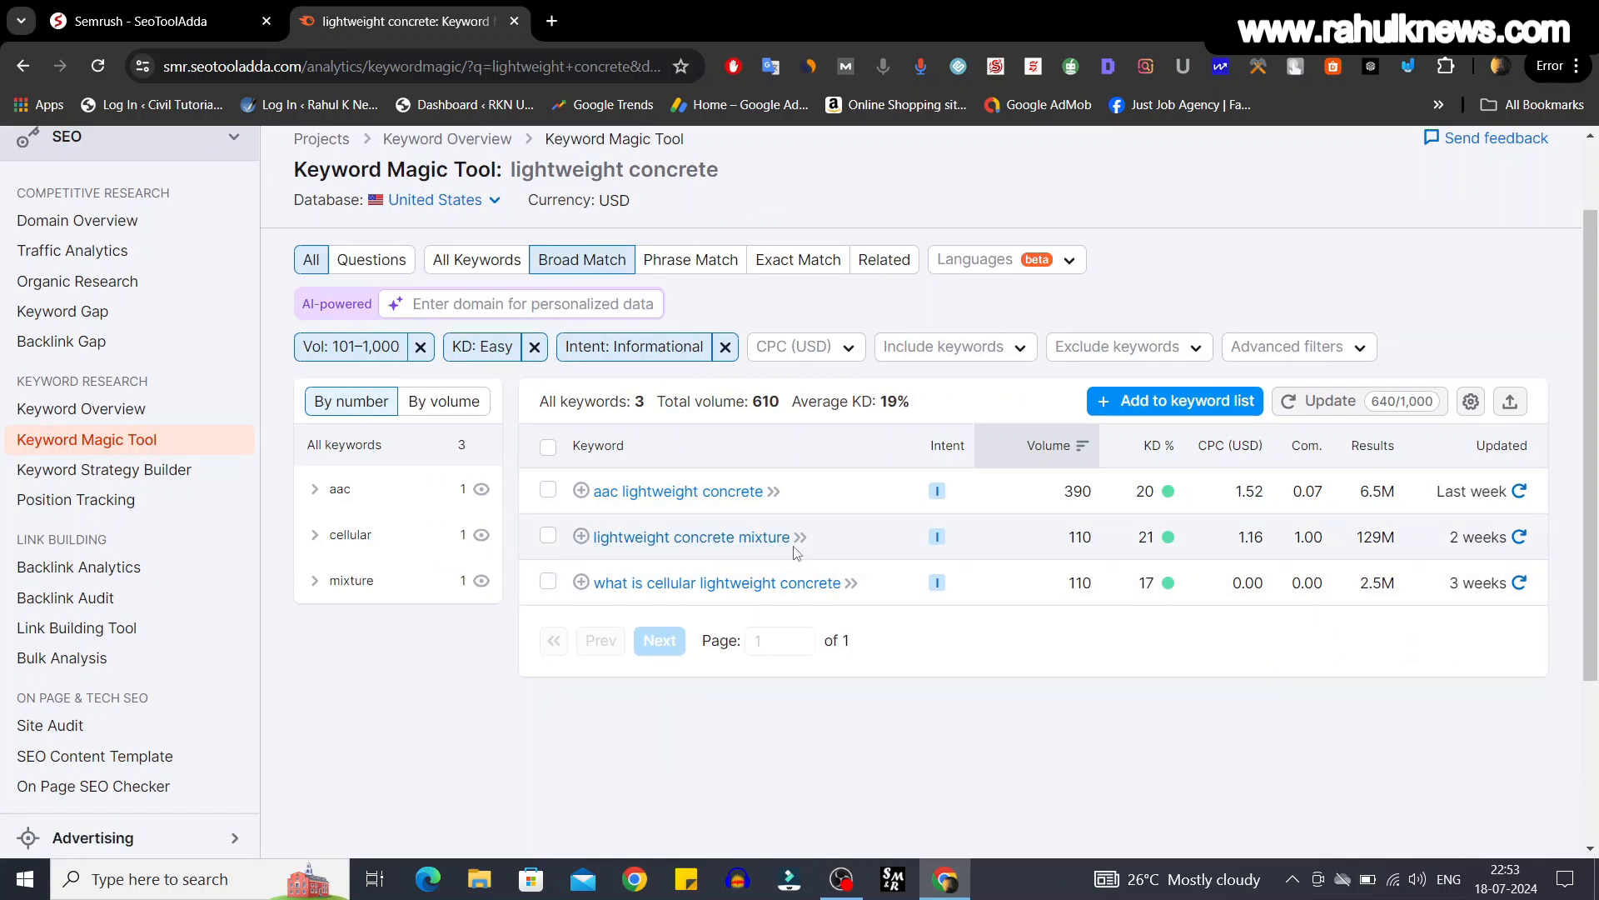
- Set the keyword difficulty filter to Very easy (0–14%) and check the search volume of the matching keyword
{"action": "left_click", "coordinate": [534, 347]}
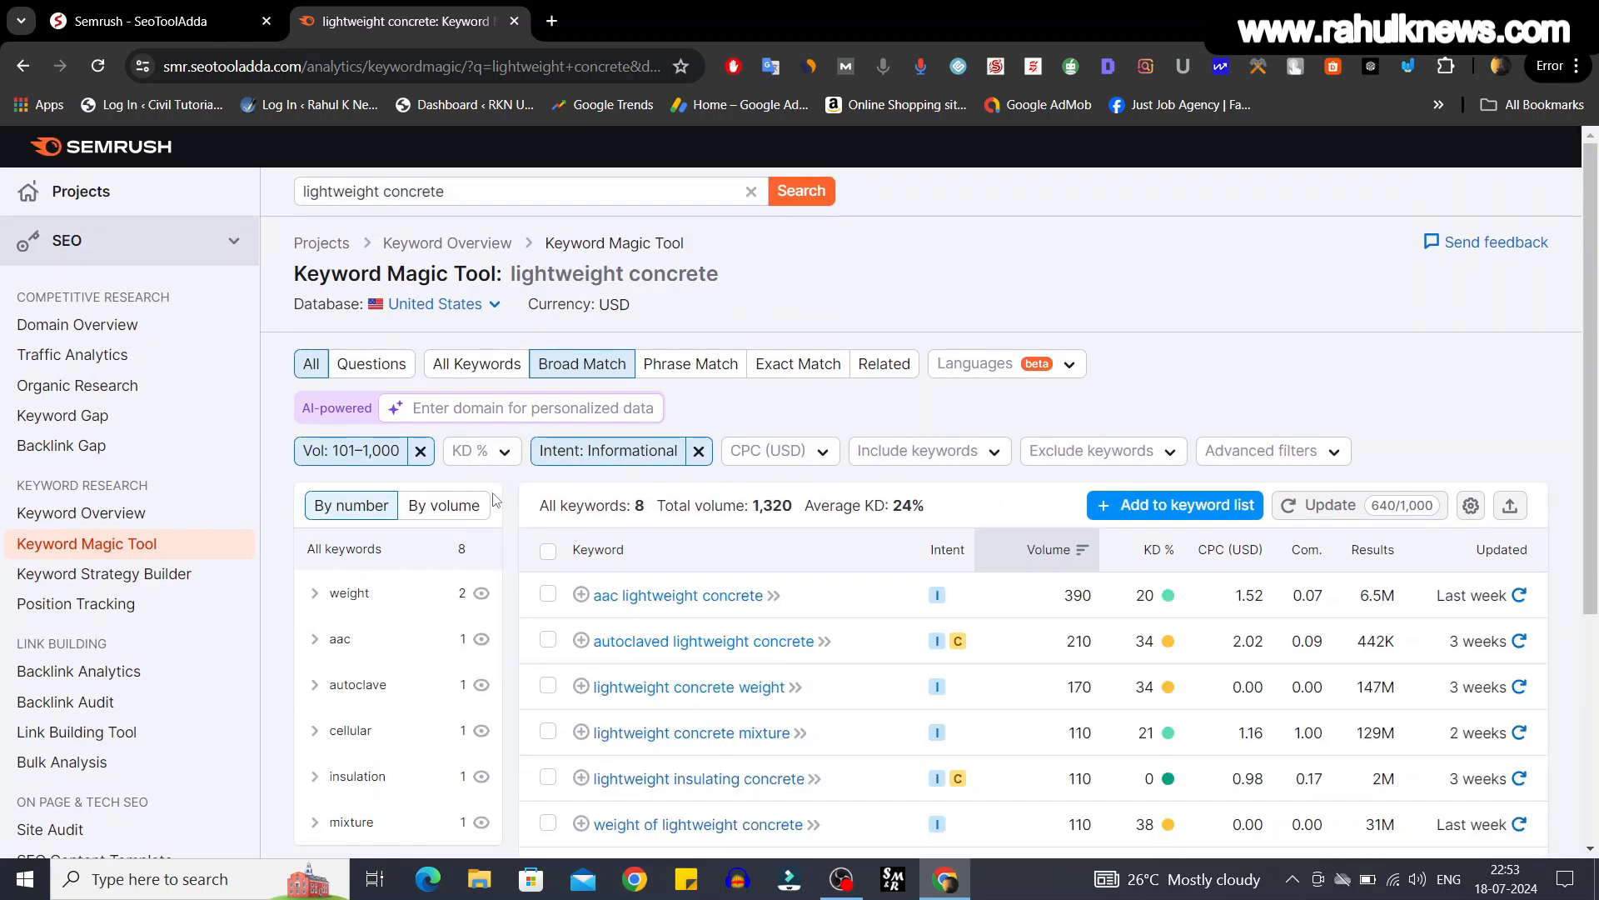
{"action": "left_click", "coordinate": [499, 463]}
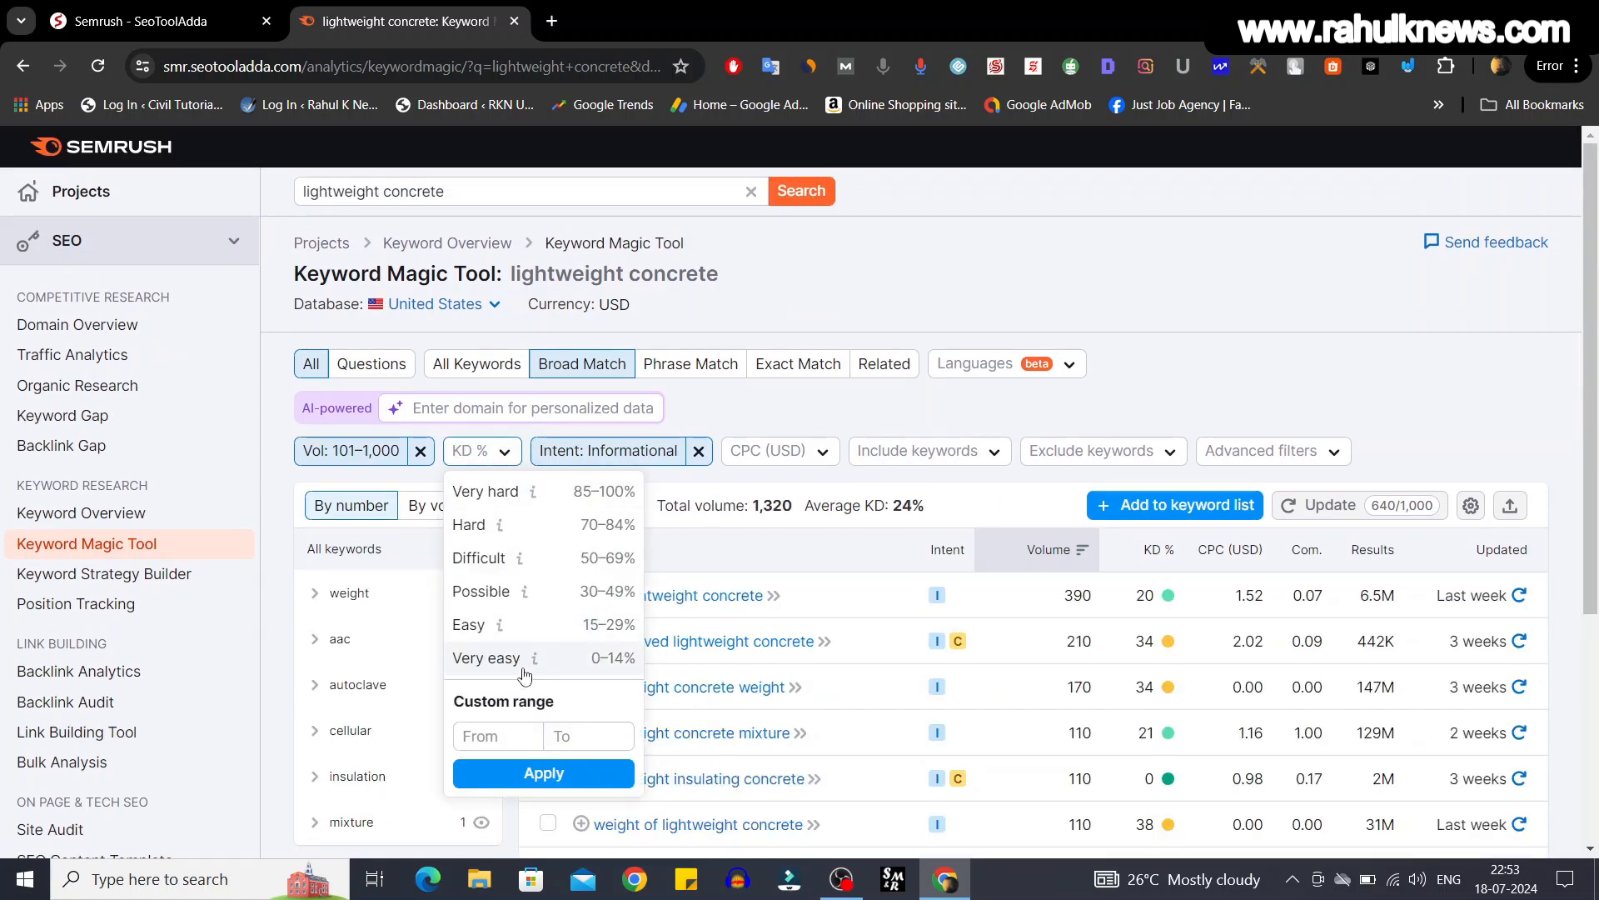
{"action": "left_click", "coordinate": [486, 658]}
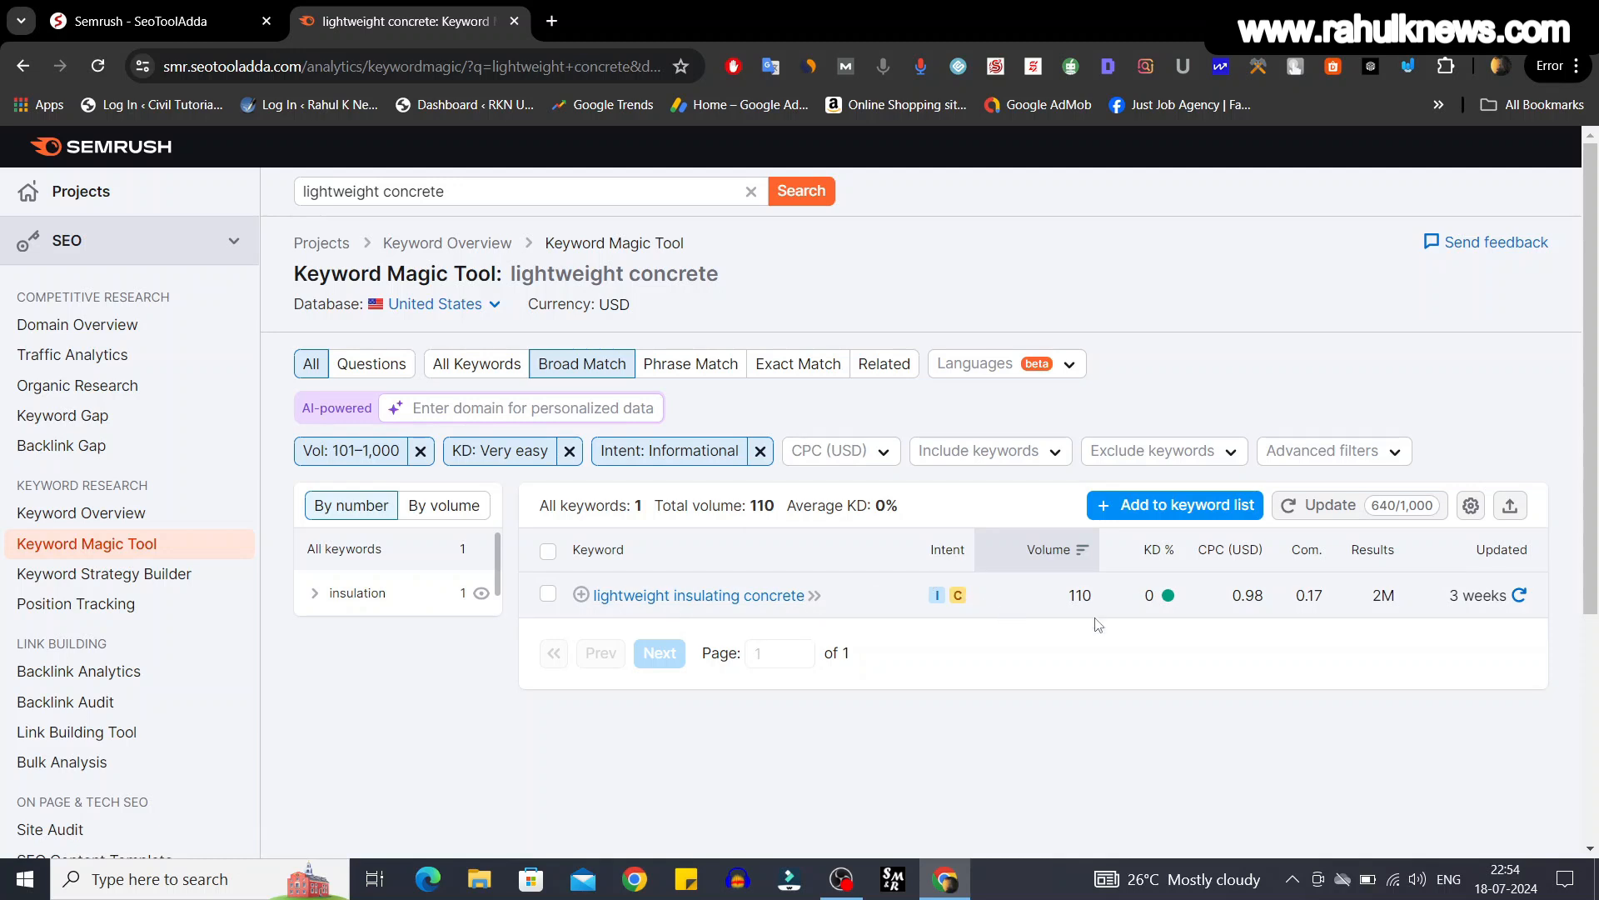
{"action": "left_click_drag", "start_coordinate": [1060, 598], "coordinate": [1103, 598]}
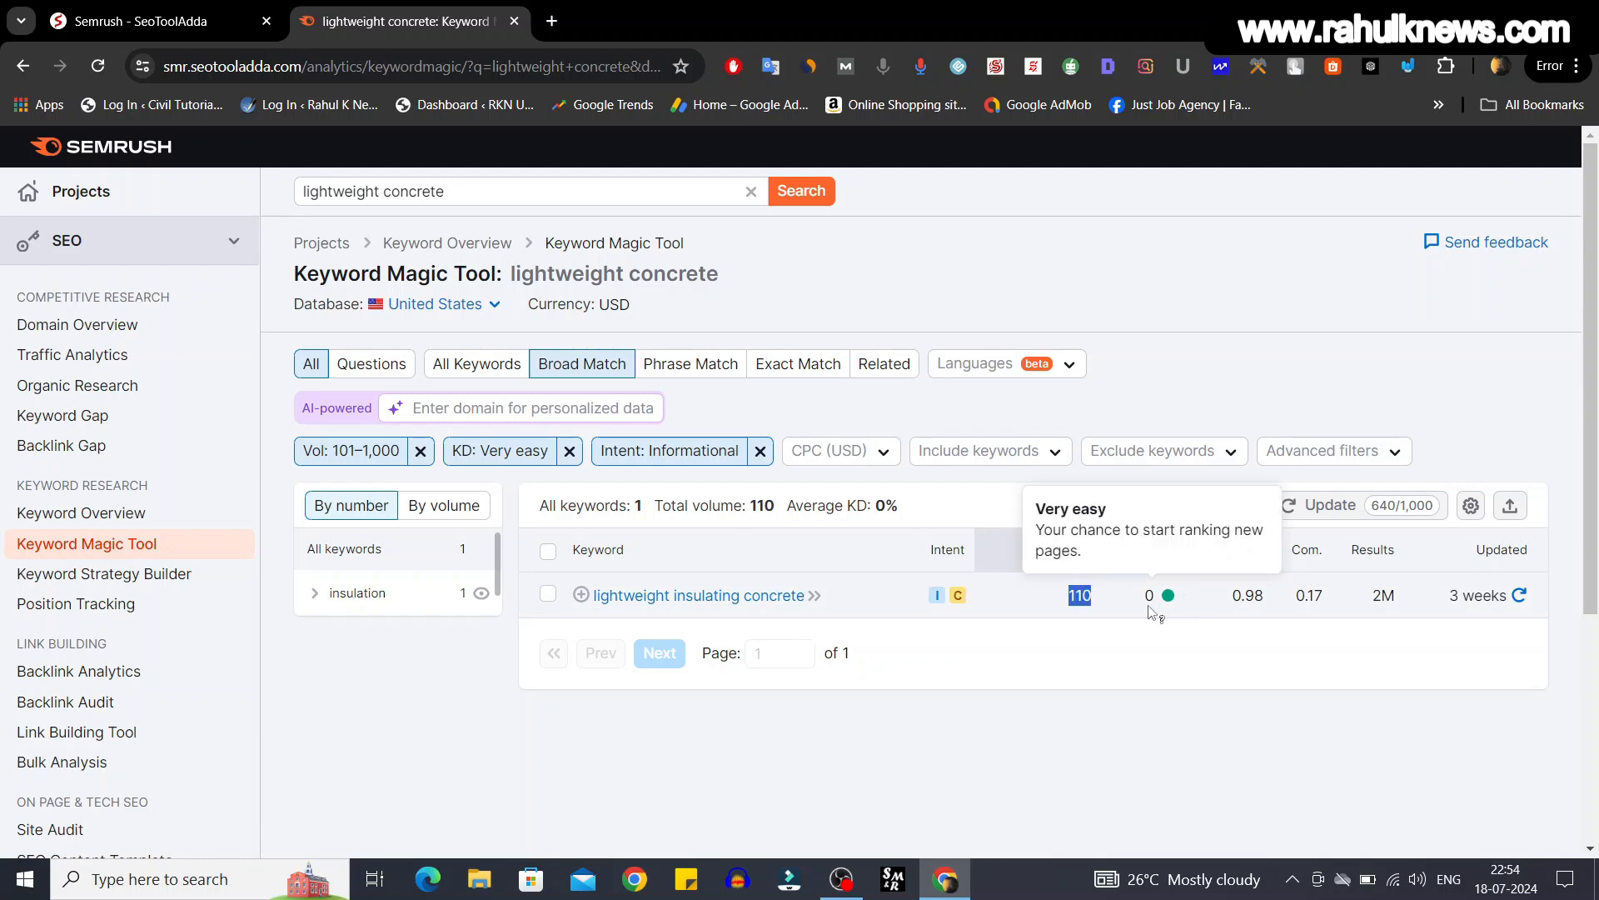
- Check the CPC and wording of the keyword "lightweight insulating concrete" in the filtered results
{"action": "left_click_drag", "start_coordinate": [1218, 607], "coordinate": [1275, 604]}
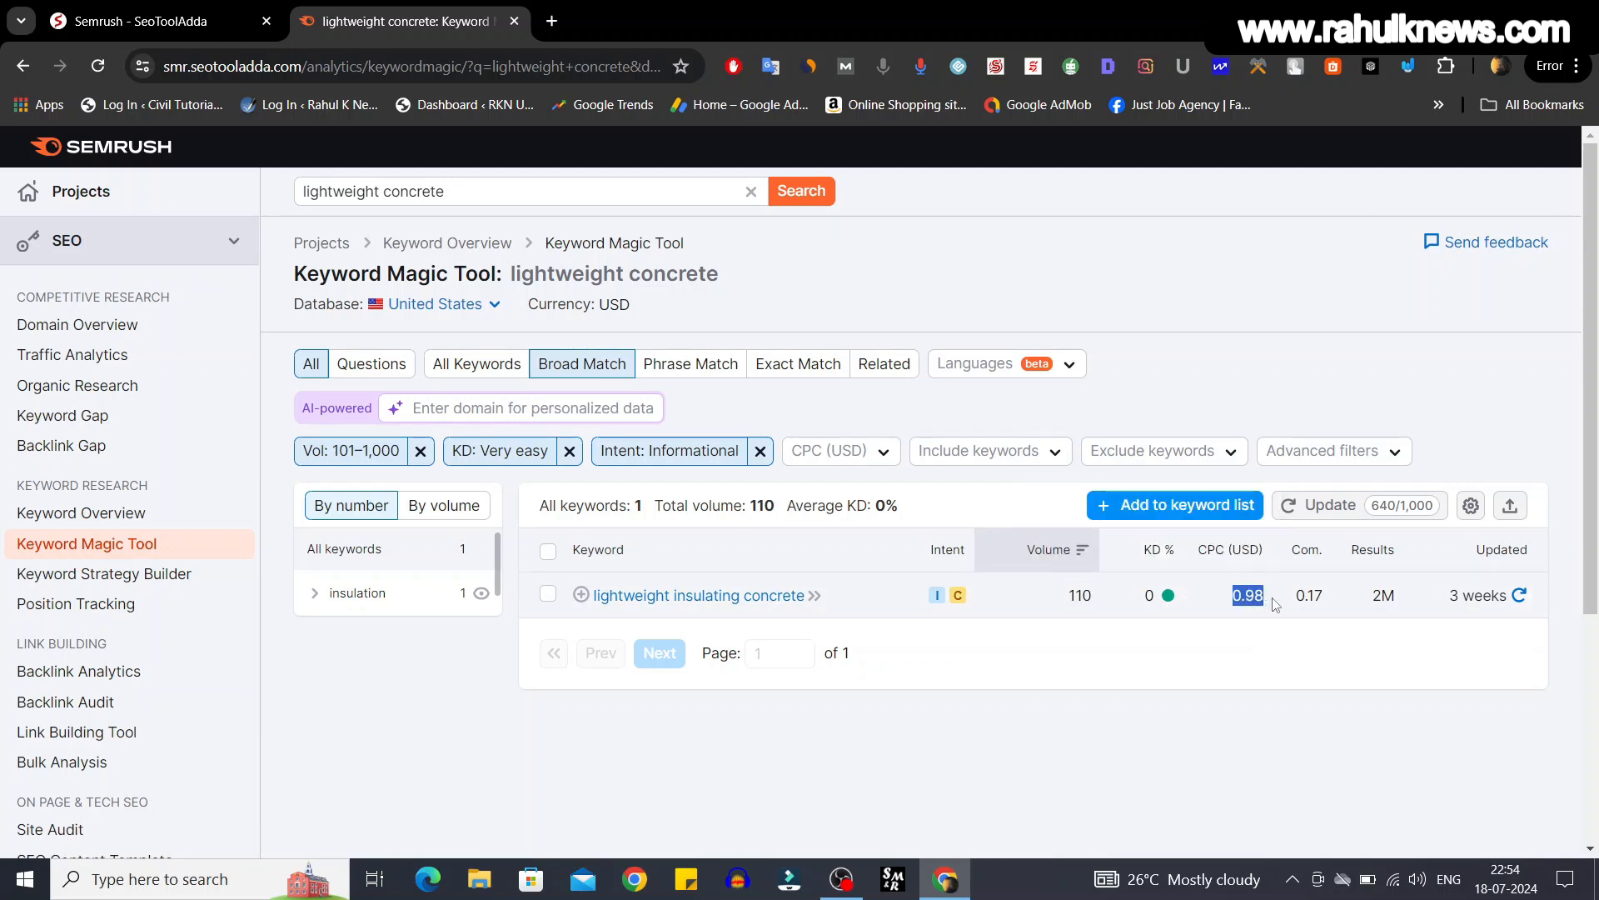
{"action": "left_click", "coordinate": [1239, 682]}
{"action": "left_click_drag", "start_coordinate": [595, 595], "coordinate": [607, 601]}
{"action": "left_click_drag", "start_coordinate": [612, 610], "coordinate": [639, 609]}
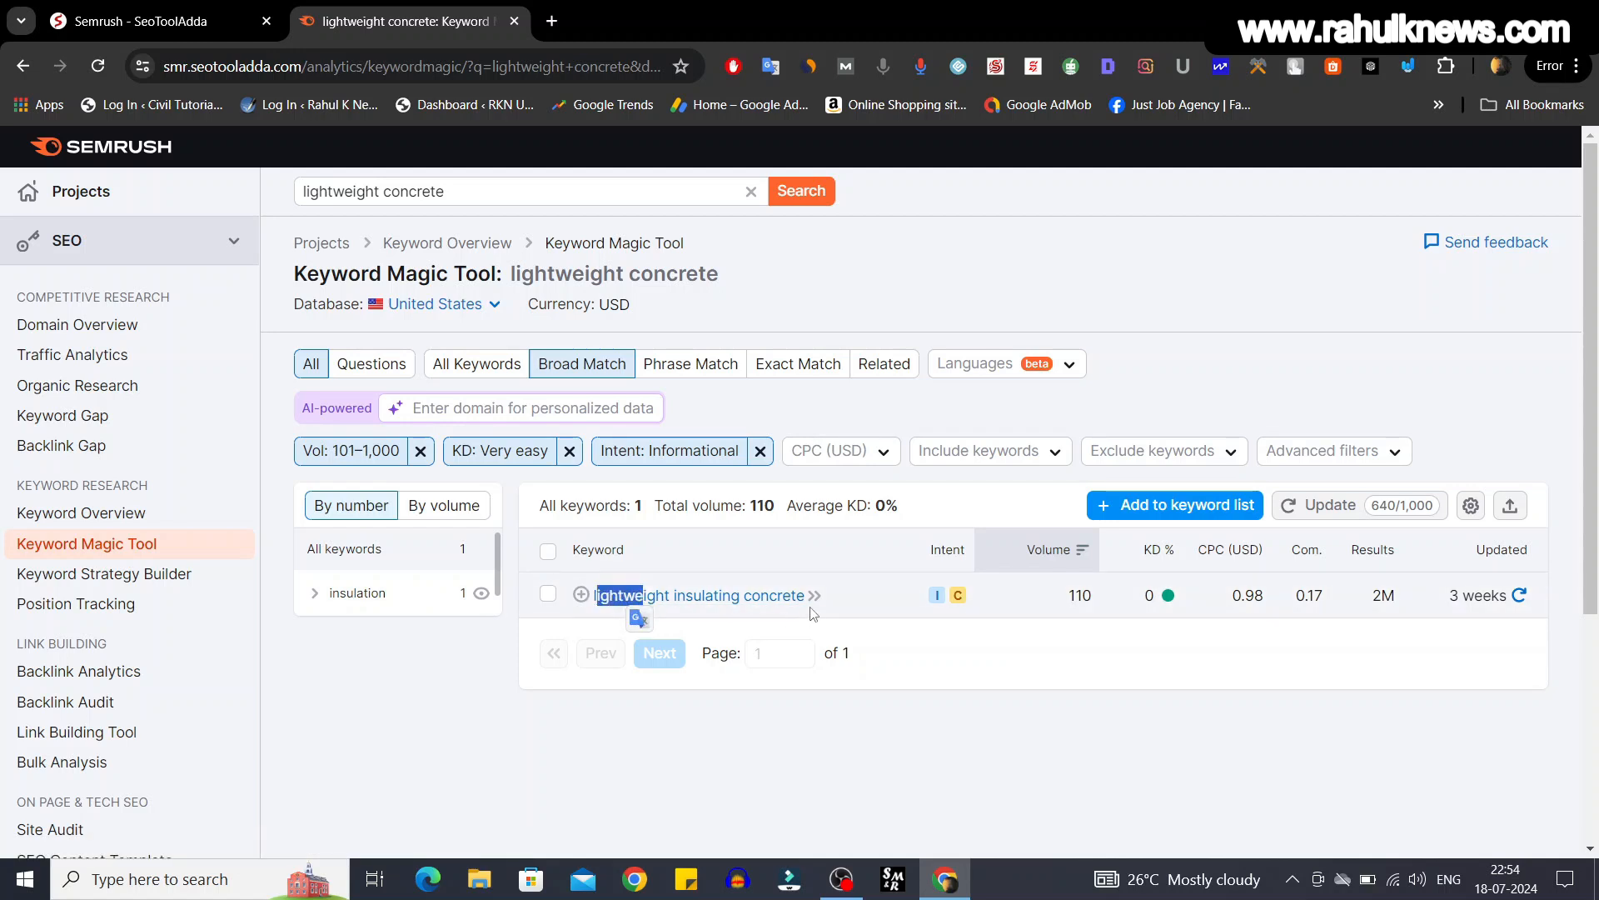
{"action": "left_click", "coordinate": [838, 759]}
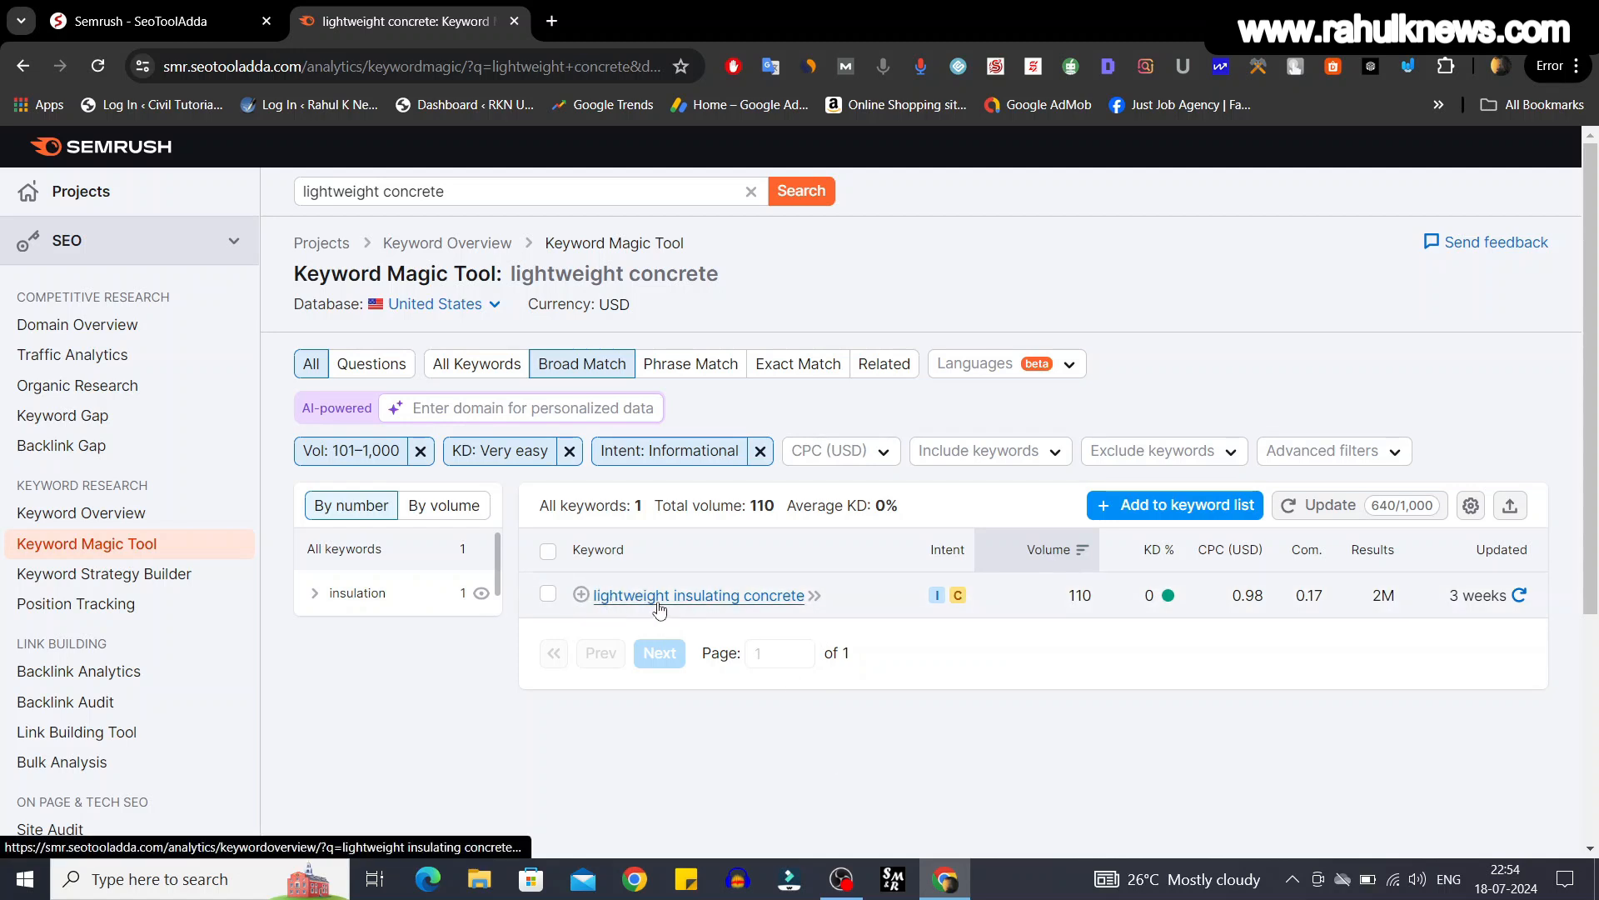
- Open the quick overview of "lightweight insulating concrete" and check its global volume, United States volume, keyword difficulty and intent
{"action": "left_click", "coordinate": [814, 596]}
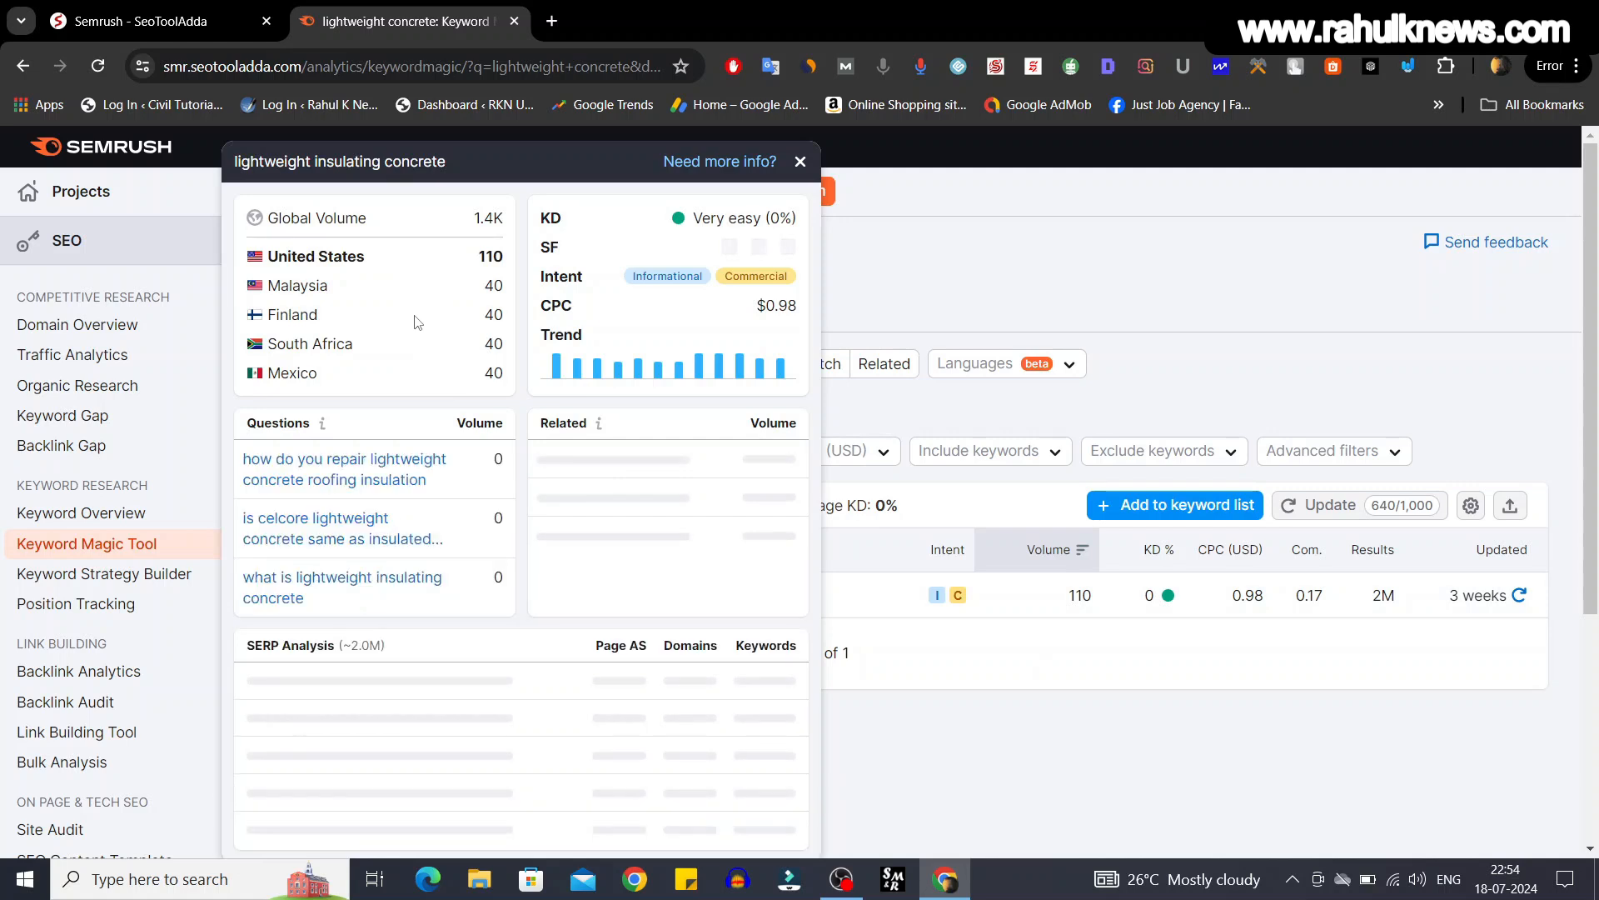
{"action": "left_click_drag", "start_coordinate": [295, 219], "coordinate": [358, 219]}
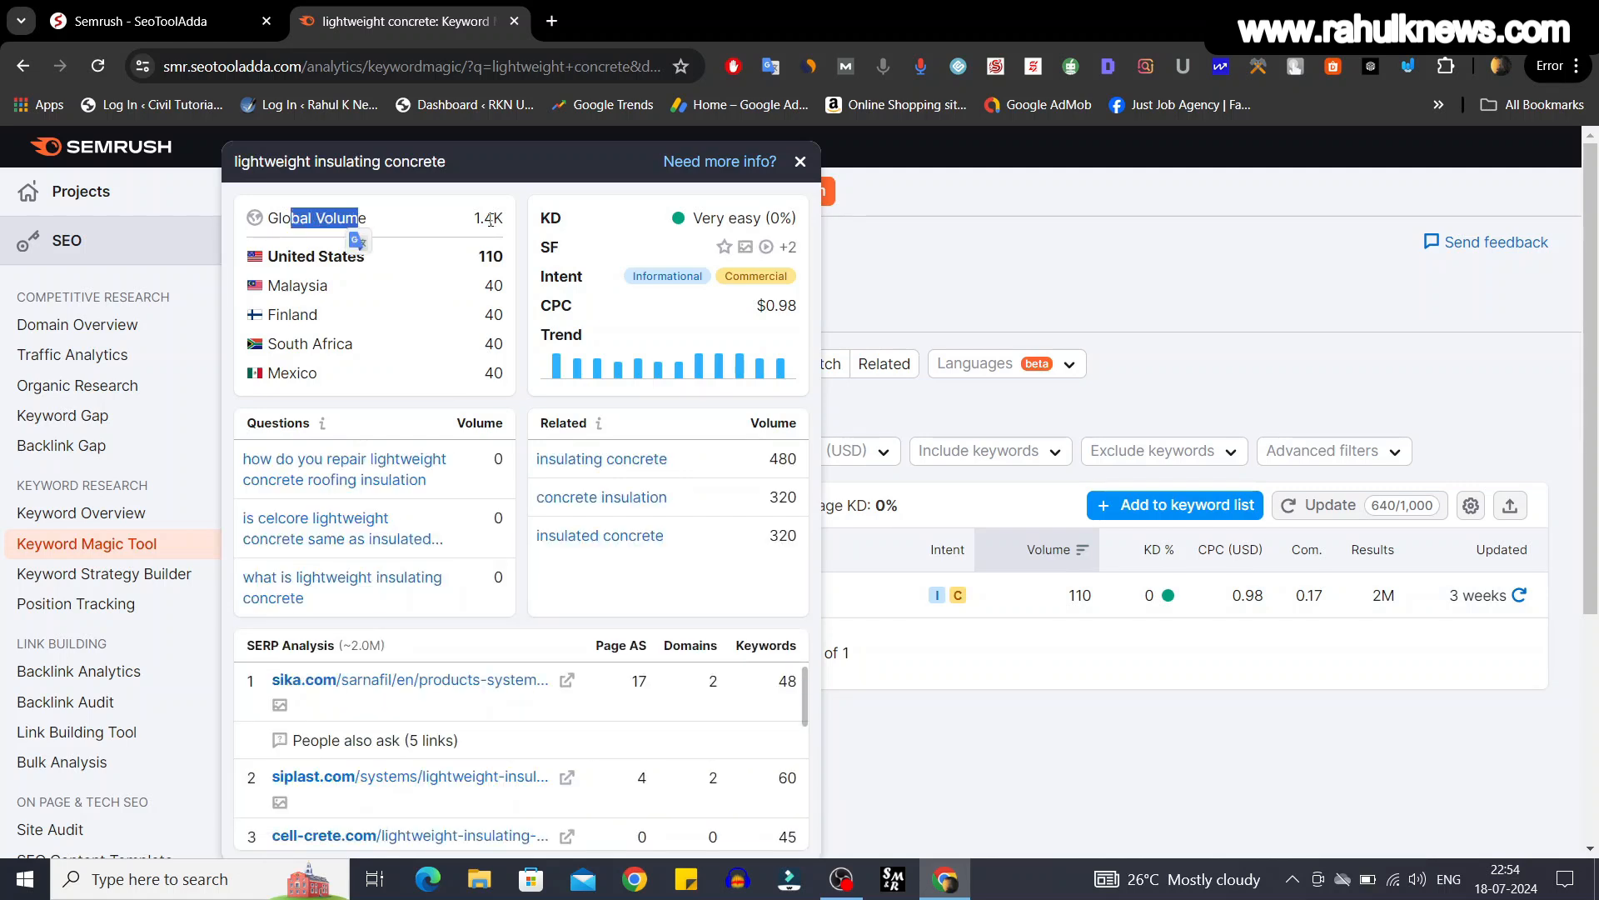
{"action": "left_click_drag", "start_coordinate": [472, 219], "coordinate": [503, 219]}
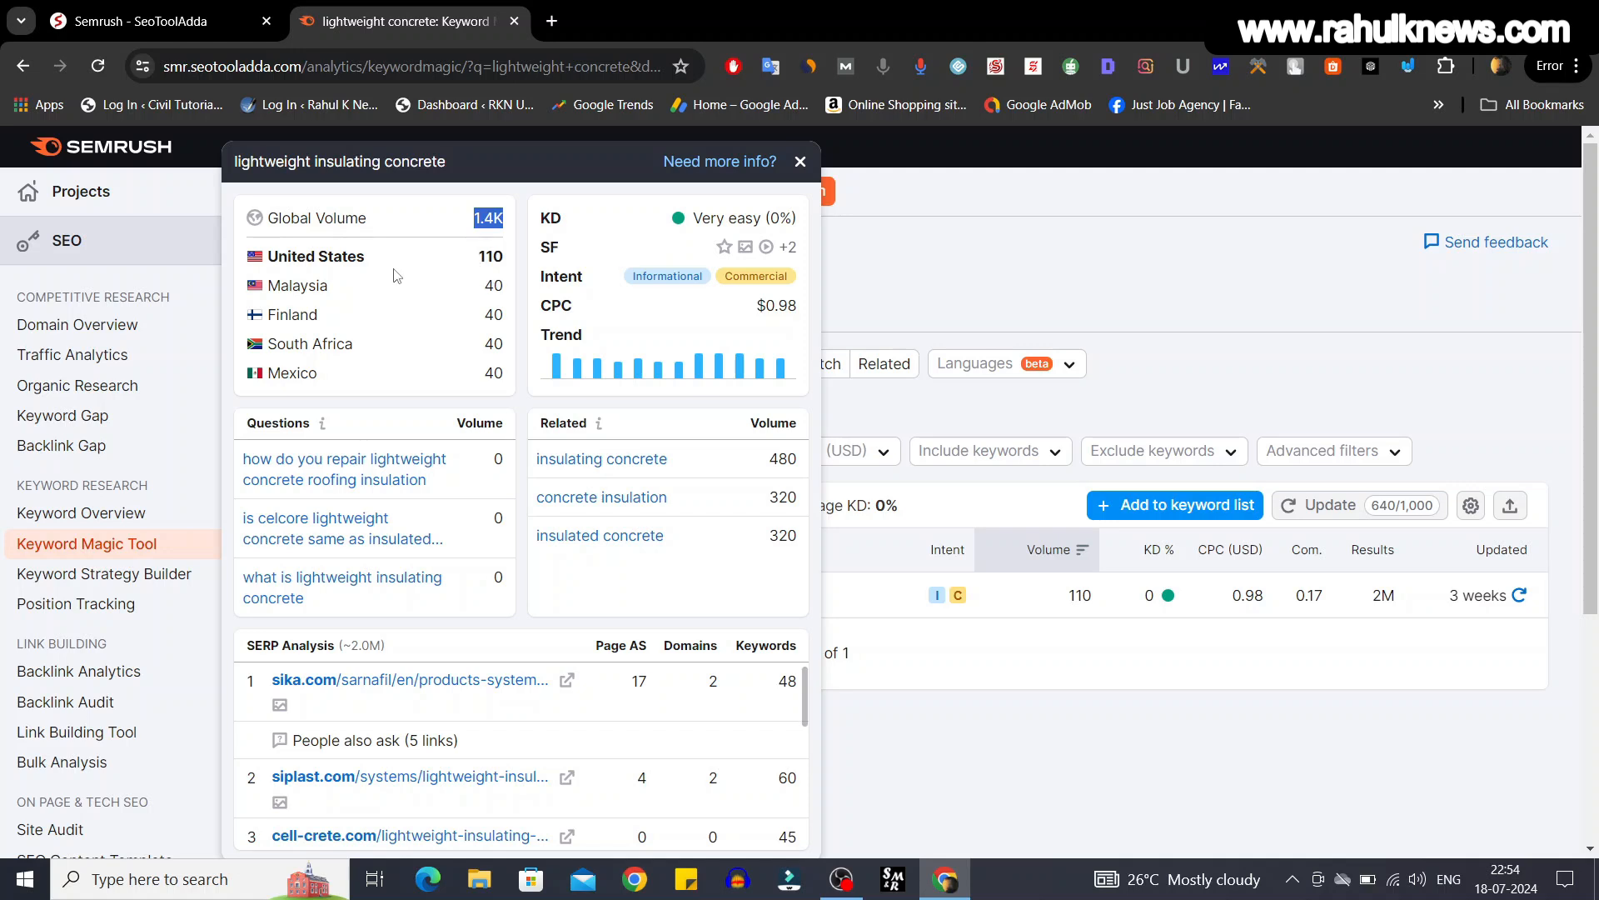
{"action": "left_click_drag", "start_coordinate": [292, 257], "coordinate": [327, 257]}
{"action": "left_click_drag", "start_coordinate": [479, 256], "coordinate": [497, 255]}
{"action": "left_click_drag", "start_coordinate": [724, 218], "coordinate": [780, 219]}
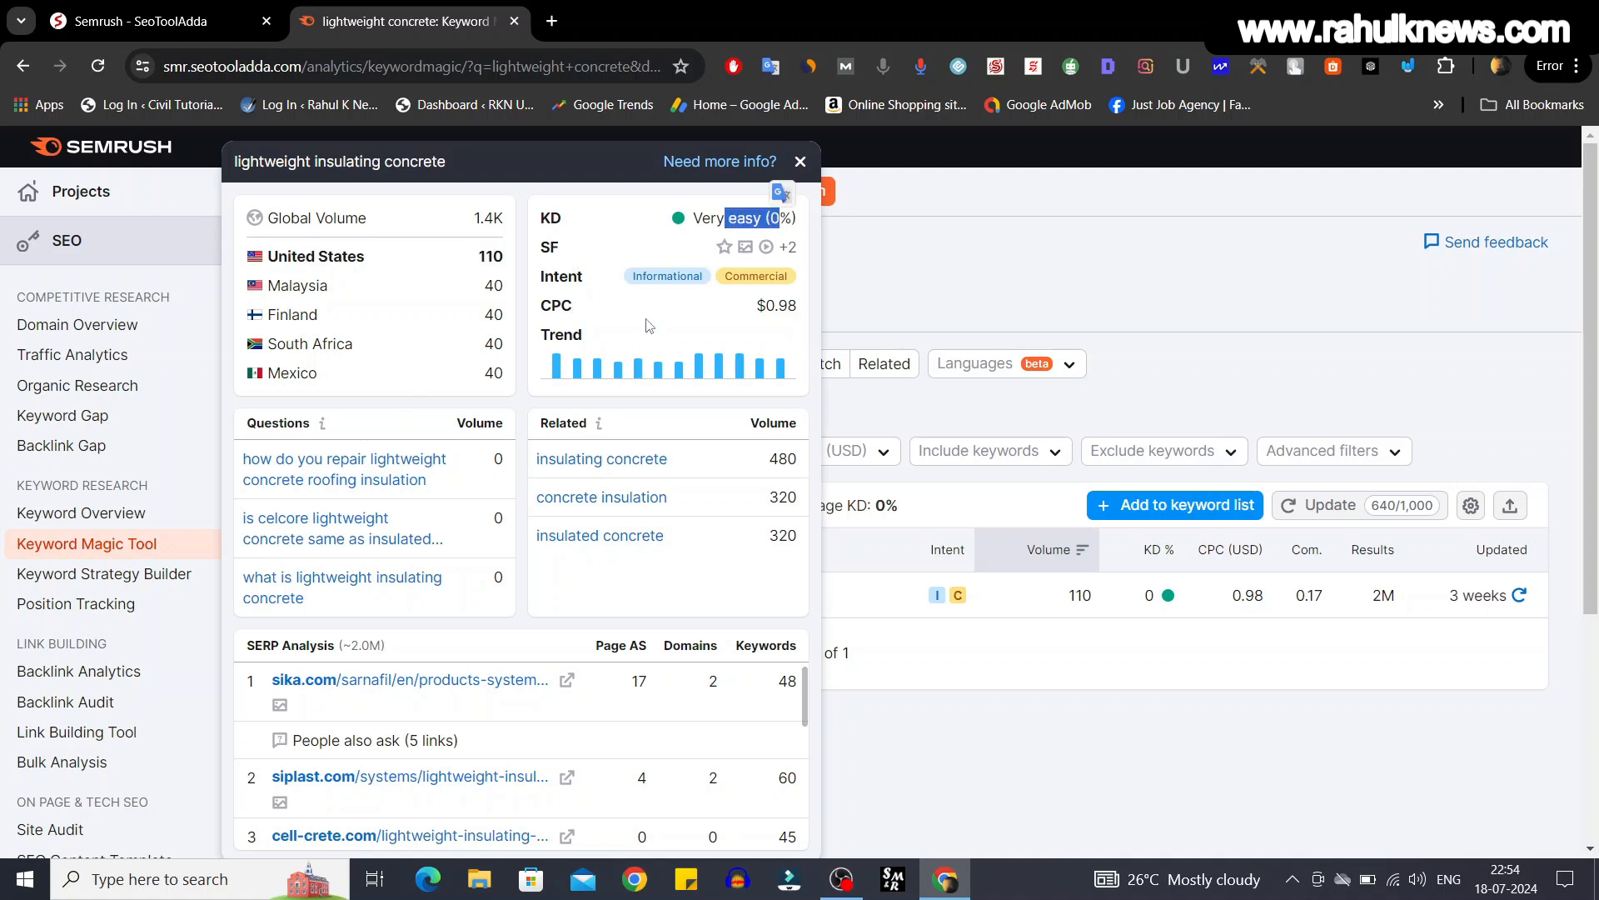
{"action": "left_click_drag", "start_coordinate": [633, 275], "coordinate": [668, 277]}
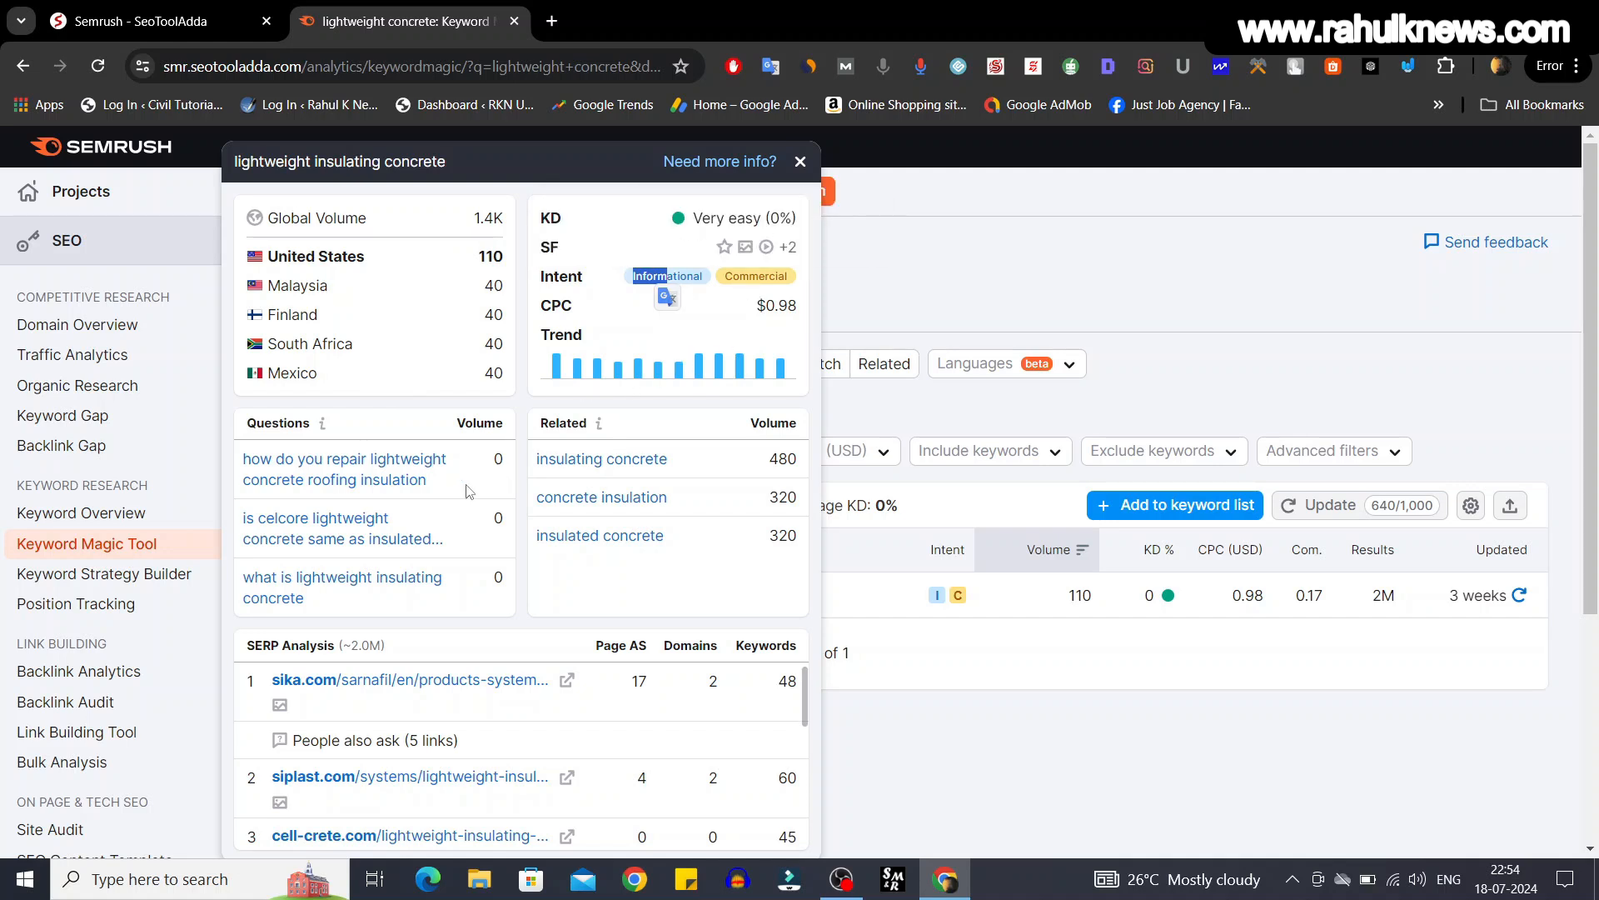
- Examine the Page AS scores of the ranking pages in the keyword's SERP Analysis, and close the overview
{"action": "scroll", "coordinate": [467, 492], "scroll_direction": "down", "scroll_amount": 1}
{"action": "scroll", "coordinate": [508, 703], "scroll_direction": "down", "scroll_amount": 1}
{"action": "scroll", "coordinate": [507, 702], "scroll_direction": "up", "scroll_amount": 1}
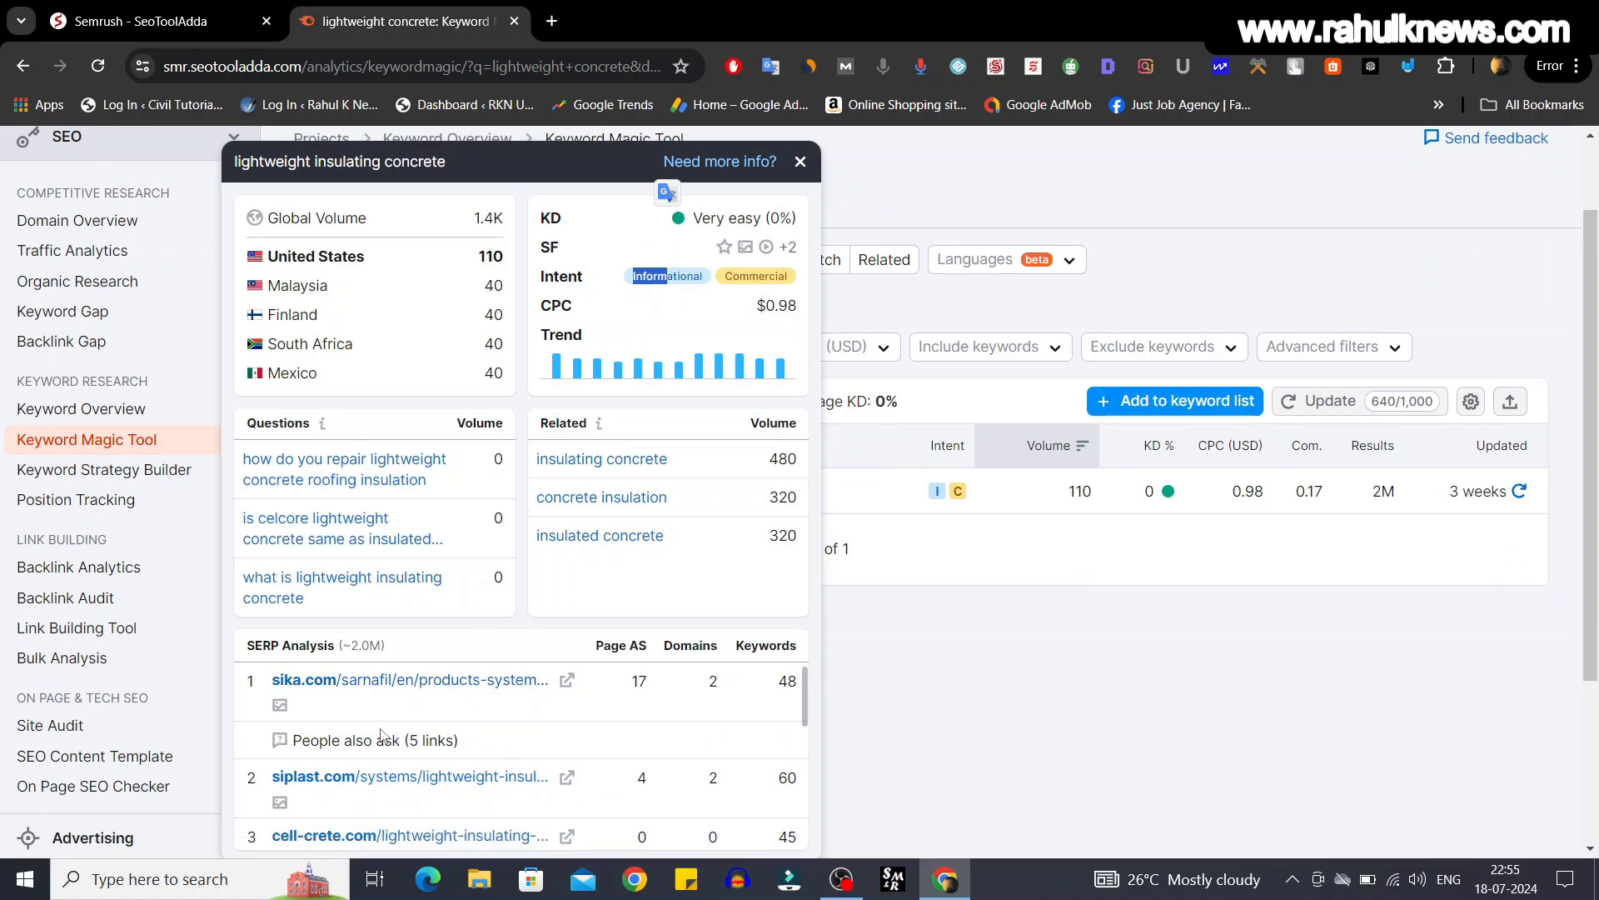
{"action": "scroll", "coordinate": [381, 733], "scroll_direction": "down", "scroll_amount": 2}
{"action": "scroll", "coordinate": [381, 733], "scroll_direction": "up", "scroll_amount": 2}
{"action": "left_click_drag", "start_coordinate": [606, 645], "coordinate": [648, 645]}
{"action": "double_click", "coordinate": [646, 682]}
{"action": "scroll", "coordinate": [422, 740], "scroll_direction": "down", "scroll_amount": 1}
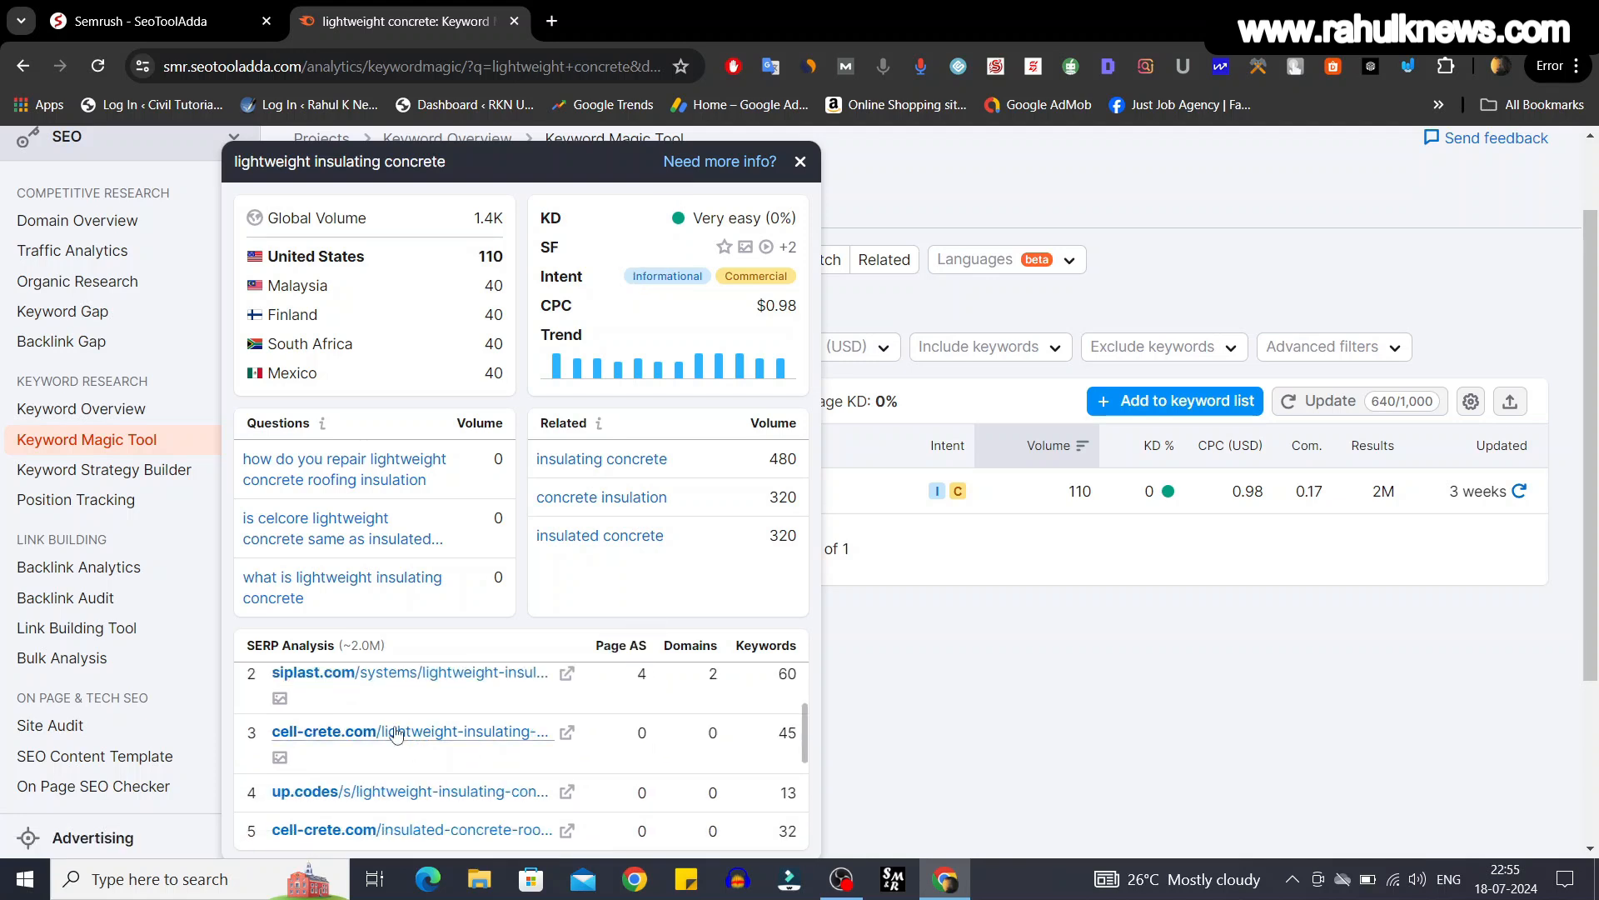
{"action": "scroll", "coordinate": [333, 726], "scroll_direction": "down", "scroll_amount": 2}
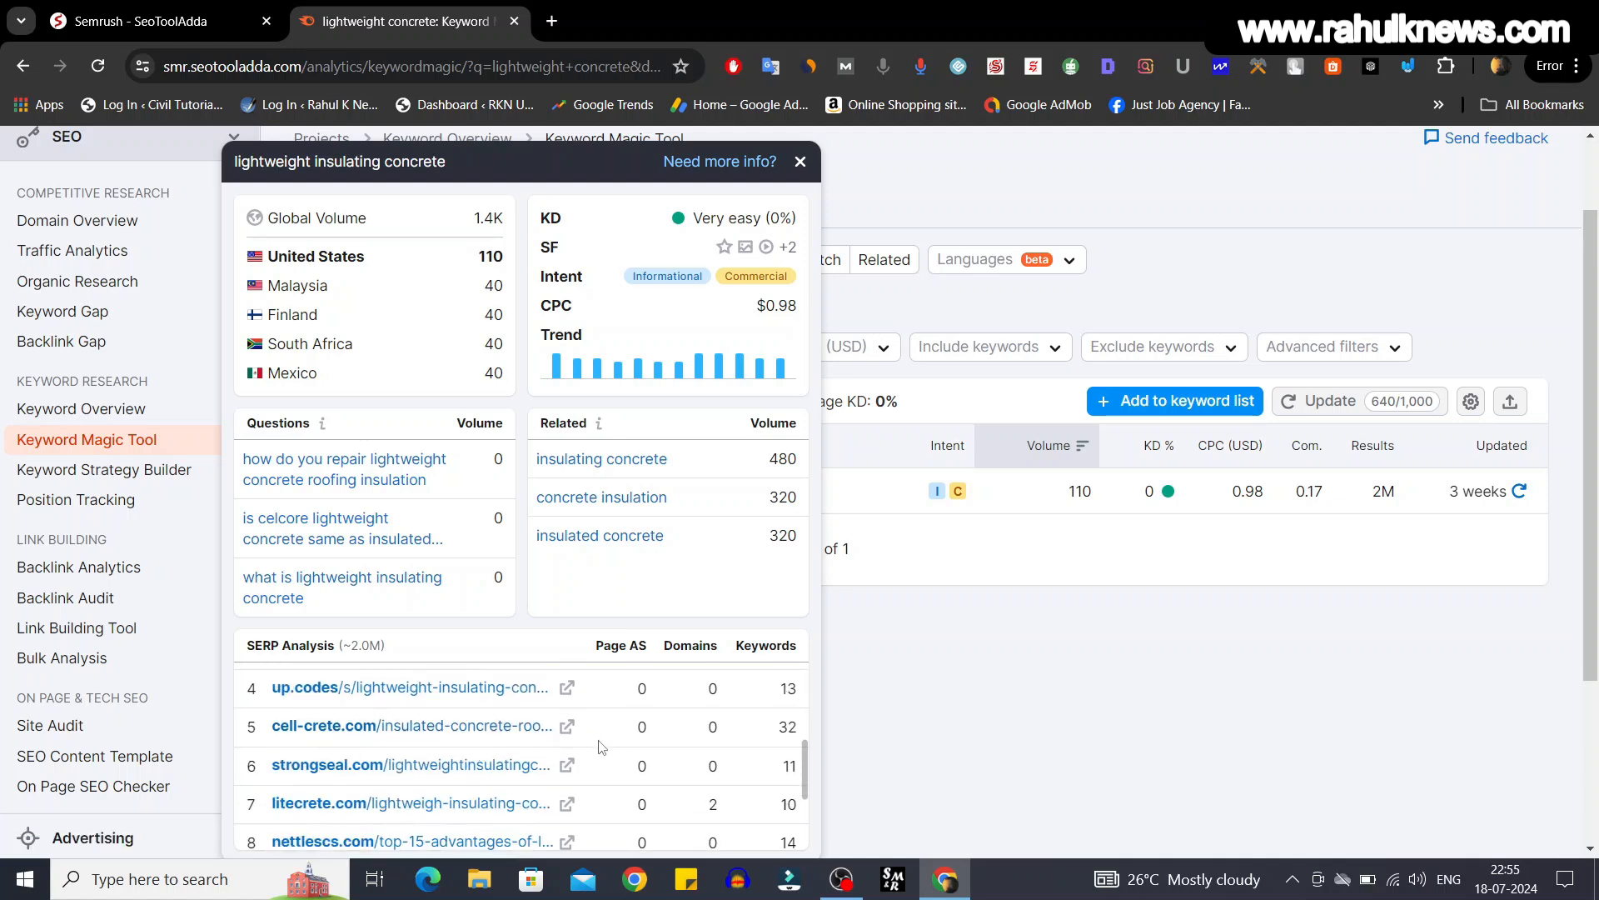
{"action": "scroll", "coordinate": [601, 746], "scroll_direction": "down", "scroll_amount": 3}
{"action": "scroll", "coordinate": [602, 746], "scroll_direction": "up", "scroll_amount": 6}
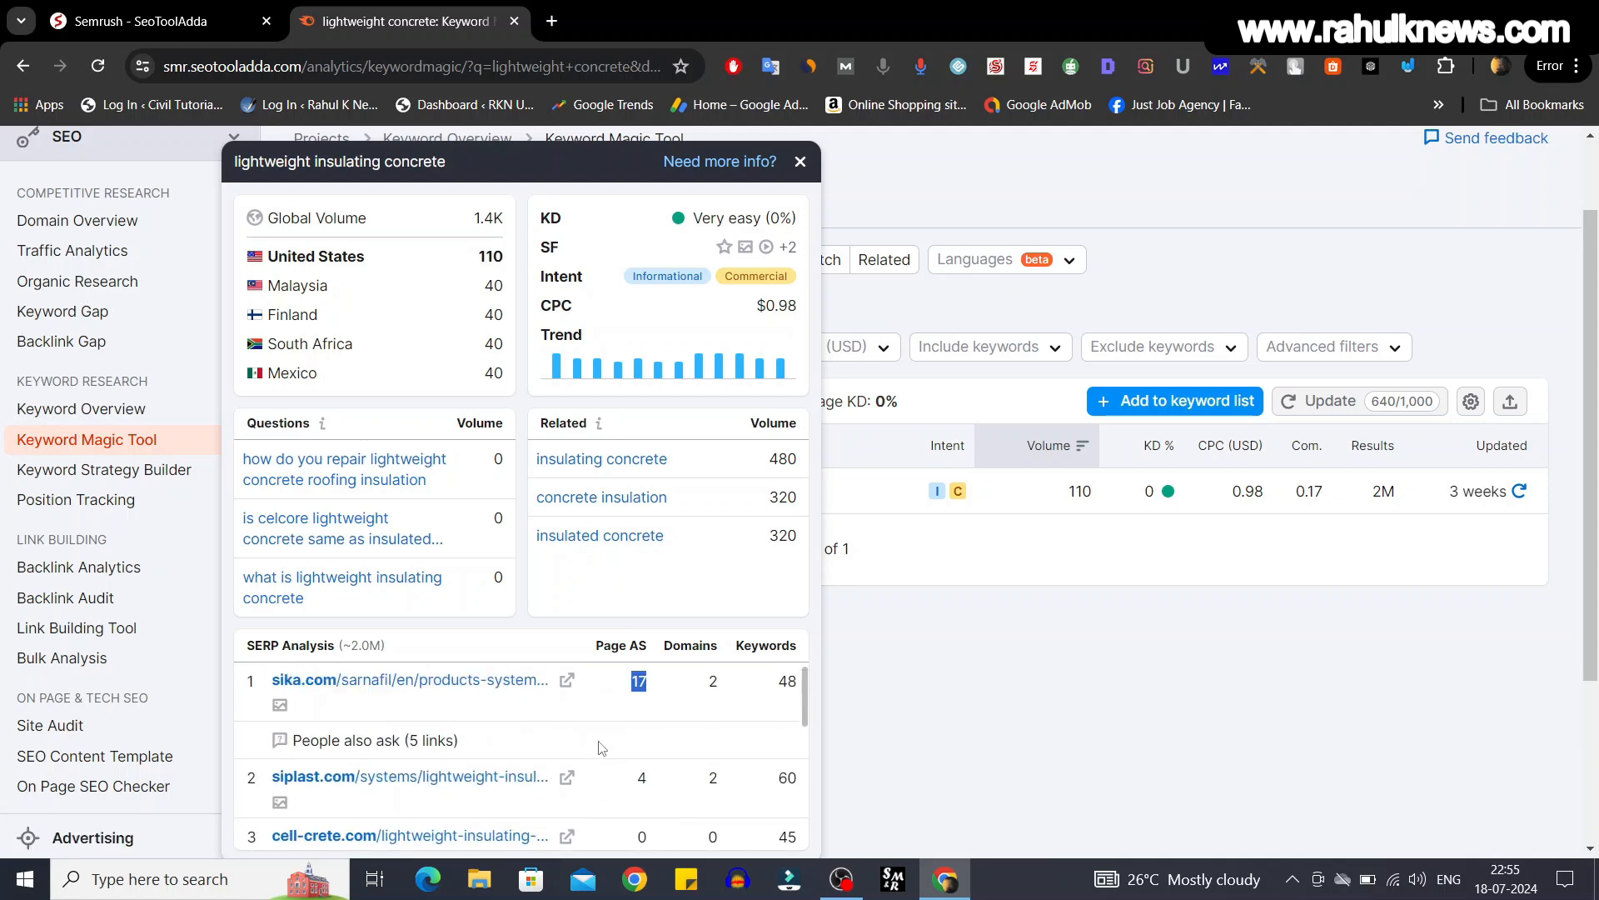
{"action": "left_click", "coordinate": [1044, 667]}
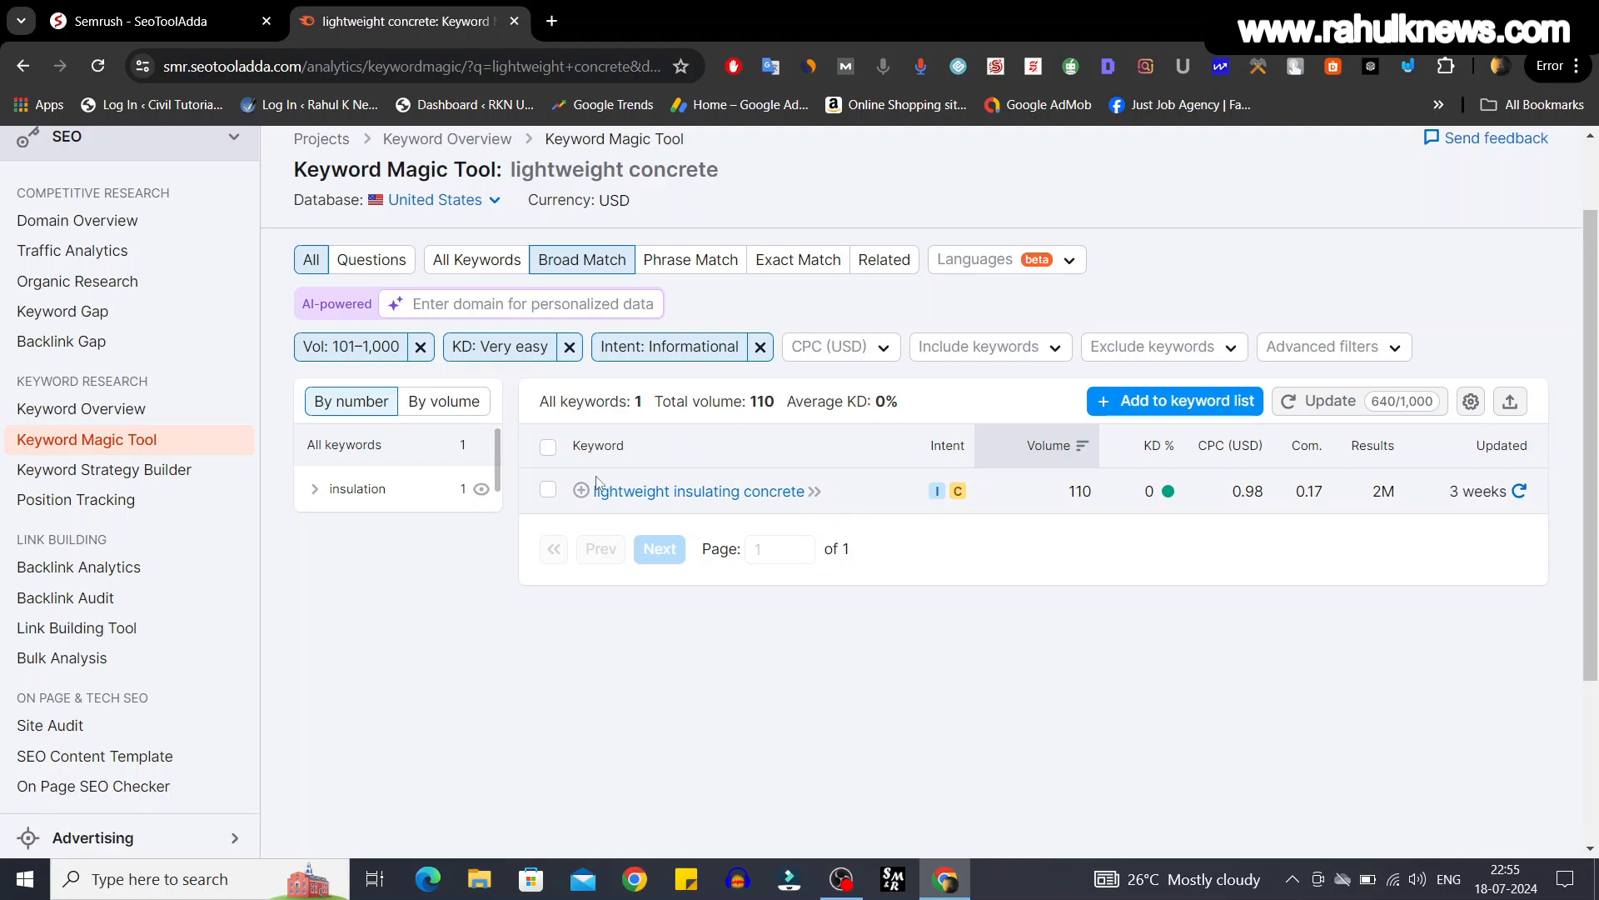
- Copy the keyword text "lightweight insulating concrete" from the results table
{"action": "left_click_drag", "start_coordinate": [593, 490], "coordinate": [806, 511]}
{"action": "right_click", "coordinate": [752, 490]}
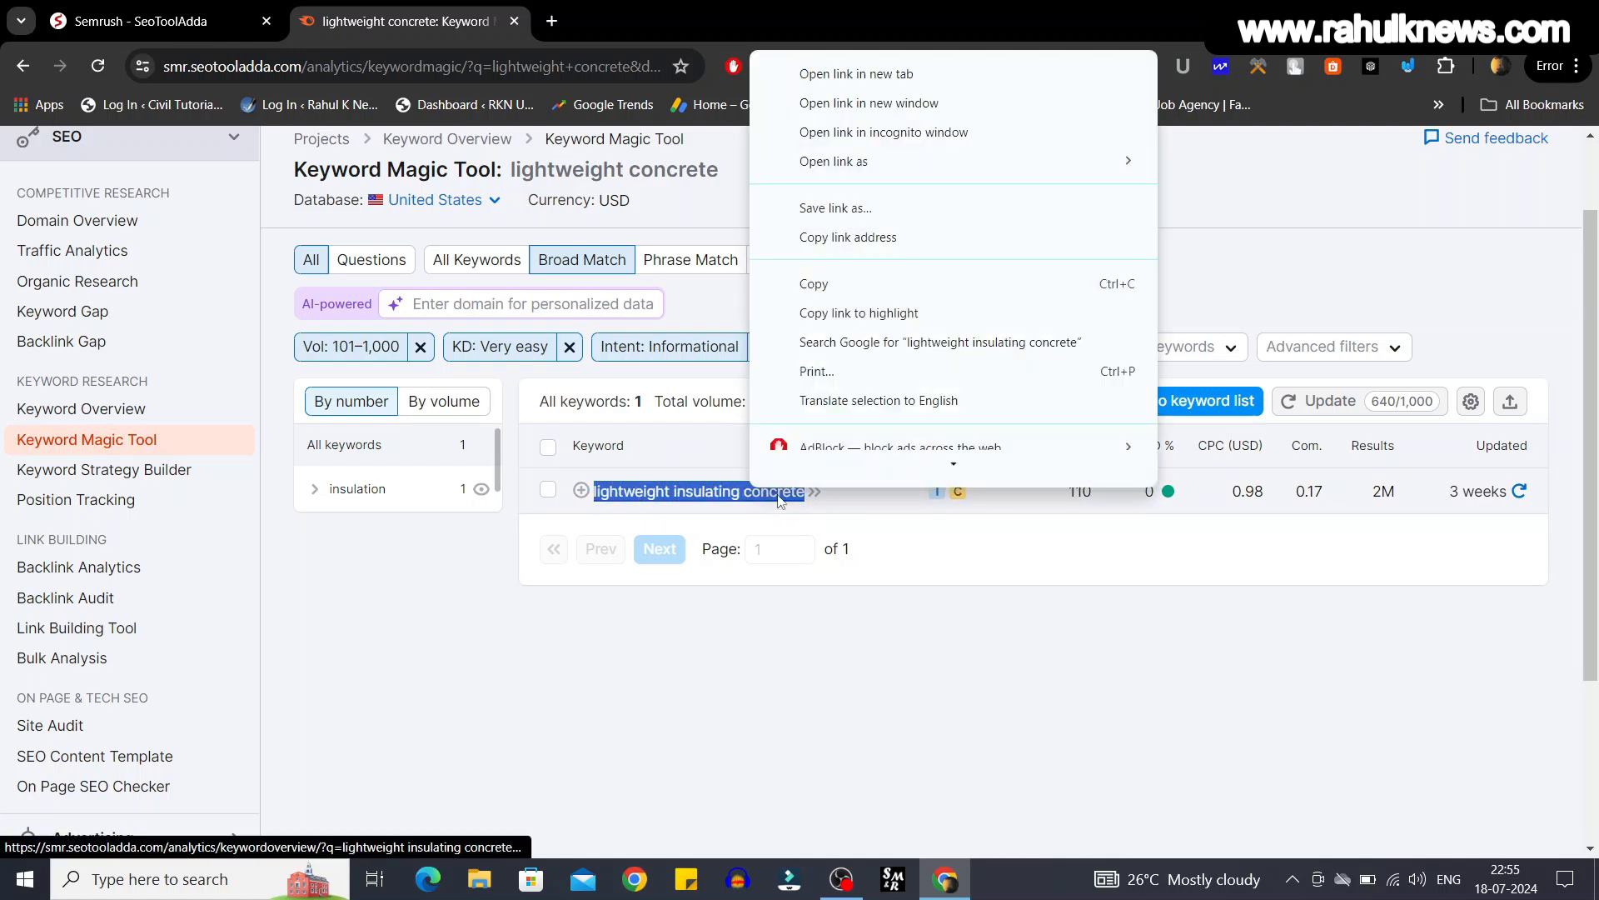
{"action": "left_click", "coordinate": [924, 300]}
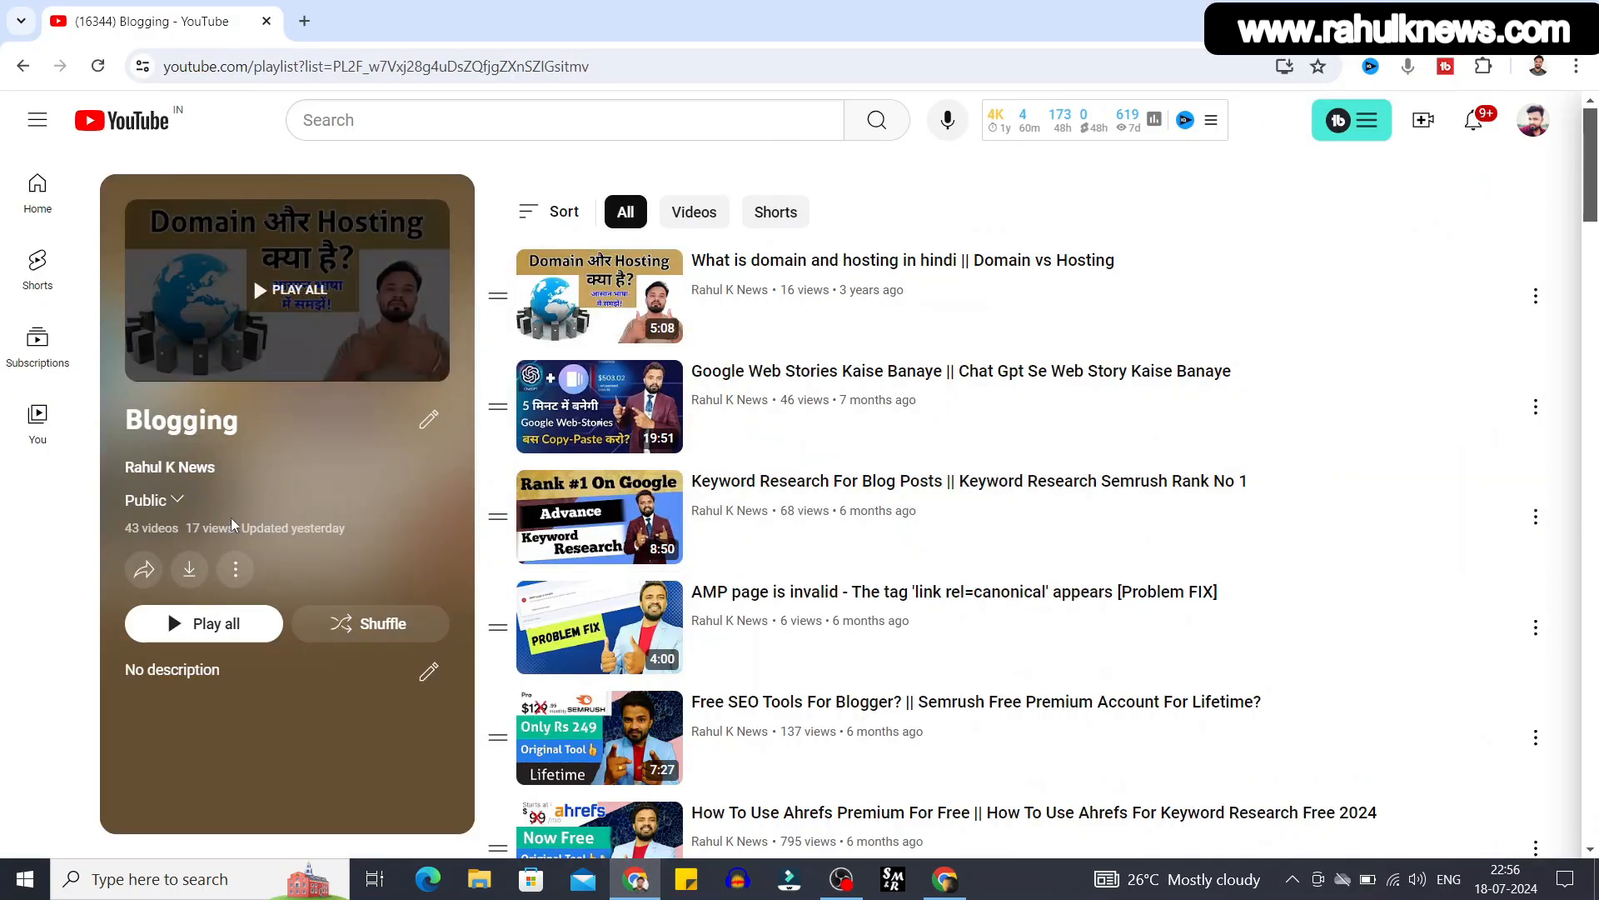
- Browse the keyword research and SEO videos in the YouTube "Blogging" playlist through to the end of the list
{"action": "left_click_drag", "start_coordinate": [141, 427], "coordinate": [240, 444]}
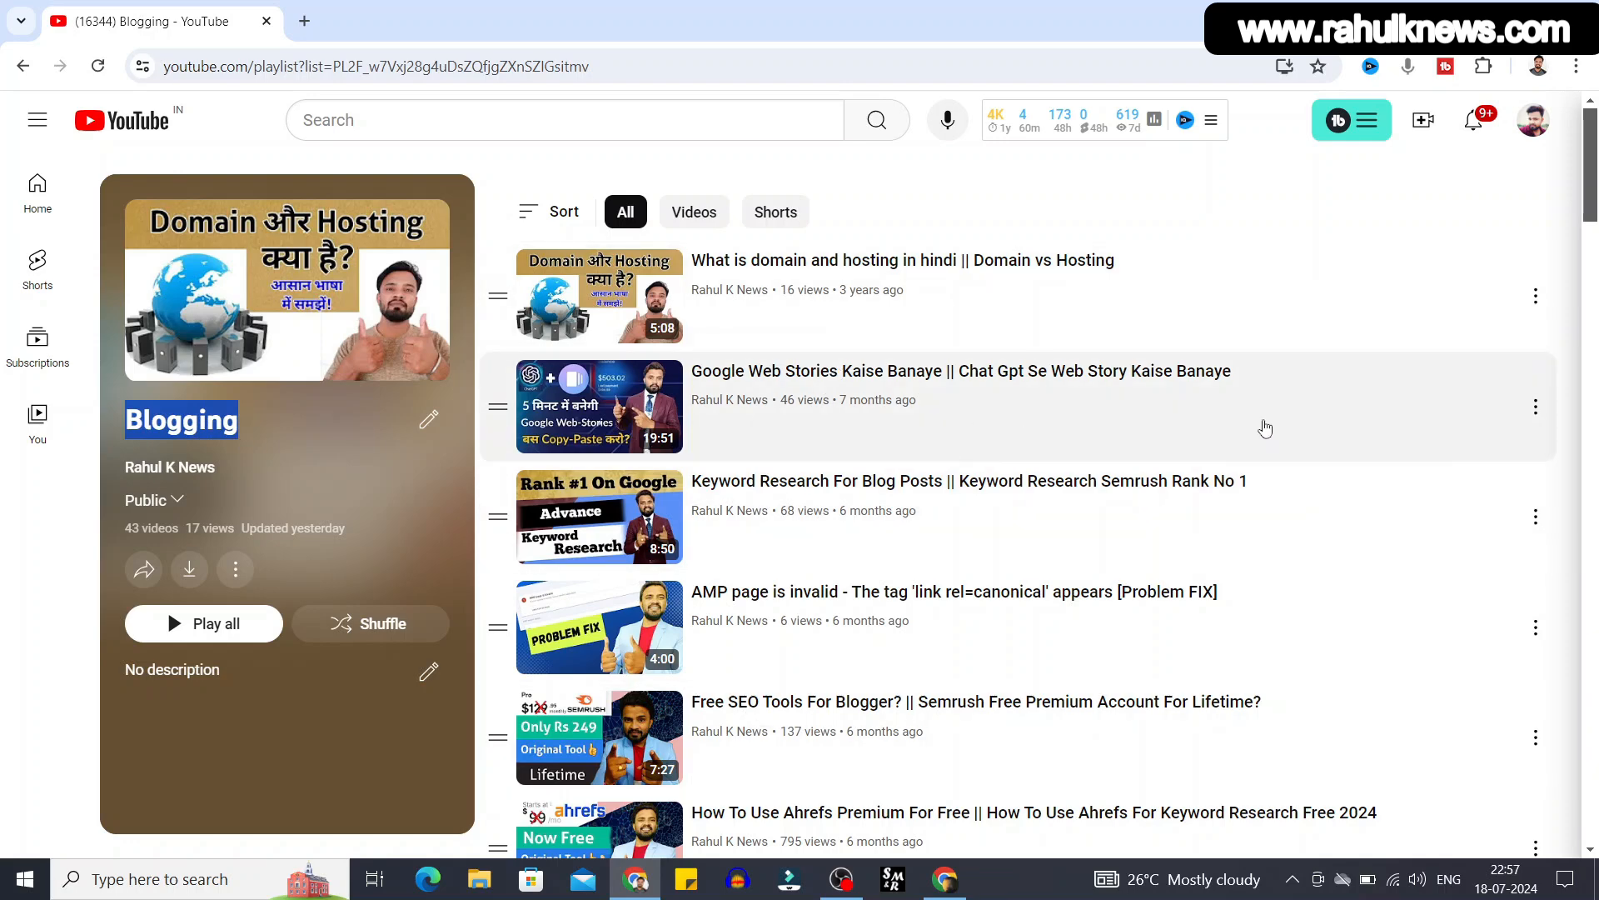
{"action": "scroll", "coordinate": [1261, 432], "scroll_direction": "down", "scroll_amount": 6}
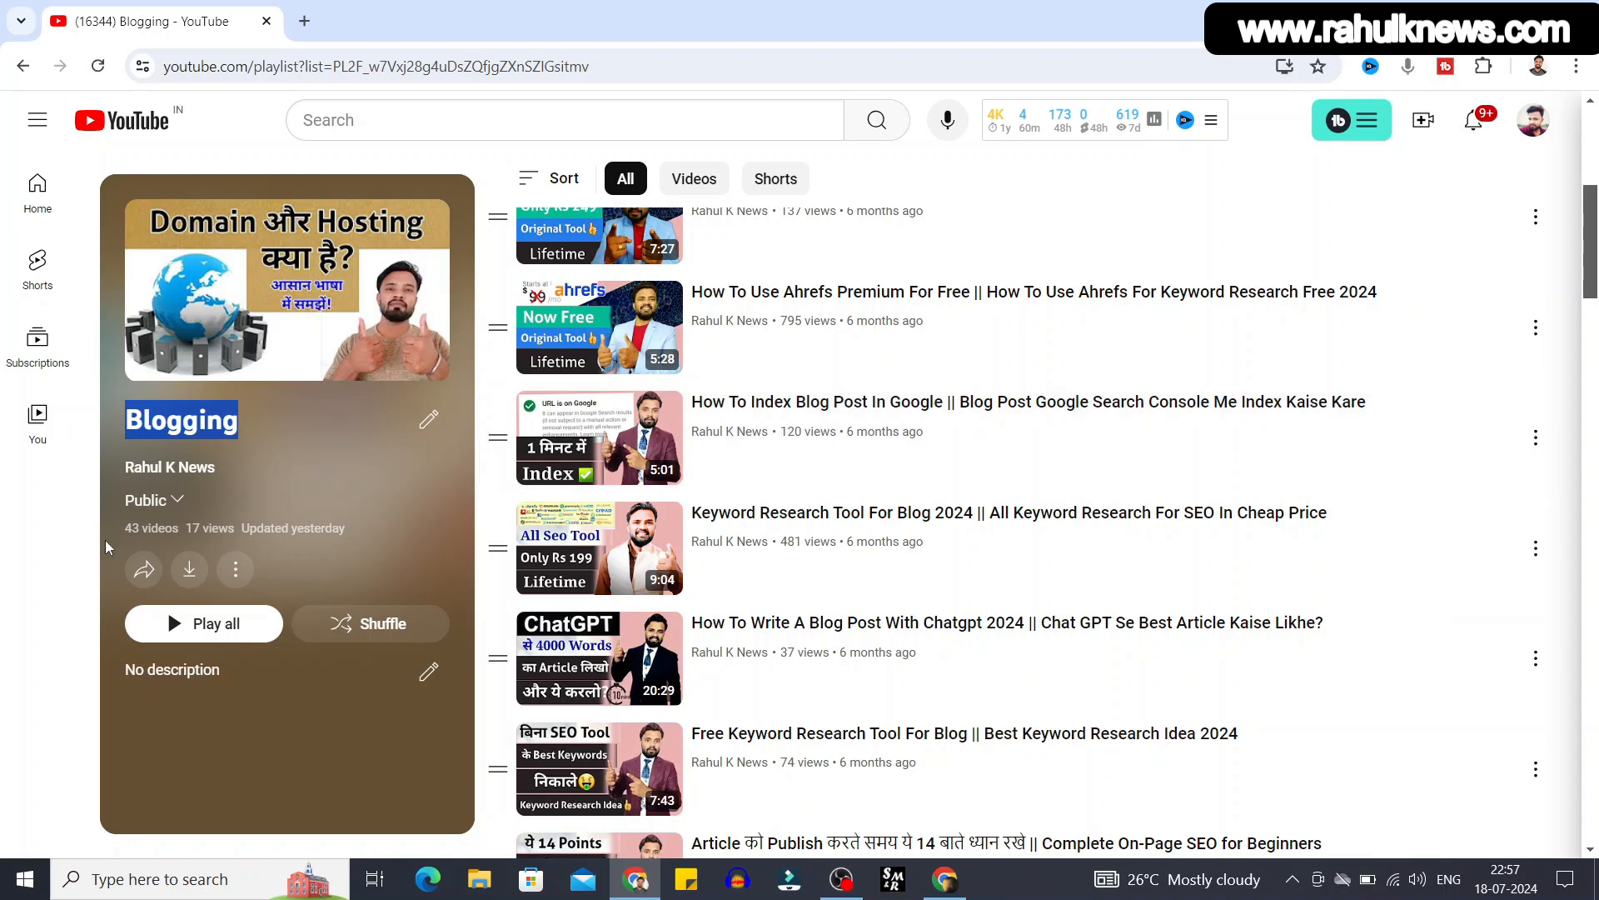
{"action": "scroll", "coordinate": [1086, 422], "scroll_direction": "down", "scroll_amount": 13}
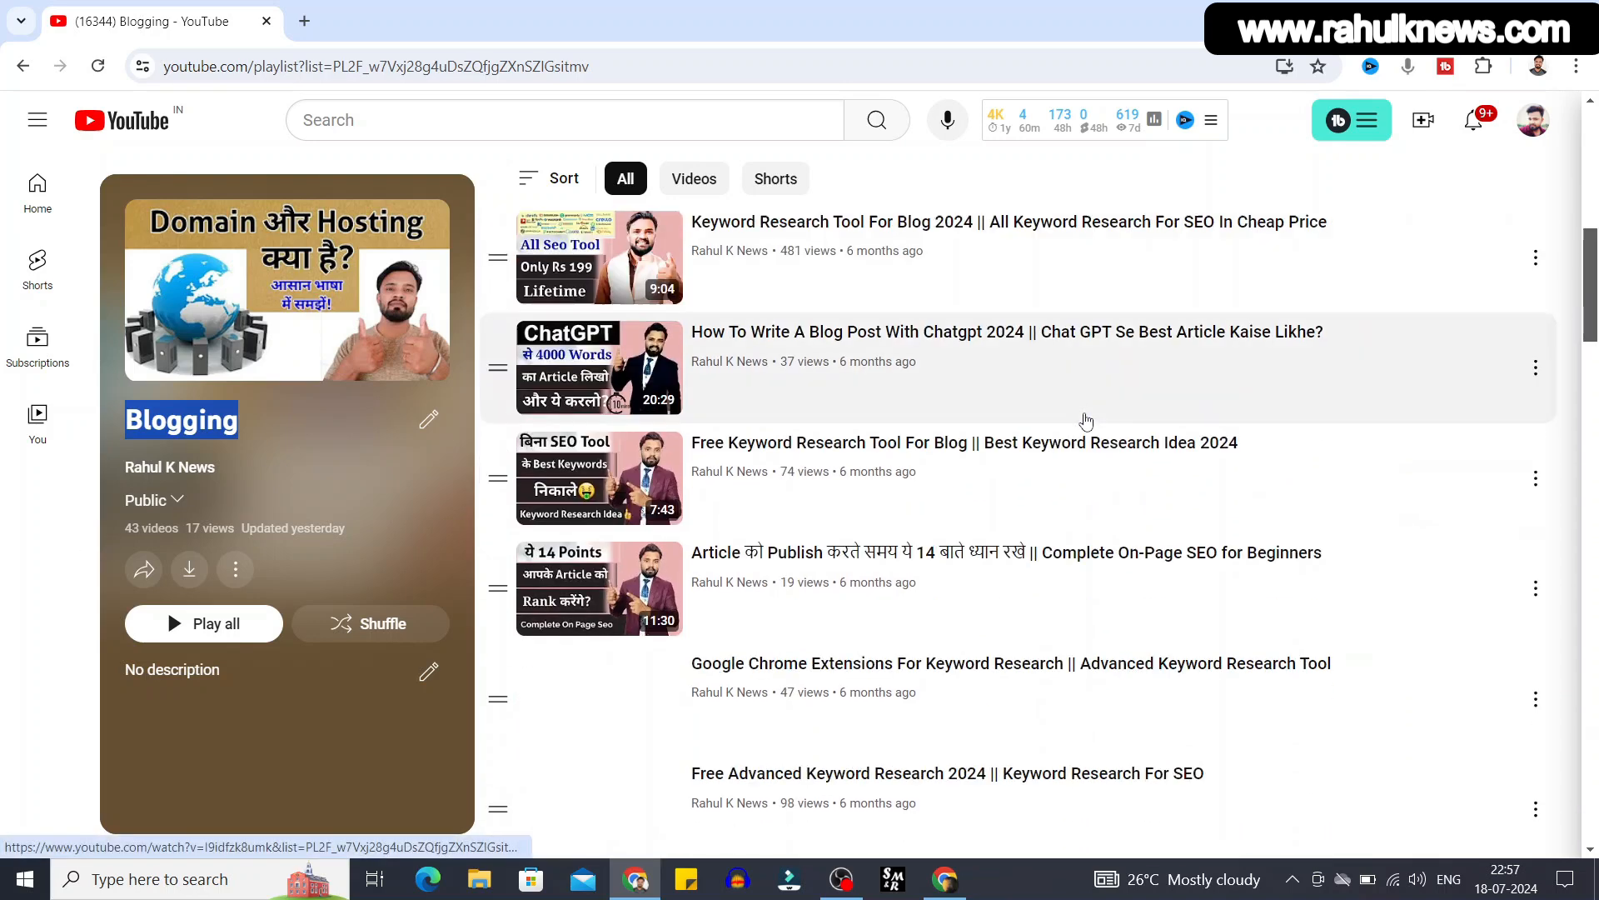
{"action": "scroll", "coordinate": [1087, 422], "scroll_direction": "up", "scroll_amount": 8}
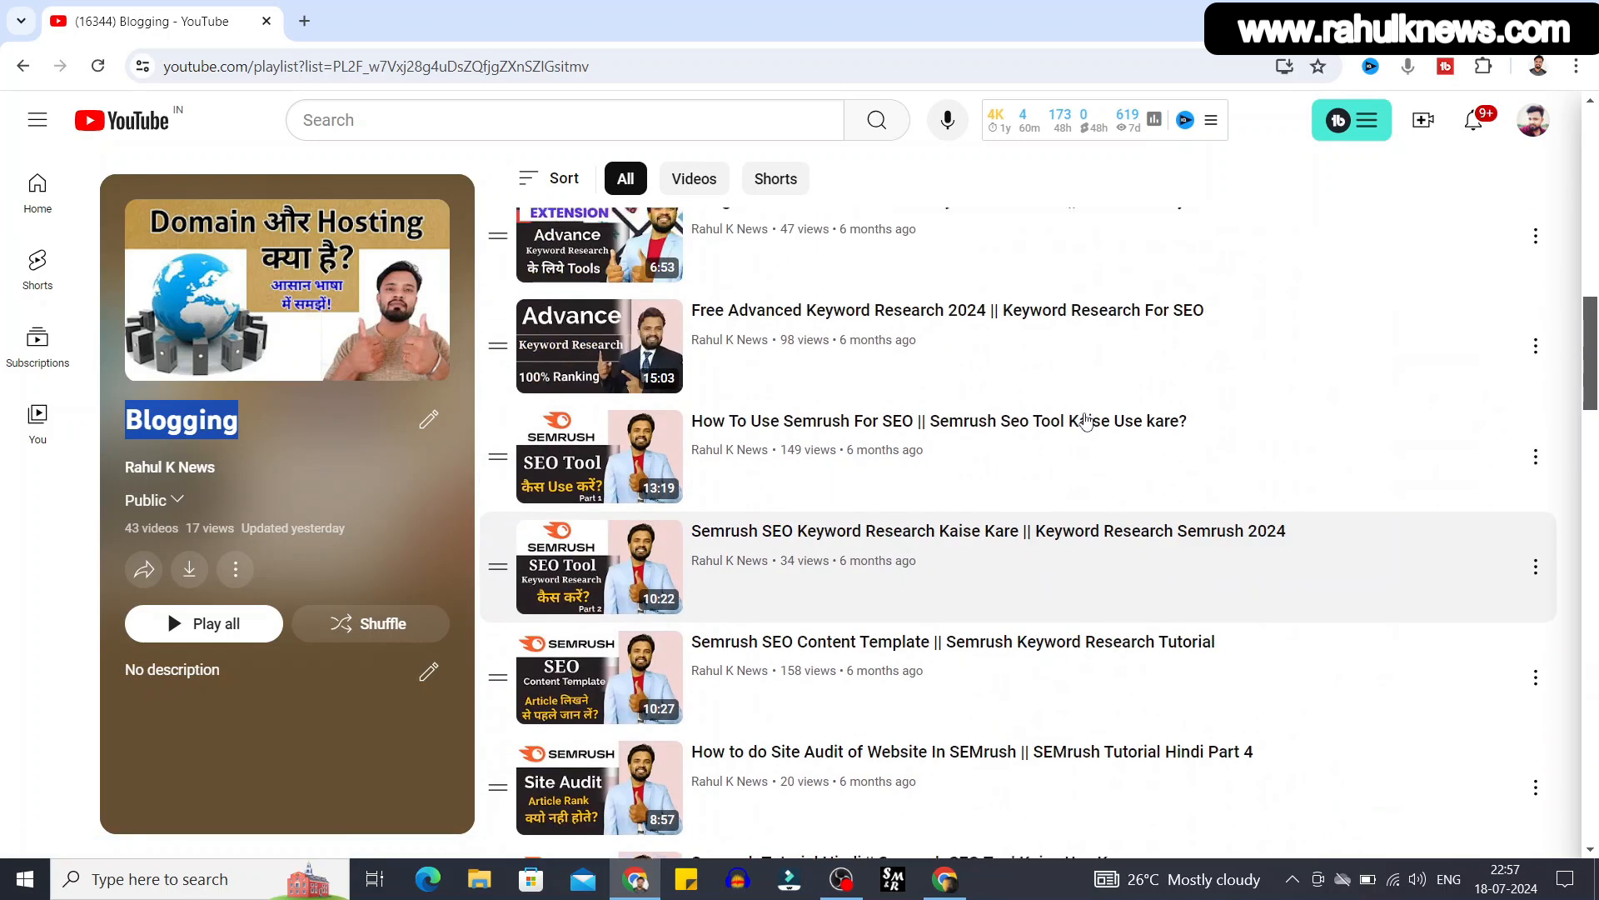
{"action": "scroll", "coordinate": [1086, 419], "scroll_direction": "up", "scroll_amount": 3}
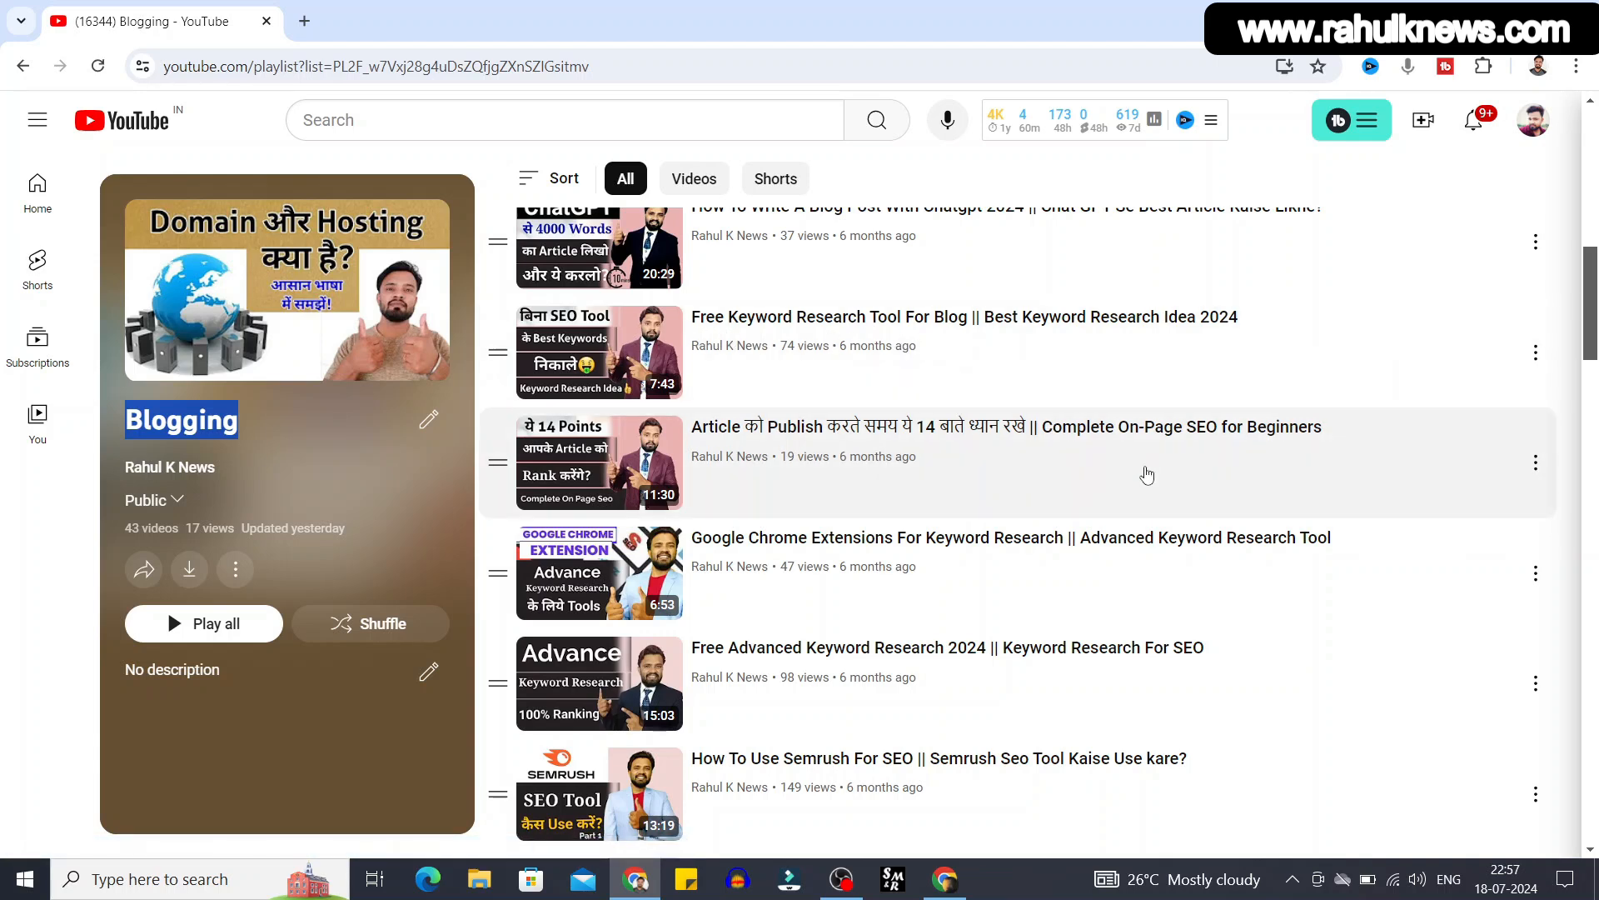
{"action": "scroll", "coordinate": [1188, 506], "scroll_direction": "down", "scroll_amount": 6}
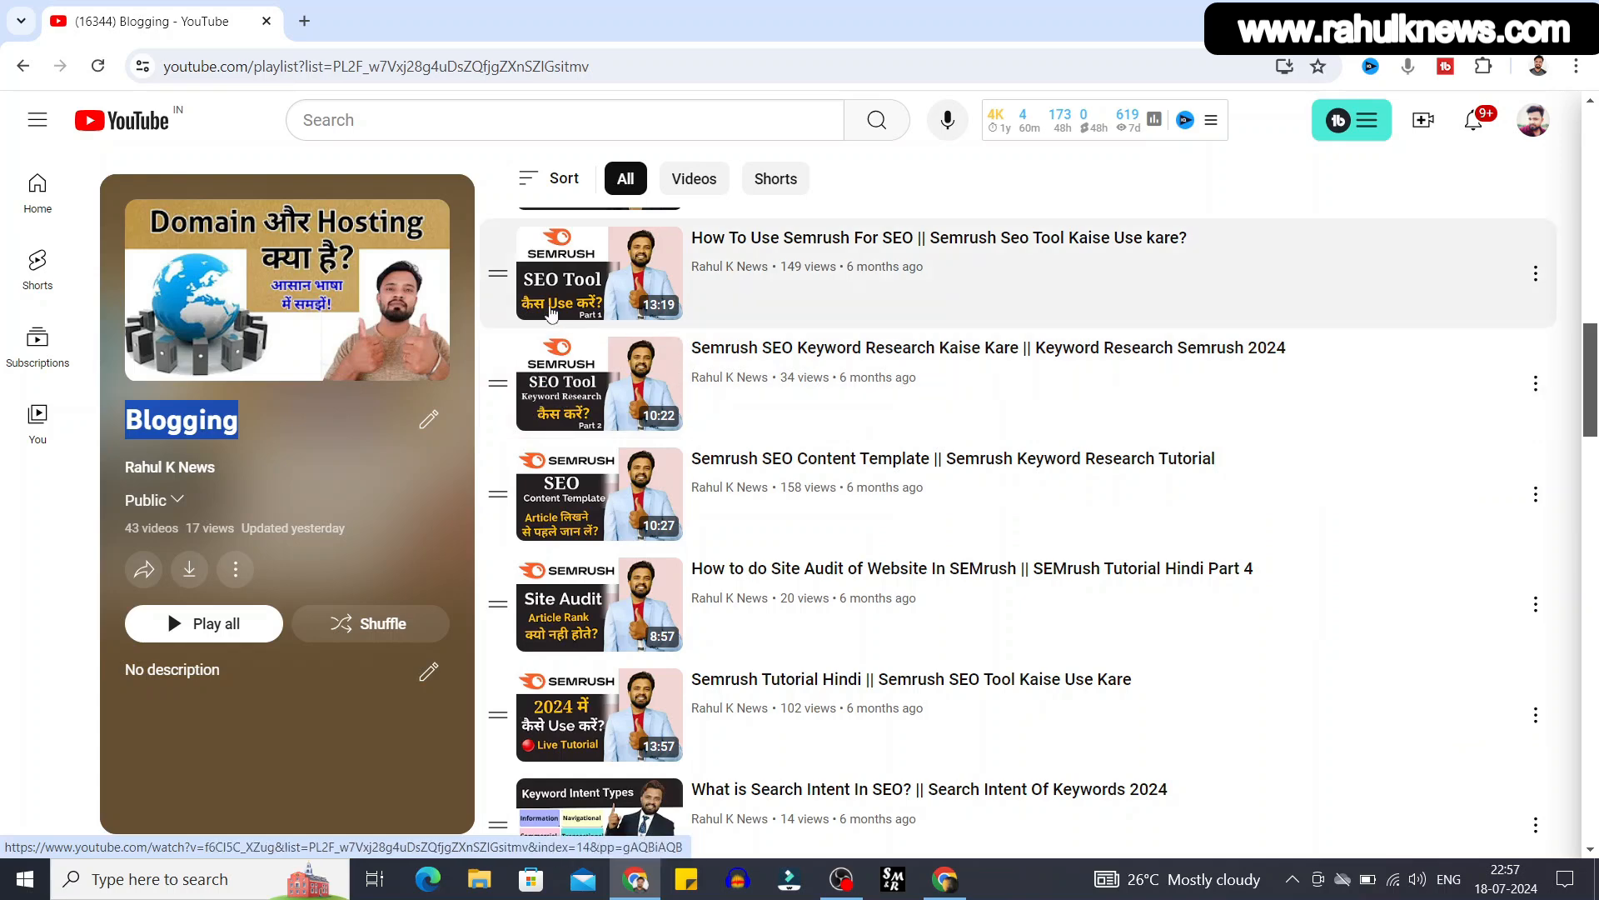
{"action": "scroll", "coordinate": [749, 533], "scroll_direction": "down", "scroll_amount": 2}
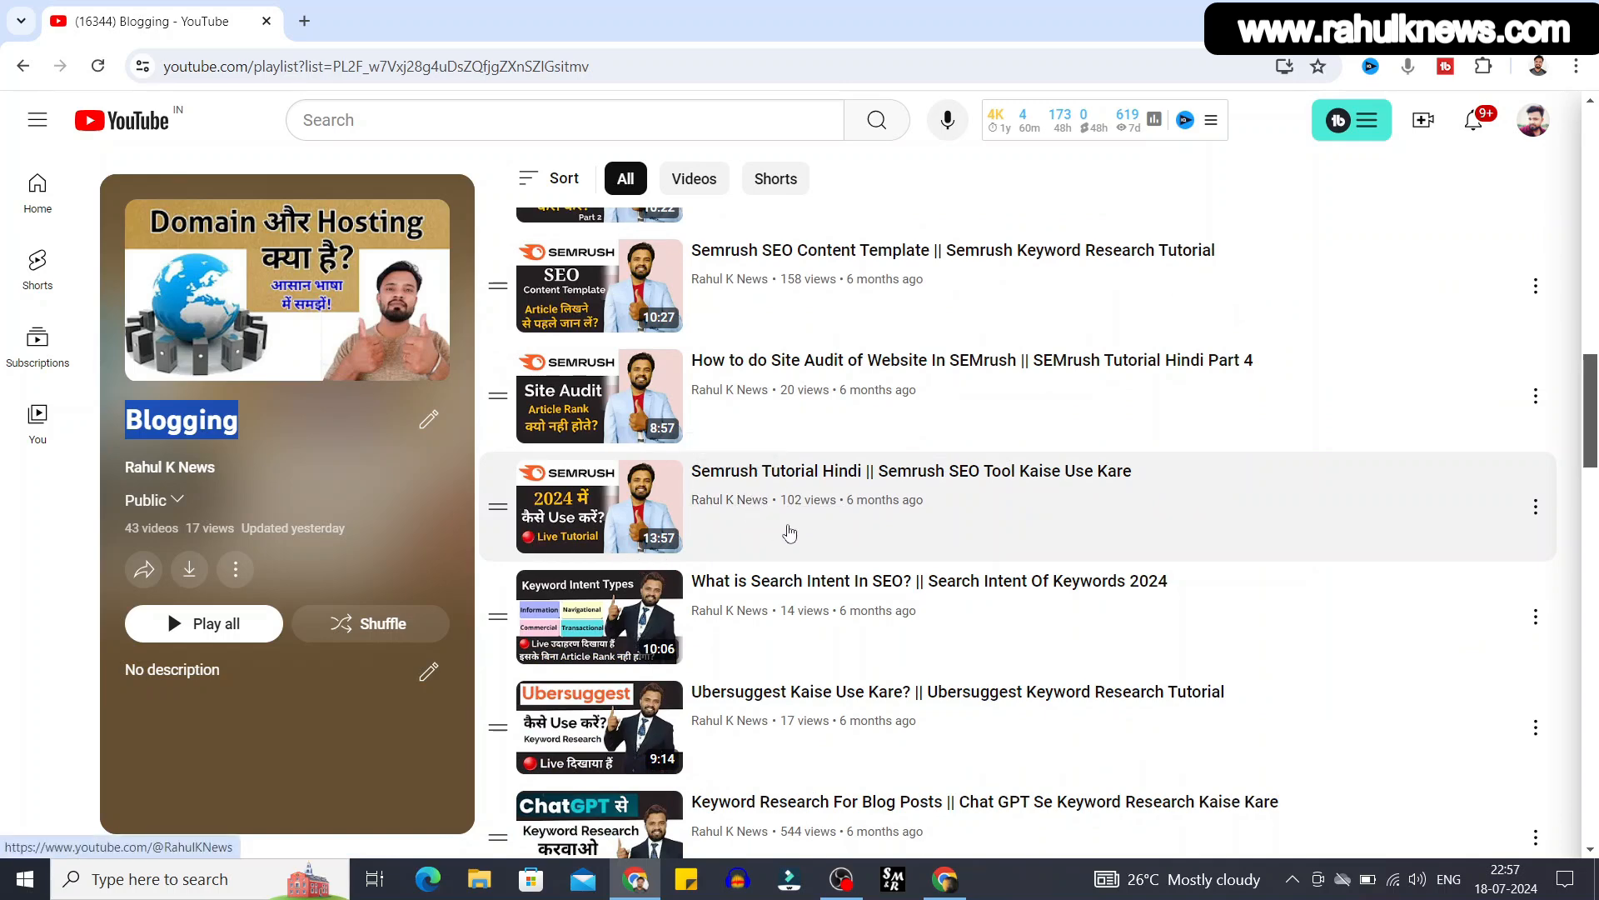
{"action": "scroll", "coordinate": [796, 530], "scroll_direction": "down", "scroll_amount": 2}
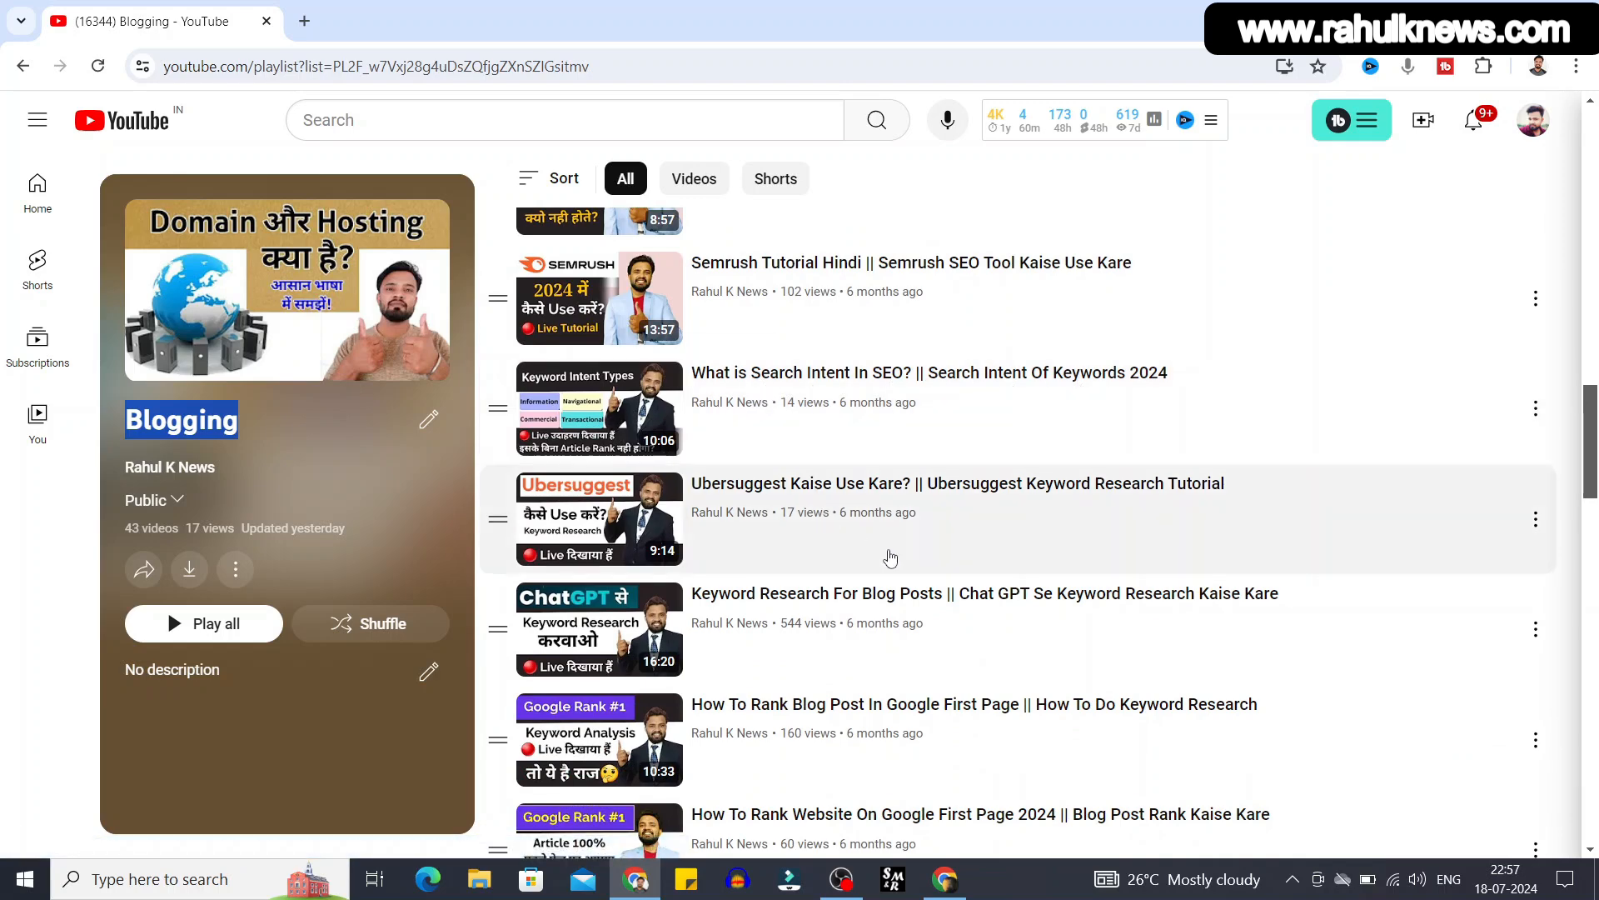
{"action": "scroll", "coordinate": [890, 558], "scroll_direction": "down", "scroll_amount": 1}
{"action": "scroll", "coordinate": [890, 558], "scroll_direction": "down", "scroll_amount": 1}
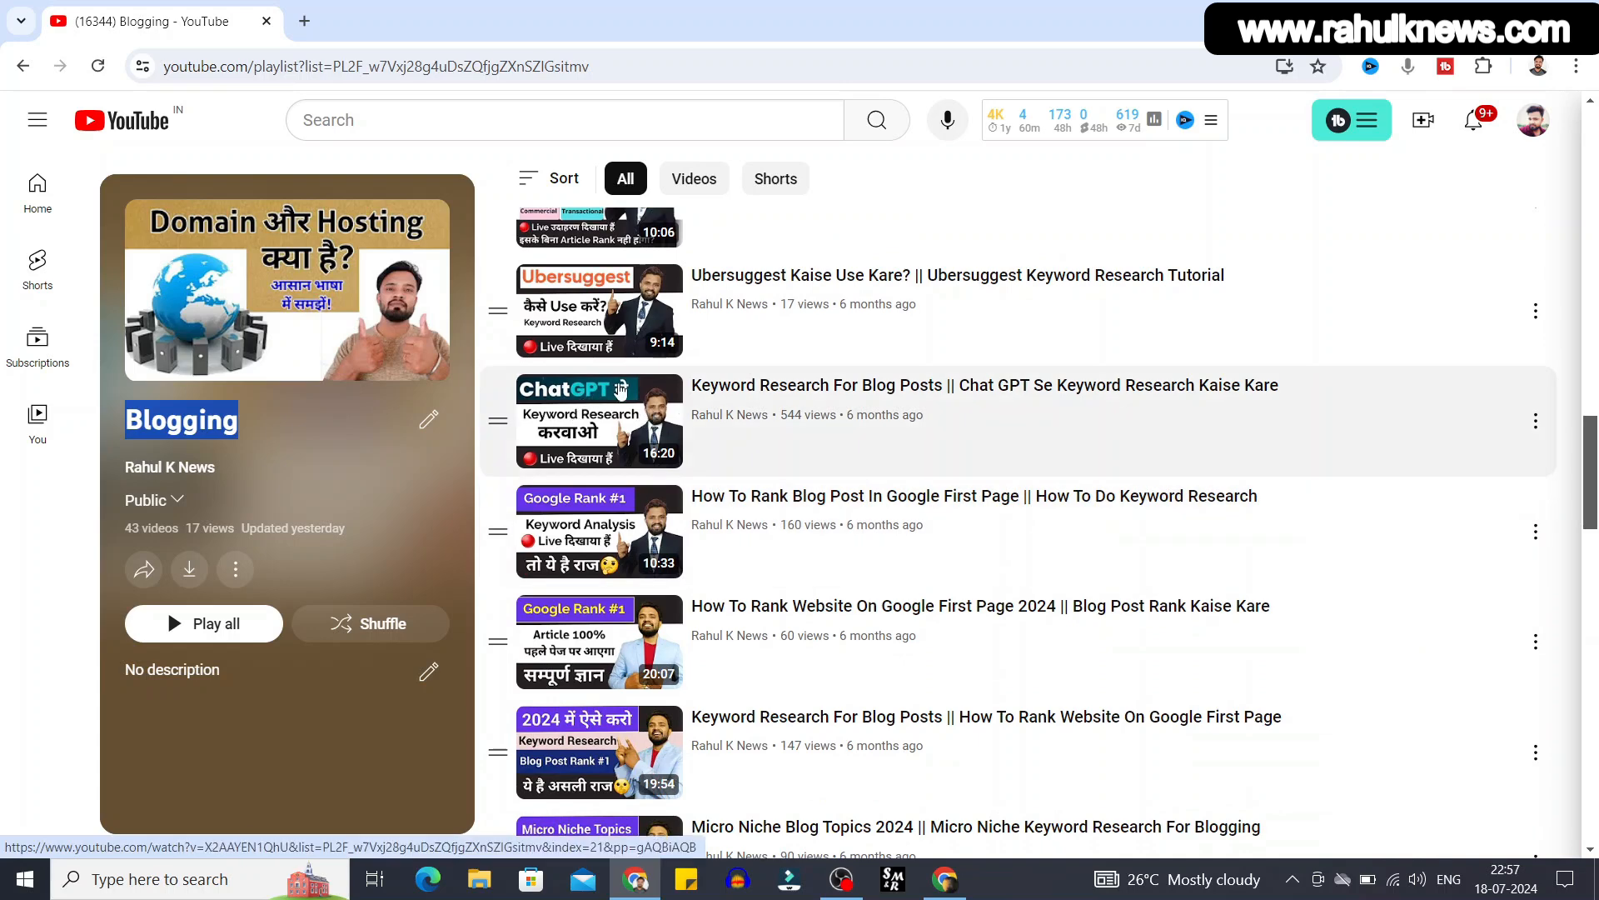
{"action": "scroll", "coordinate": [845, 453], "scroll_direction": "down", "scroll_amount": 1}
{"action": "scroll", "coordinate": [845, 454], "scroll_direction": "down", "scroll_amount": 2}
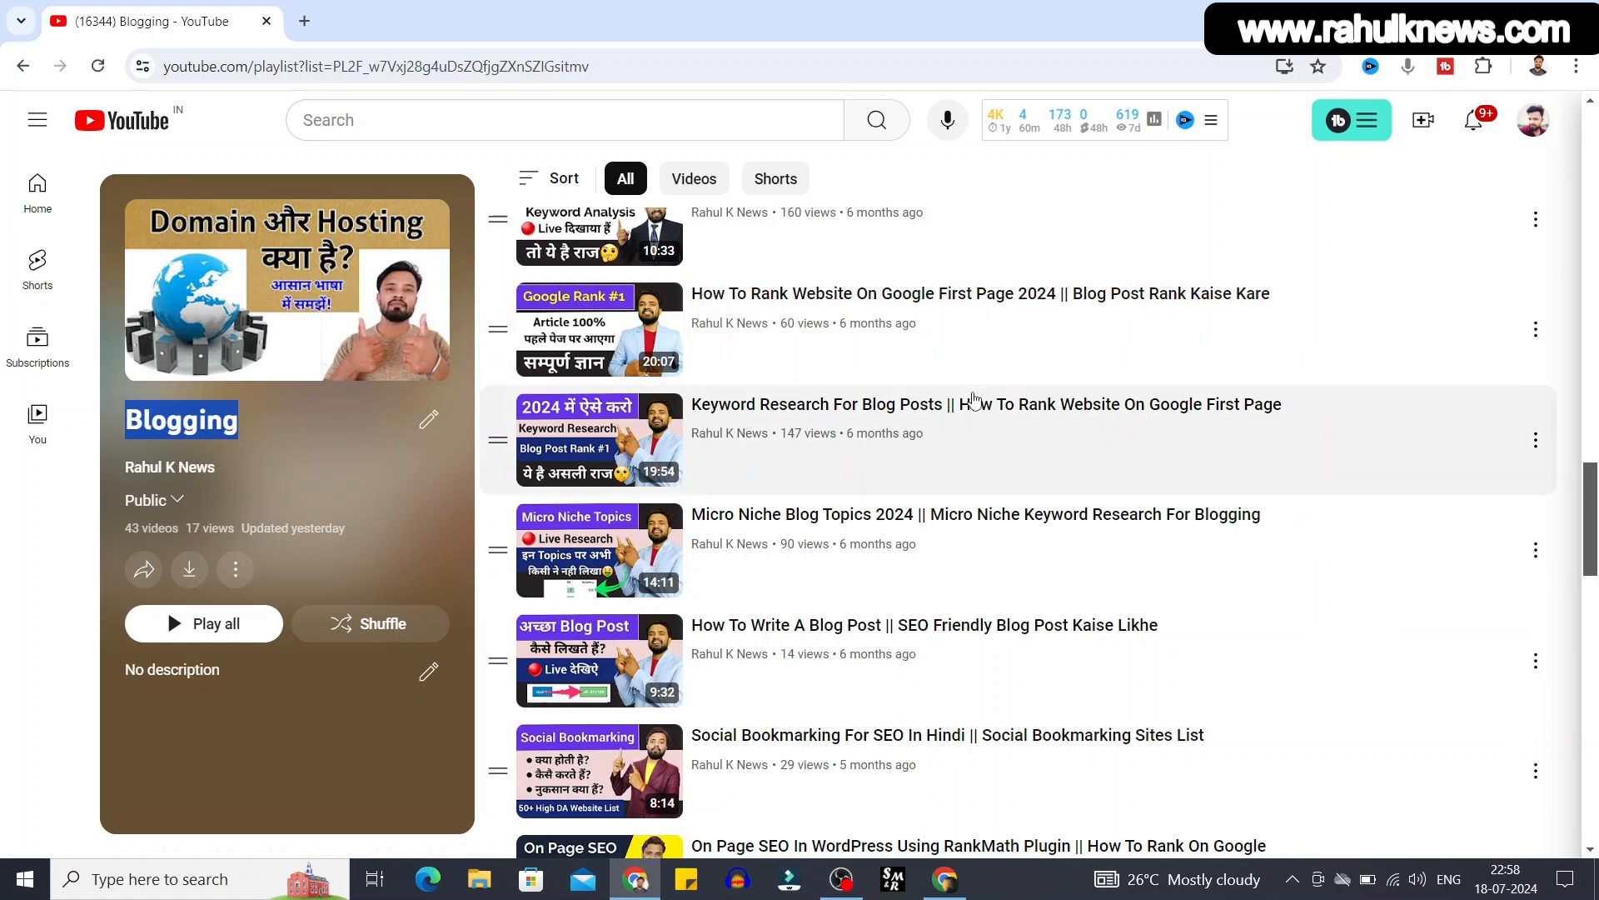
{"action": "scroll", "coordinate": [933, 458], "scroll_direction": "down", "scroll_amount": 3}
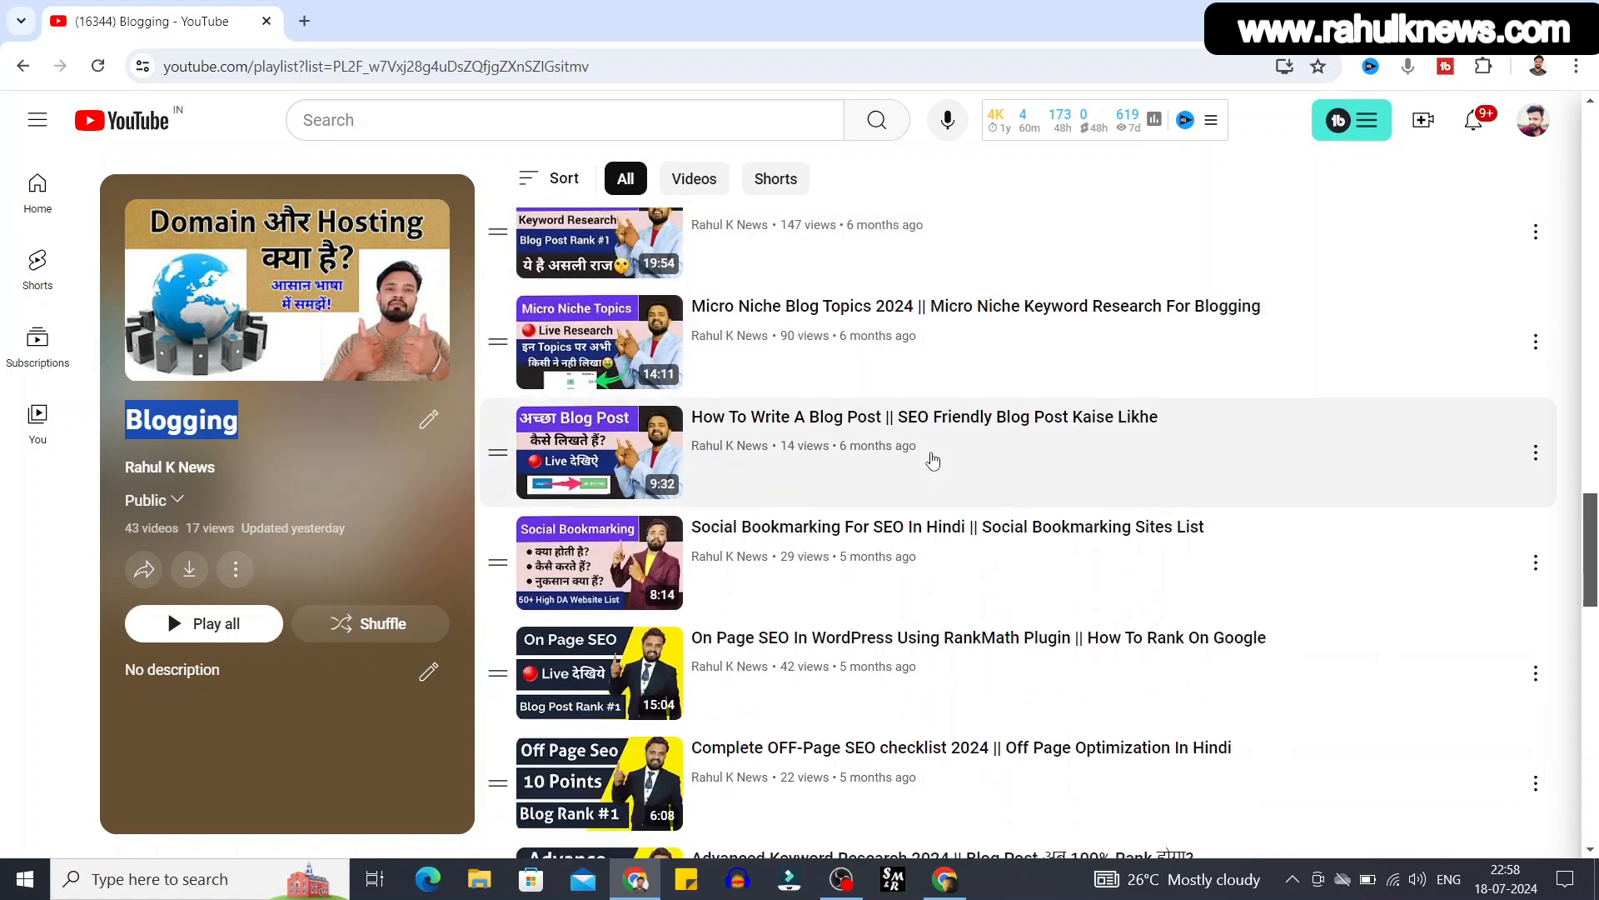
{"action": "scroll", "coordinate": [933, 461], "scroll_direction": "down", "scroll_amount": 20}
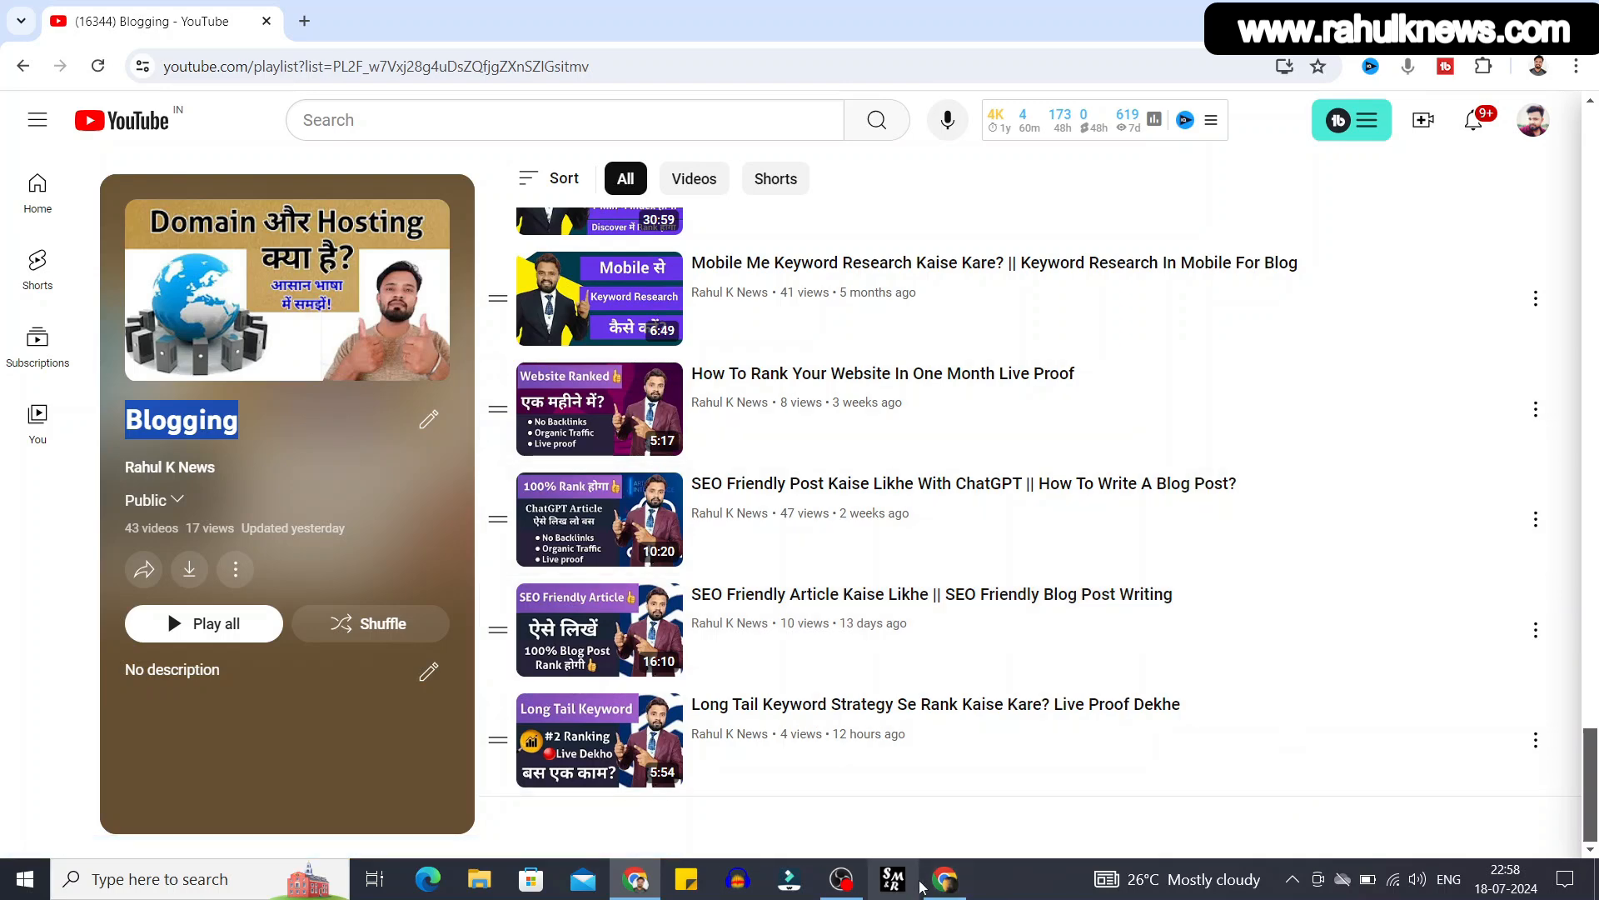
- Switch back to the Semrush Keyword Magic Tool results and clear the text selection on the keyword
{"action": "left_click", "coordinate": [947, 887]}
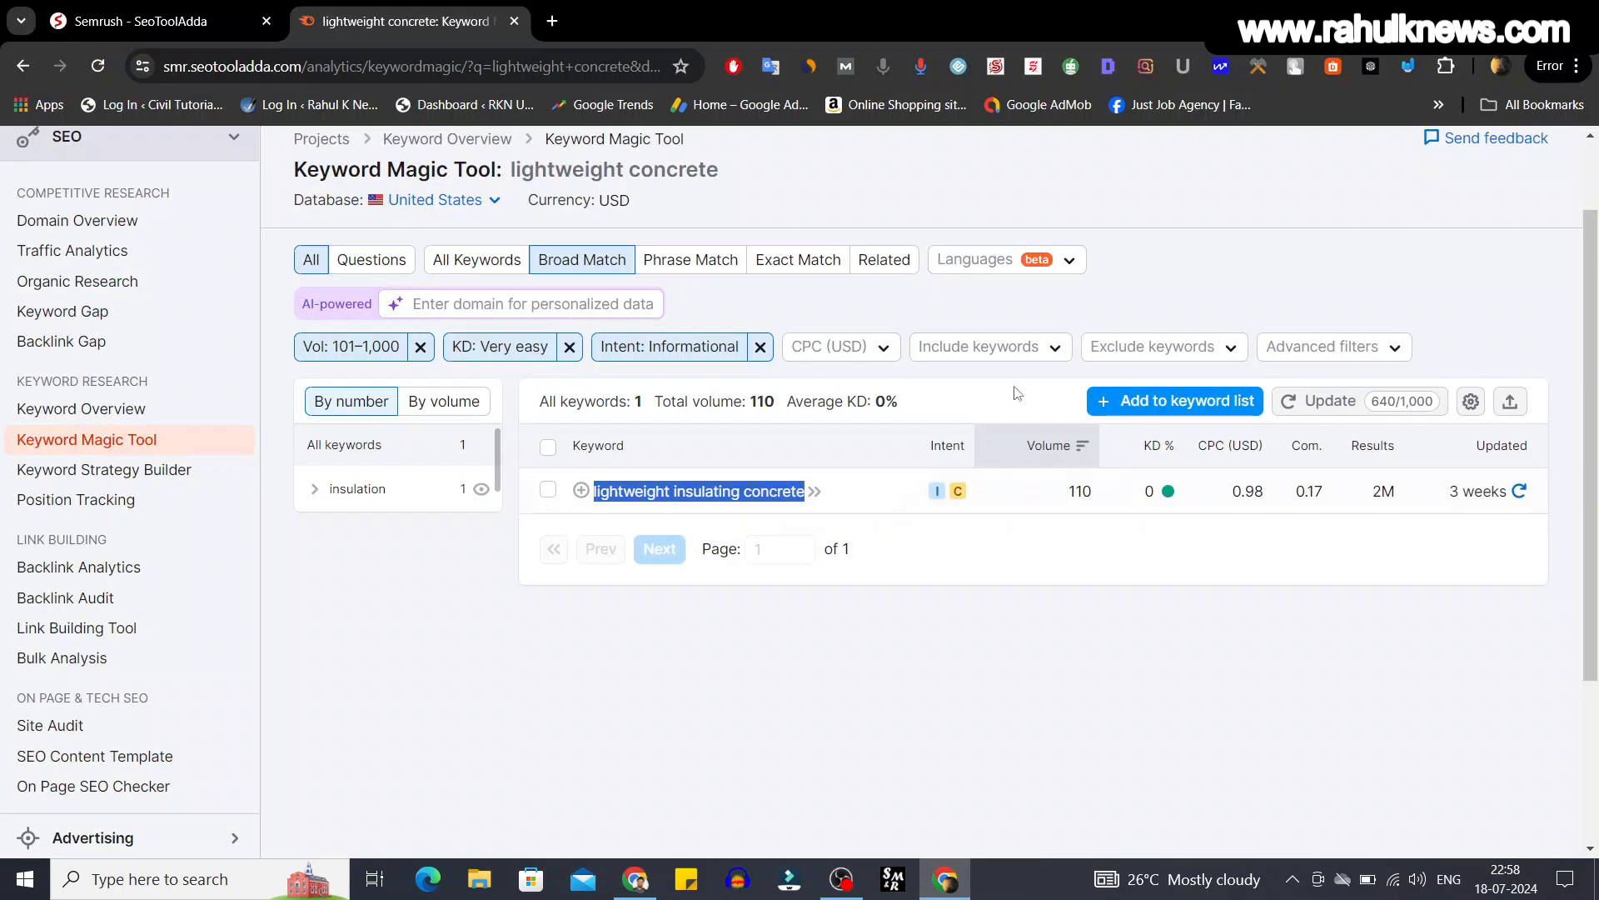
{"action": "left_click", "coordinate": [1276, 272]}
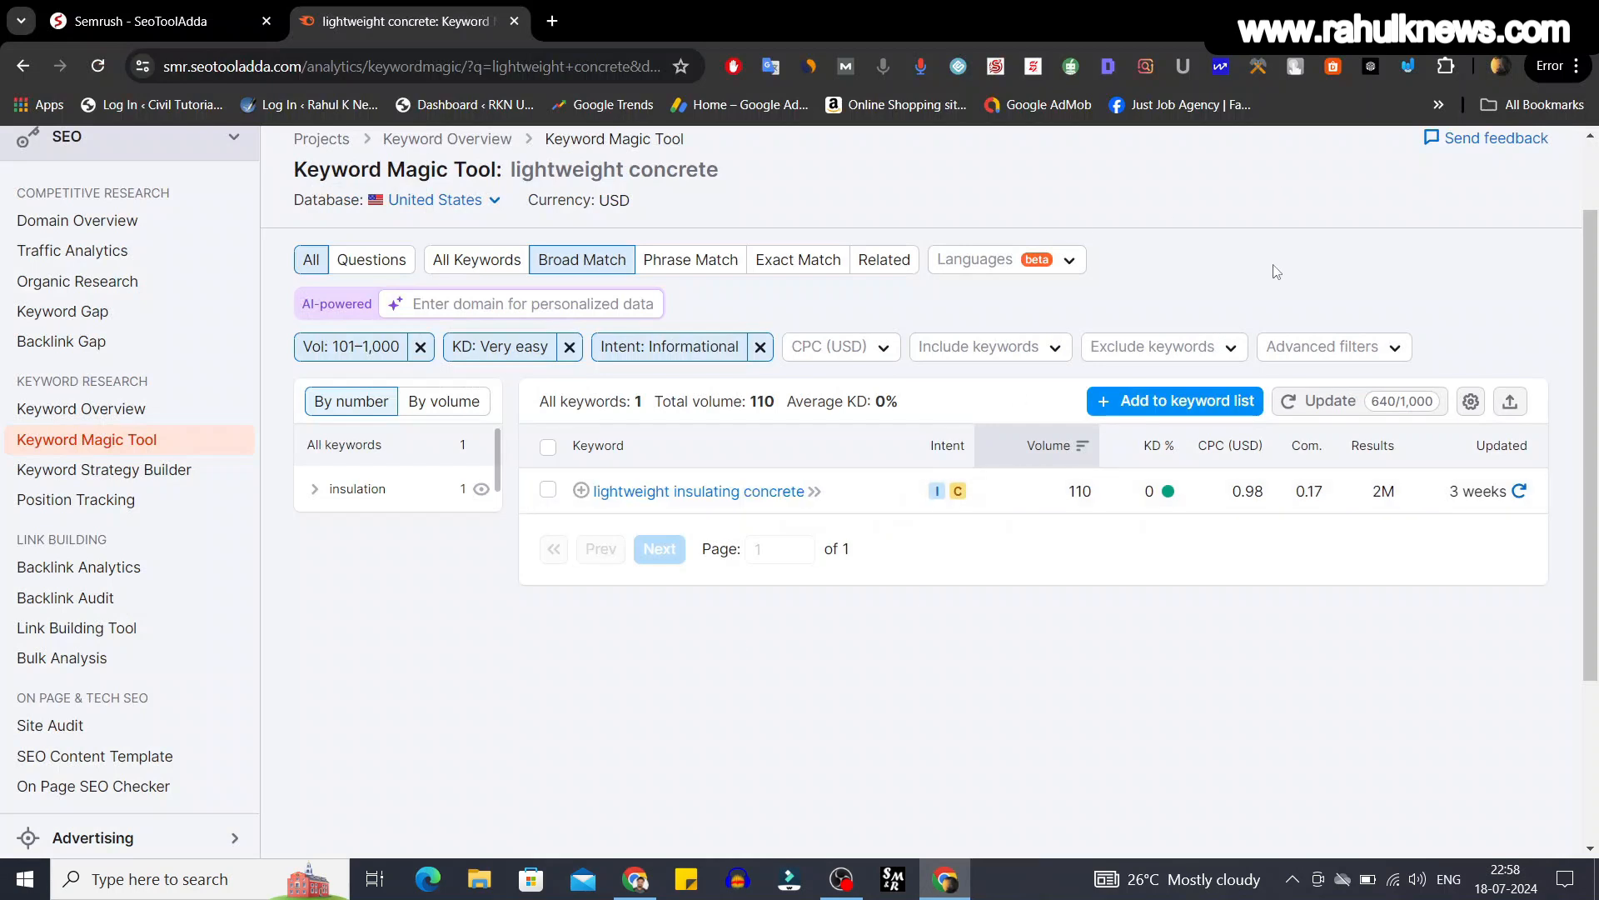